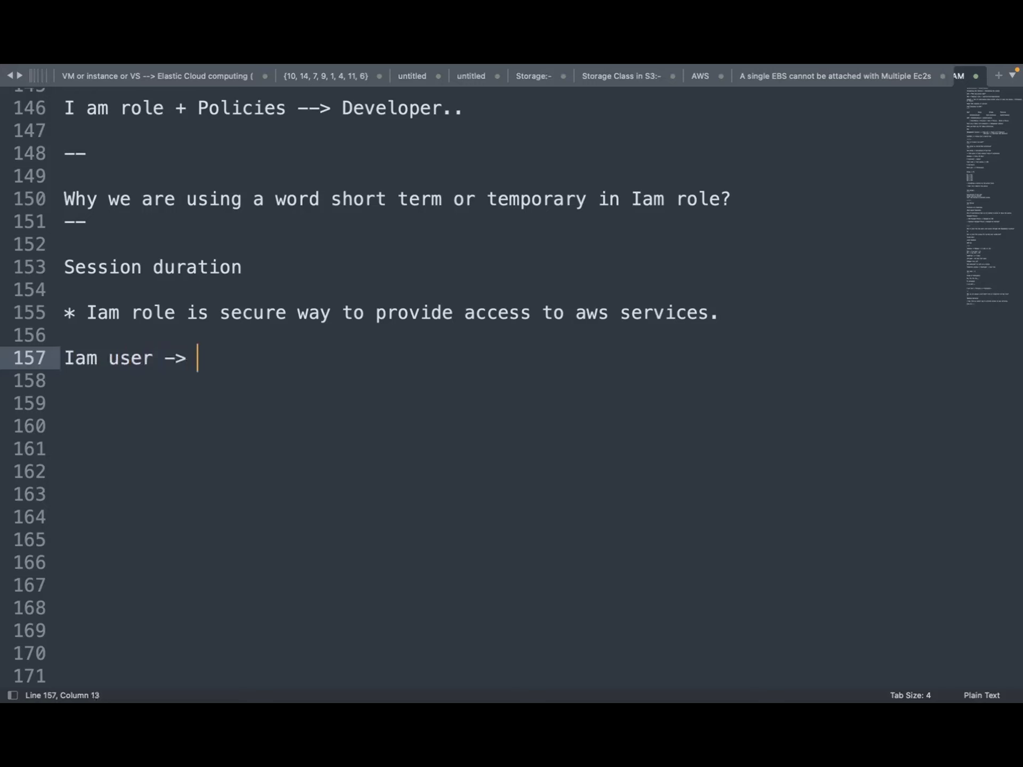
Type the note 'aws configure --> access key + secret key -> local machine' on line 157
text(Configure Aws)
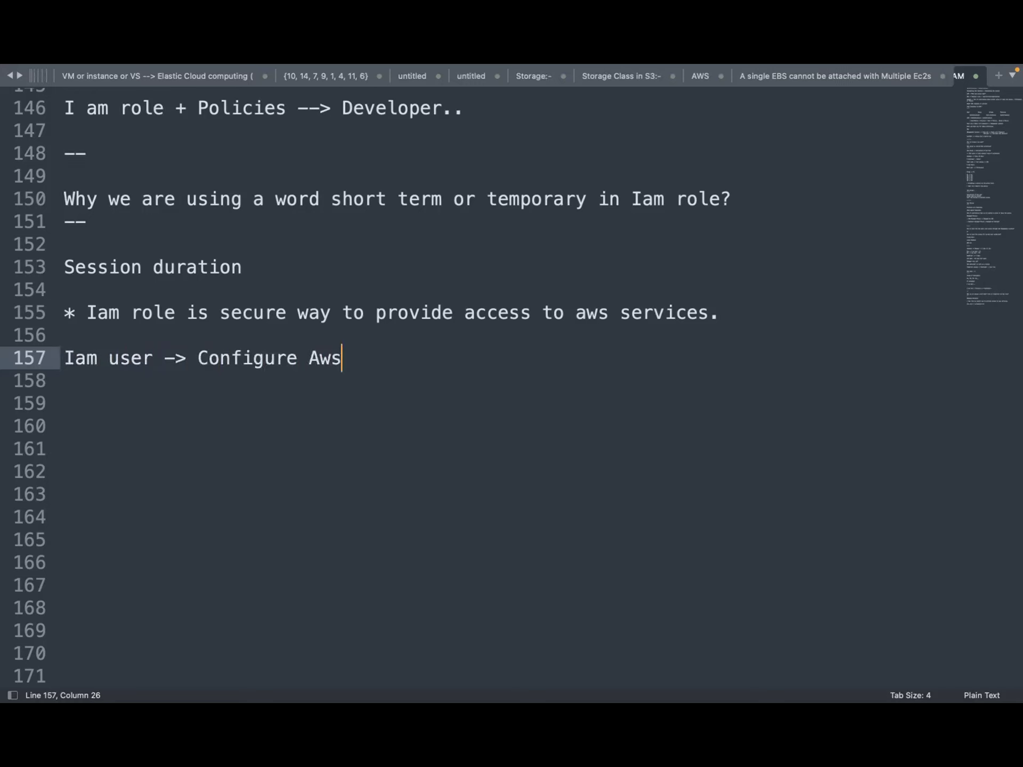
key(BackSpace)
key(BackSpace)
key(BackSpace)
text(aws)
key(BackSpace)
key(BackSpace)
key(BackSpace)
key(BackSpace)
key(BackSpace)
key(BackSpace)
key(BackSpace)
key(BackSpace)
key(BackSpace)
key(BackSpace)
key(BackSpace)
key(BackSpace)
key(BackSpace)
text(aws )
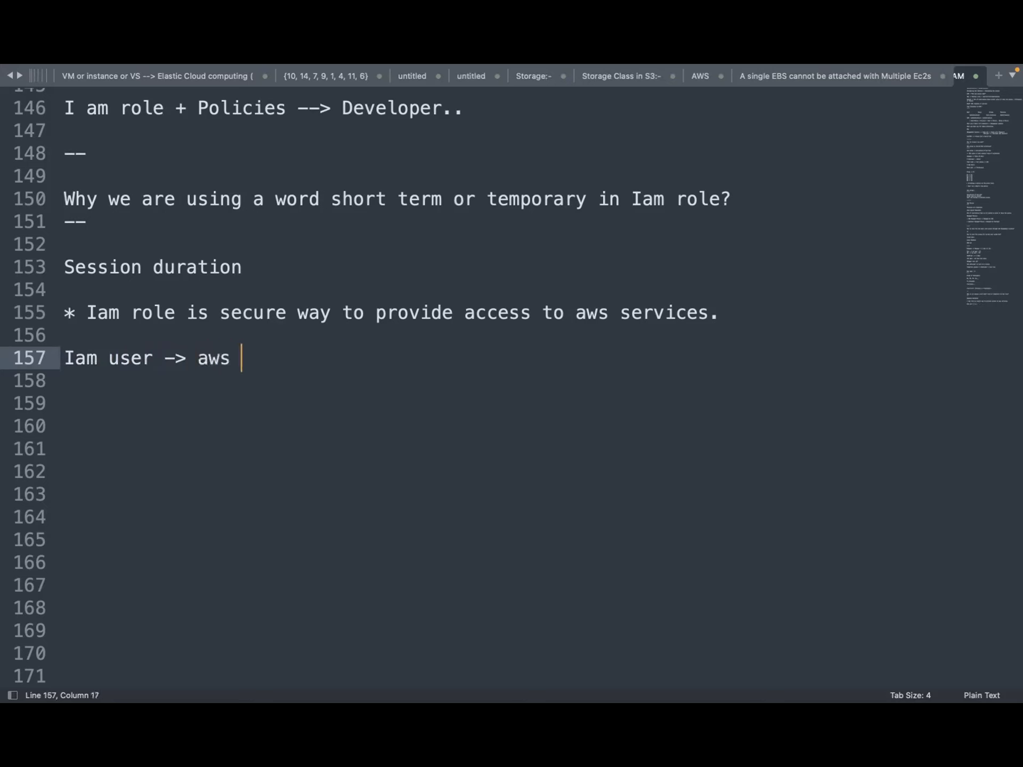
text(configur)
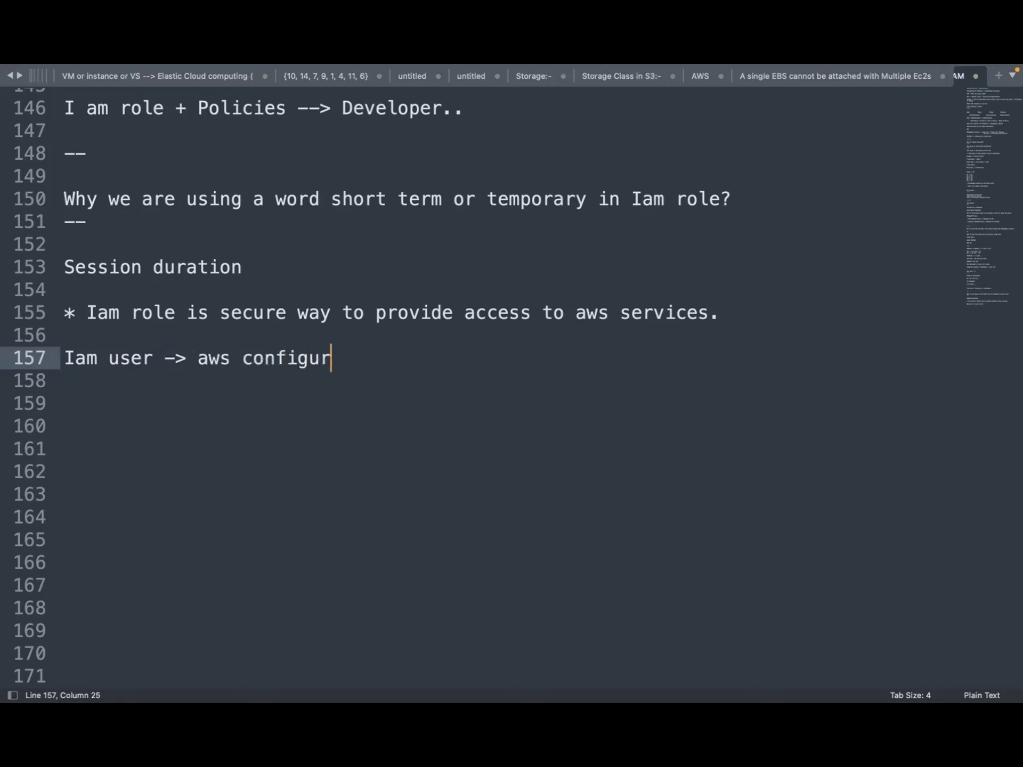
text(e -->)
text(acce)
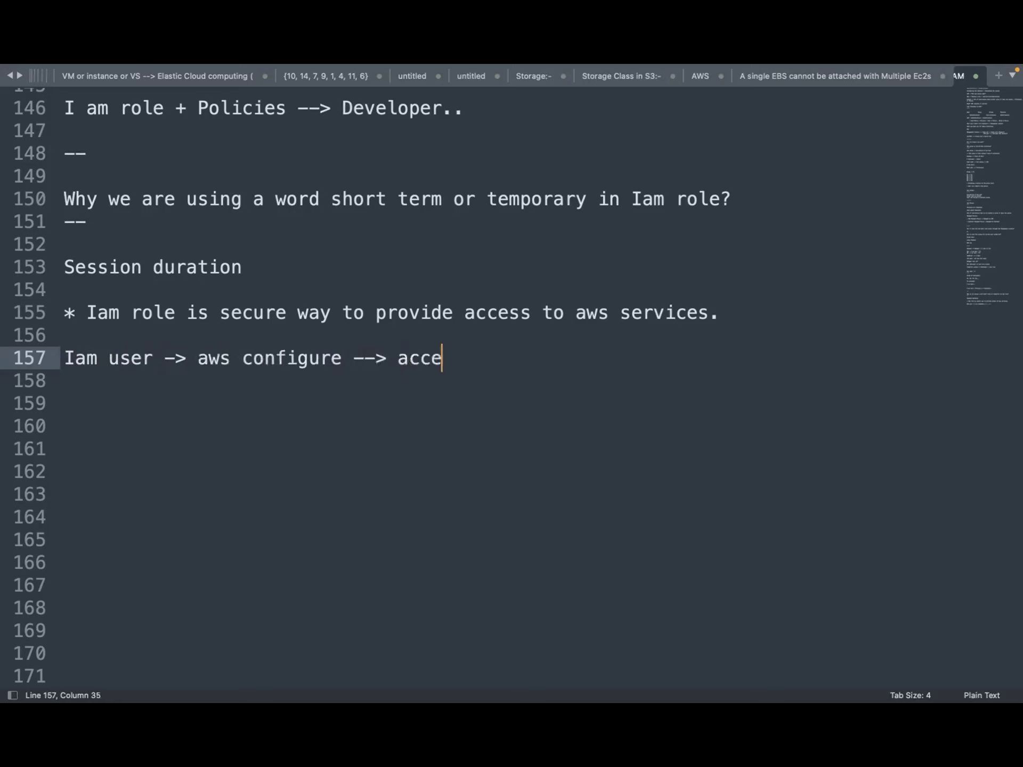
text(sskey +)
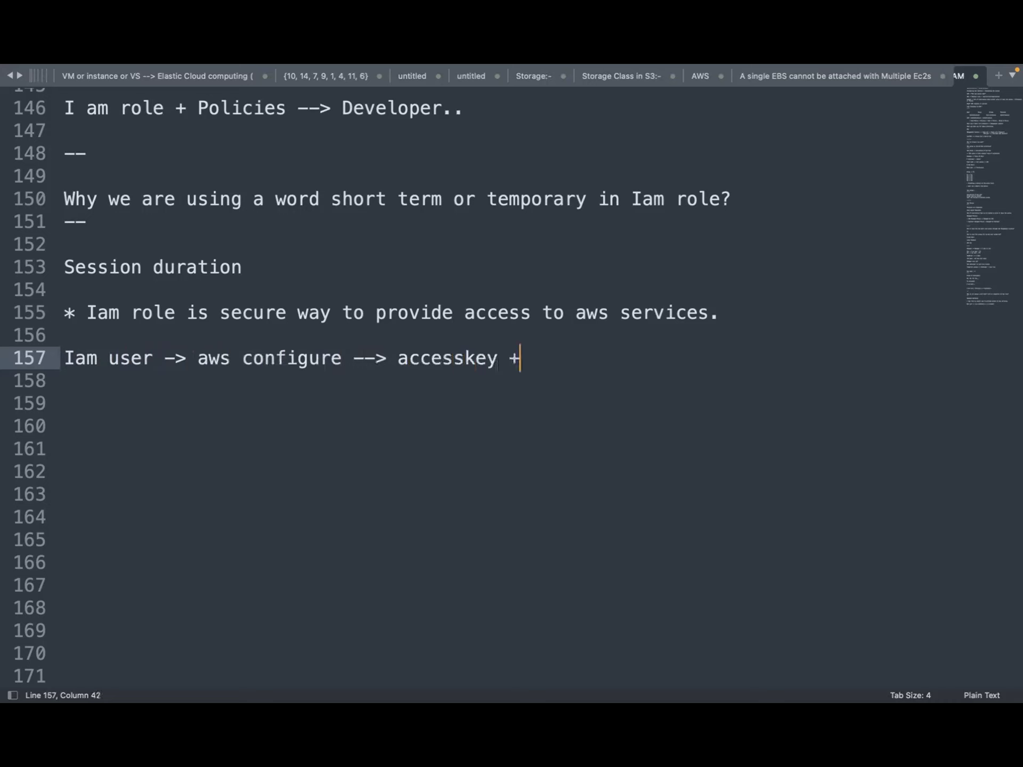
text( secret key)
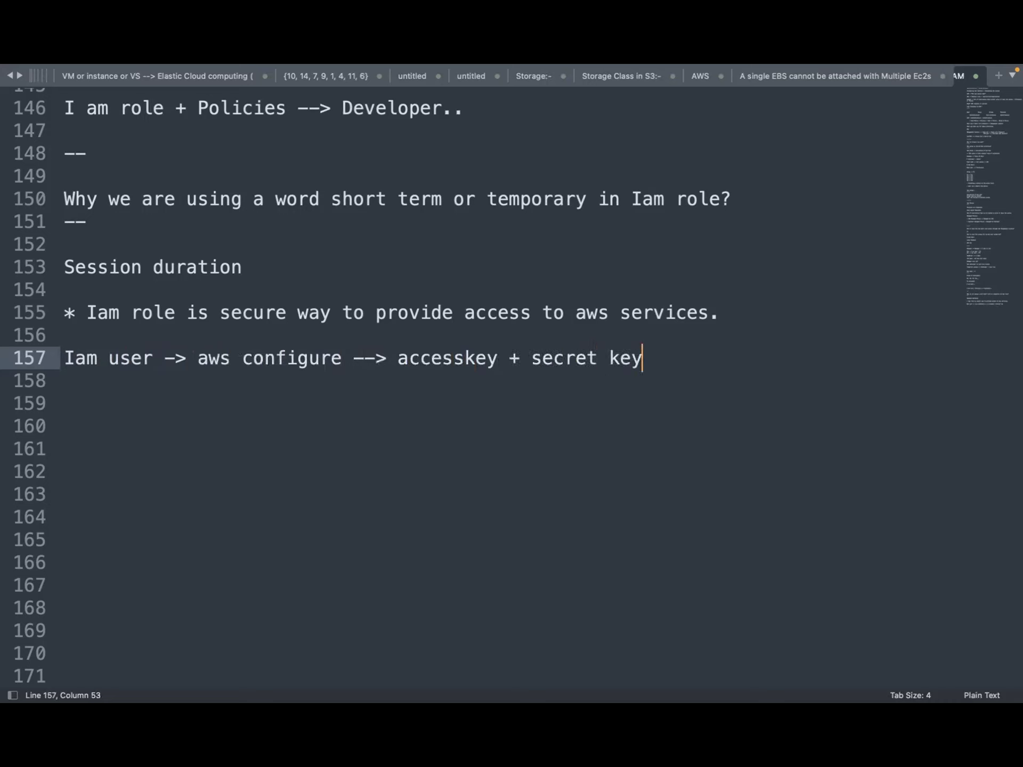
key(Left)
key(Left)
key(Left)
key(Left)
key(Left)
key(Left)
key(Left)
key(Left)
key(Left)
key(Left)
key(Left)
key(Left)
key(Left)
key(Left)
key(Left)
key(Left)
key(Right)
key(Right)
key(Right)
key(Right)
key(Right)
key(Right)
key(Right)
key(Right)
key(Right)
key(Right)
key(Right)
key(Right)
key(Right)
key(Right)
key(Right)
key(Right)
text(-> local machine)
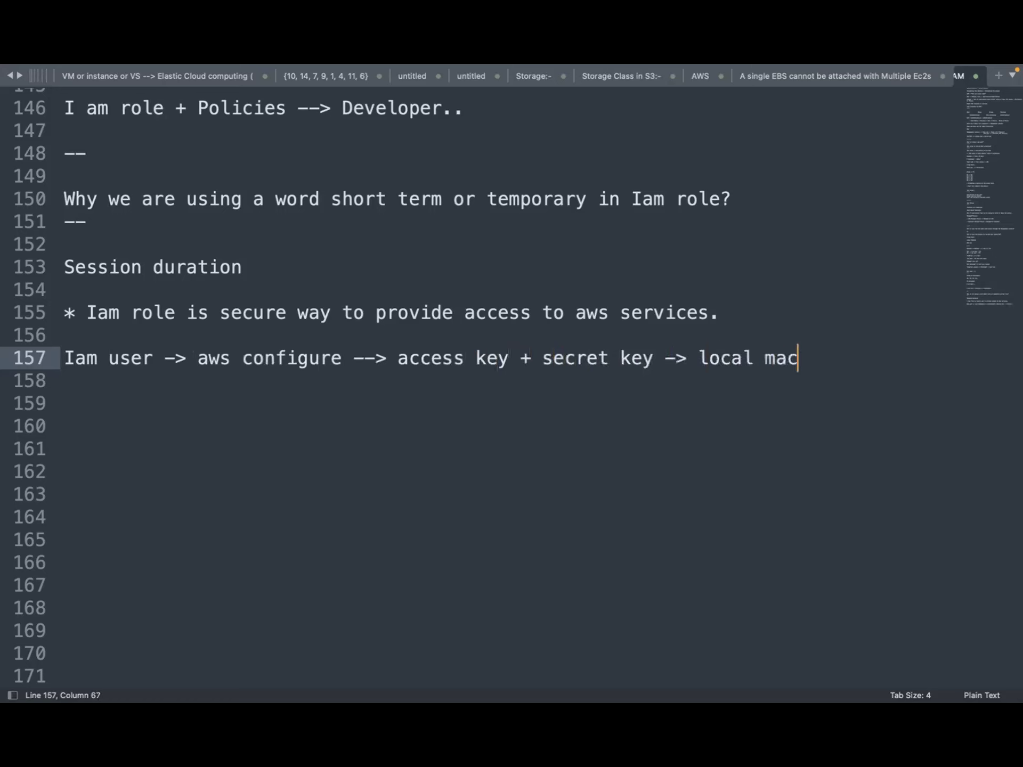
Add the users/<username>/.aws/credentials path below it and highlight the access key and secret key phrase
key(Return)
key(Return)
text(users/)
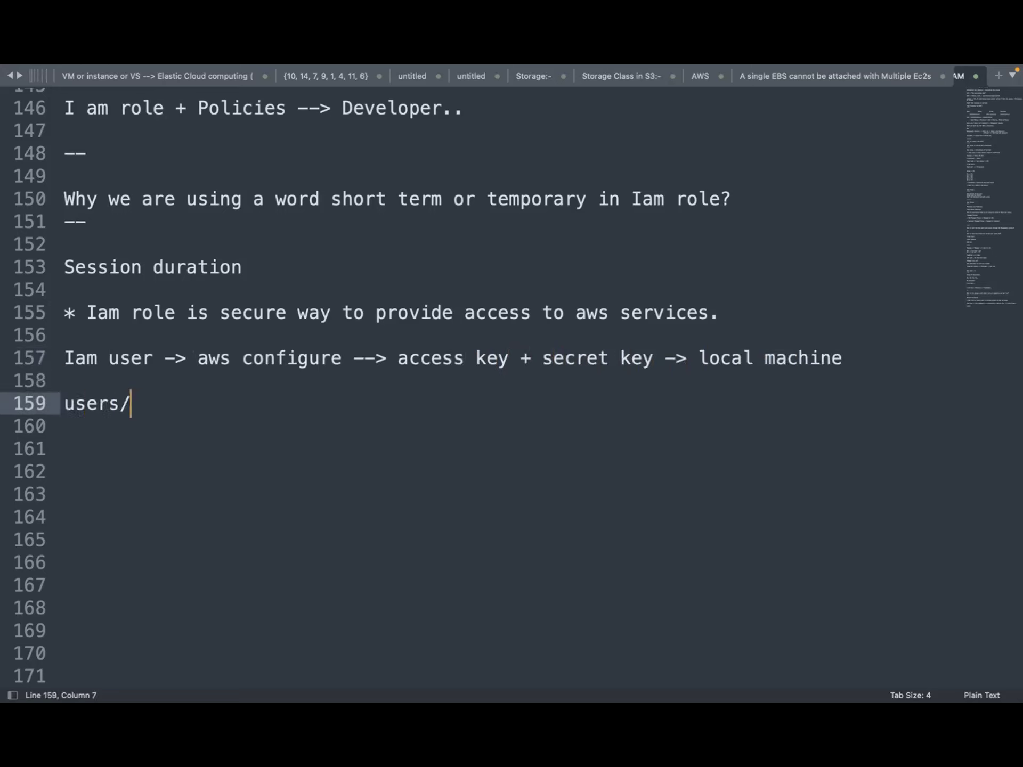
text(dinesh)
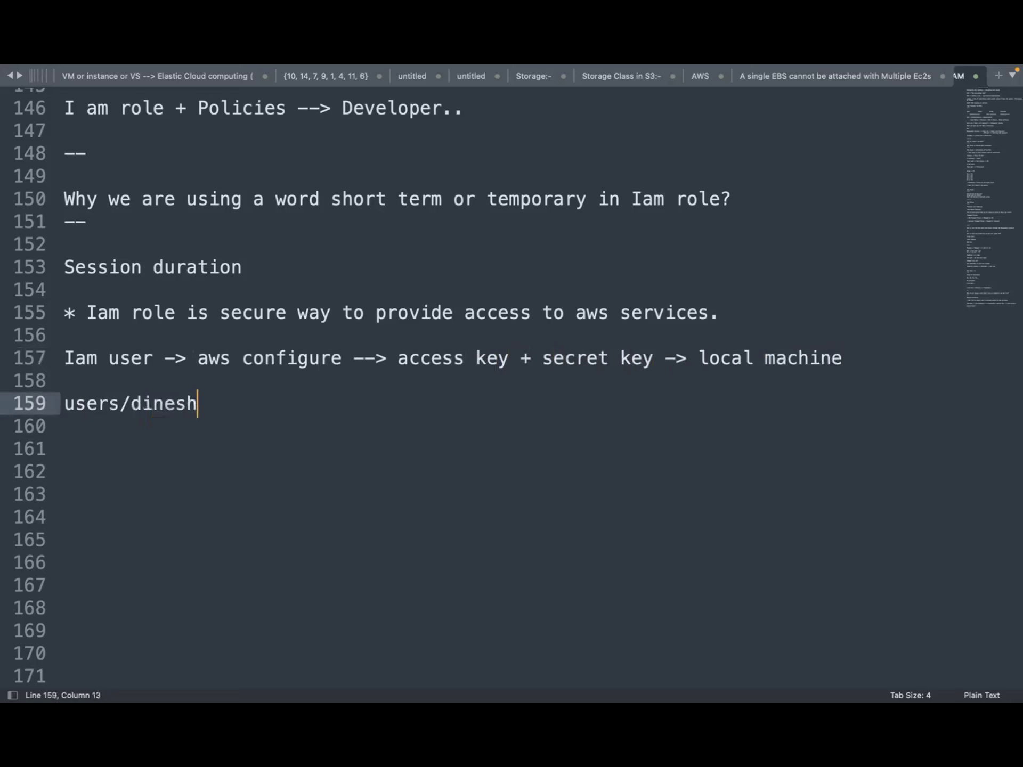
text(/.aws/credec)
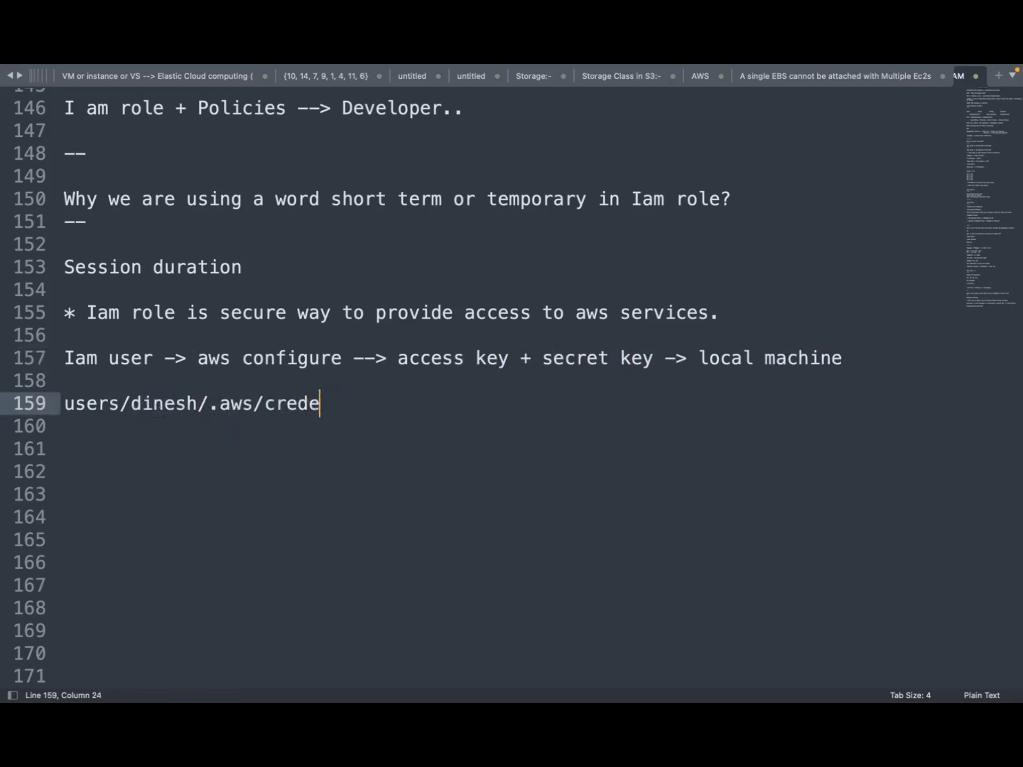
key(BackSpace)
text(ntials)
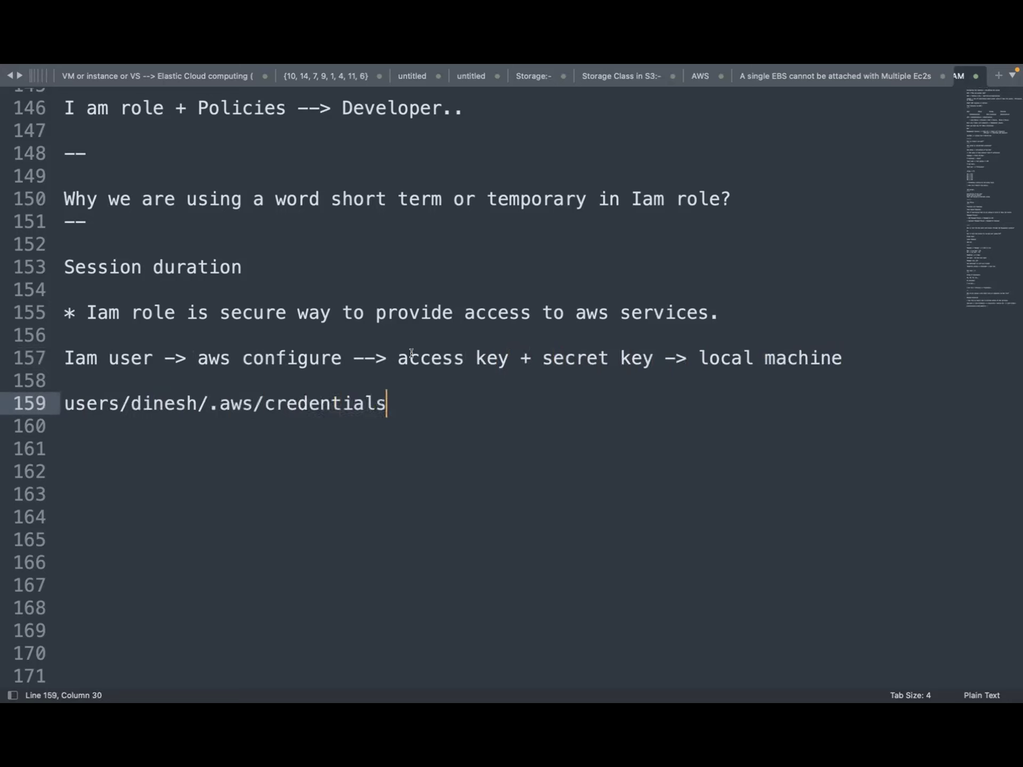
drag(410, 356, 606, 358)
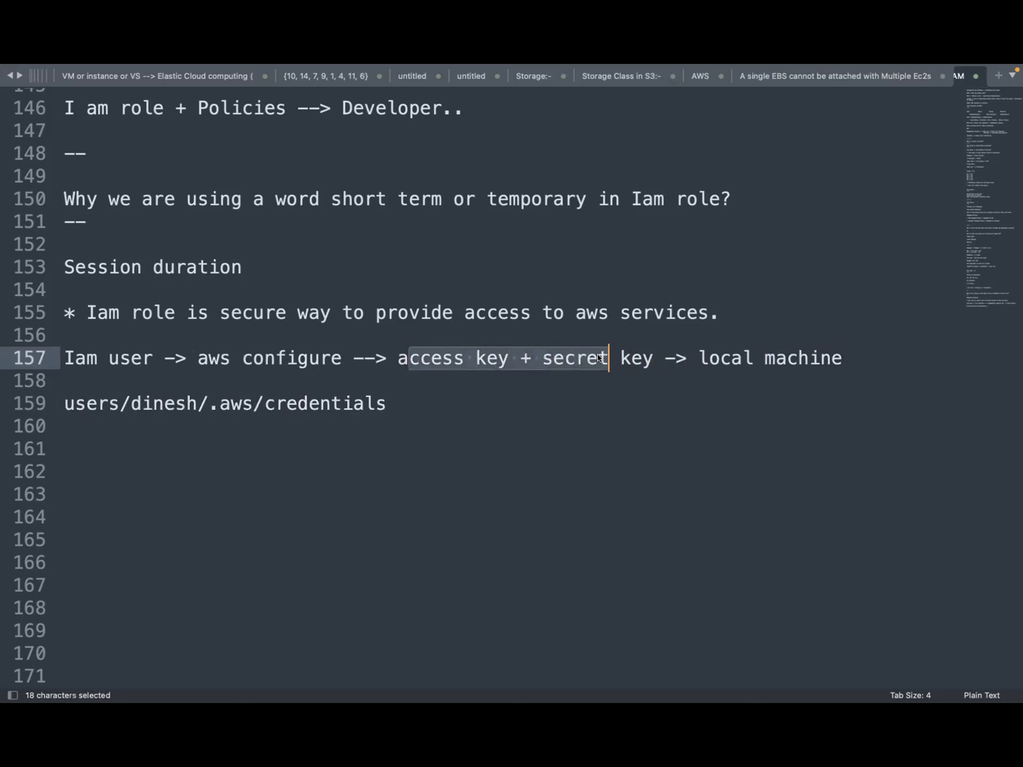
mouse_move(746, 689)
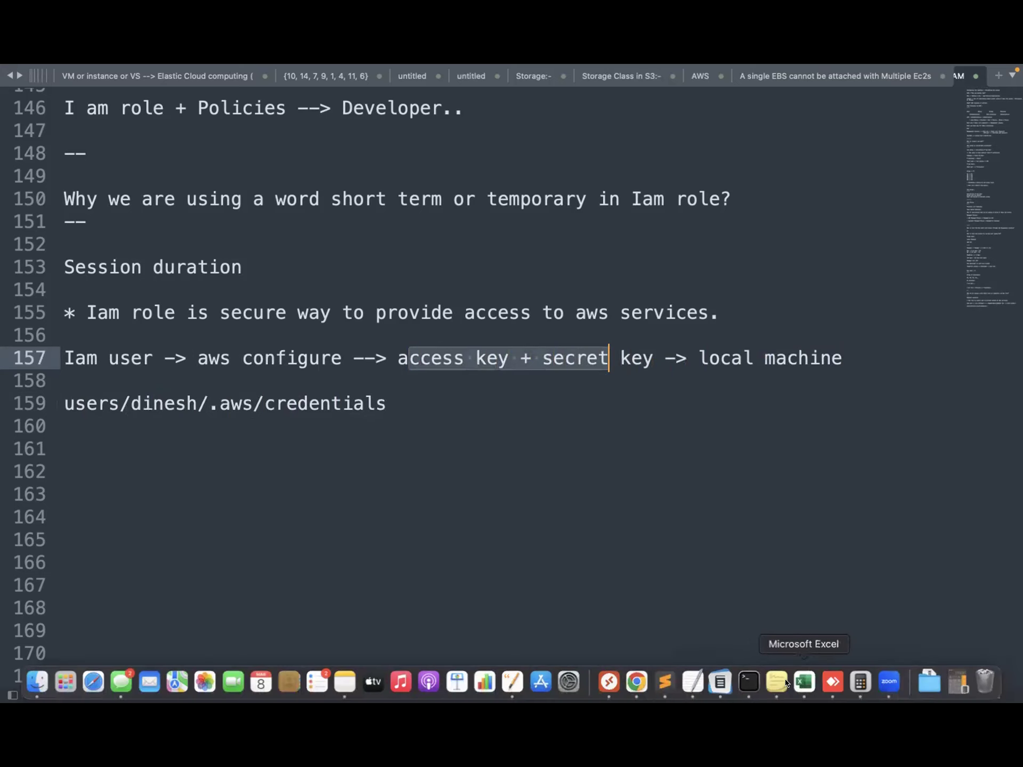
Bring Terminal up full screen with larger text and run pwd to show the home folder
click(749, 682)
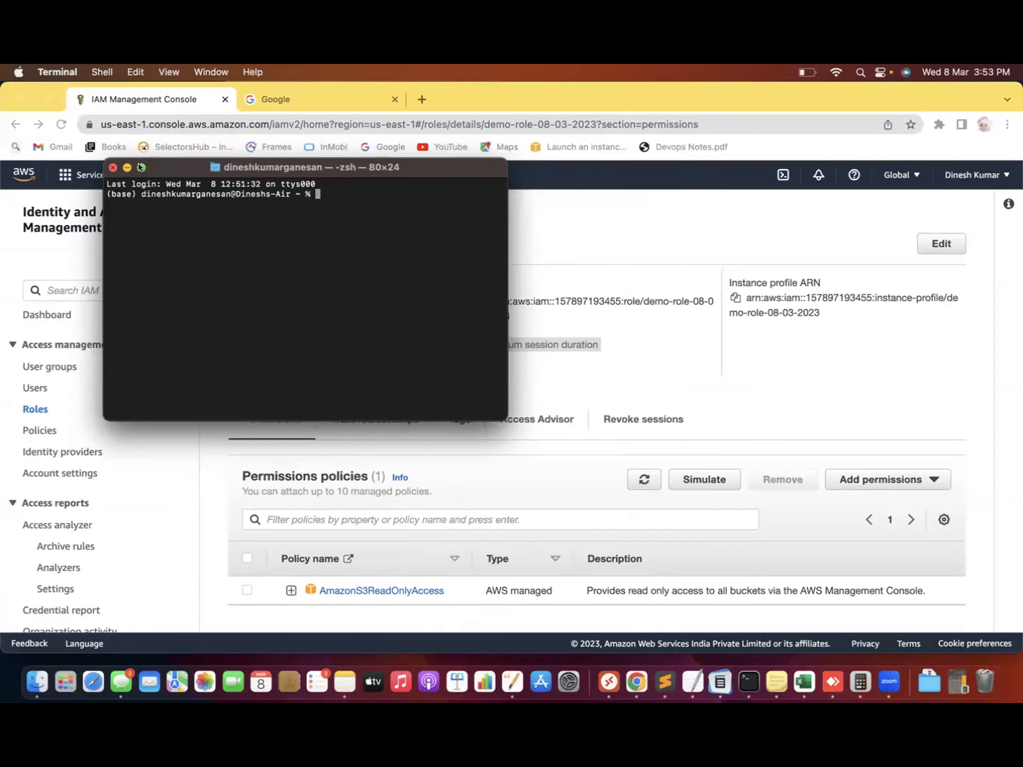
click(141, 168)
key(super+equal)
key(super+equal)
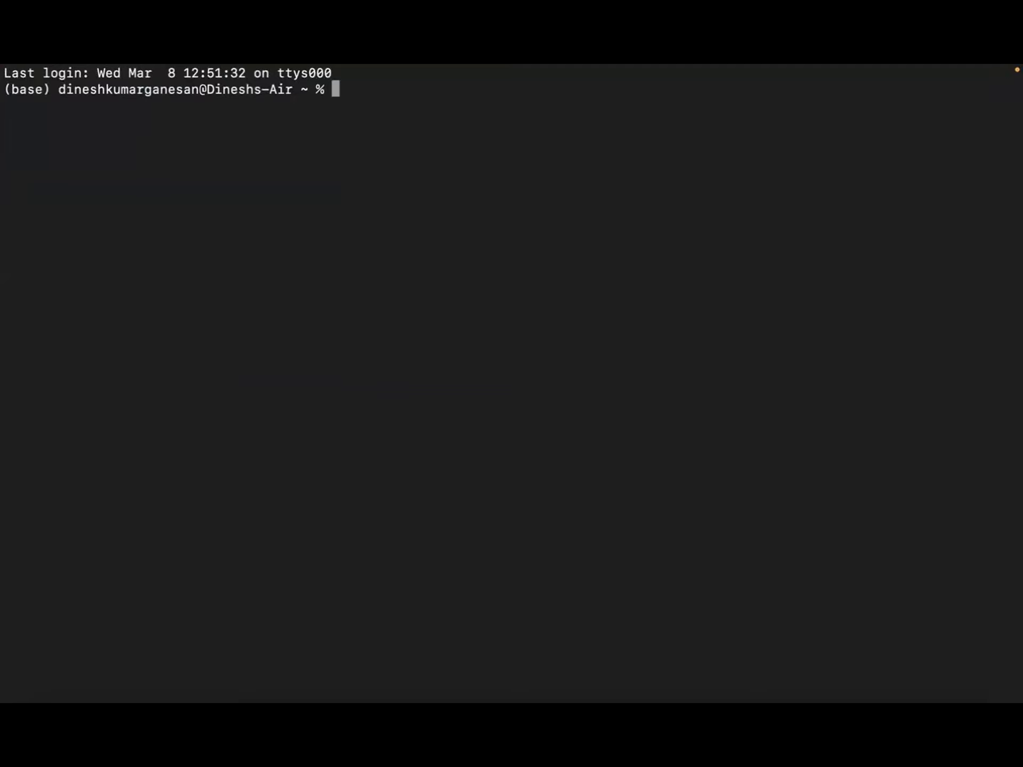
text(pwd)
key(Return)
drag(139, 104, 109, 103)
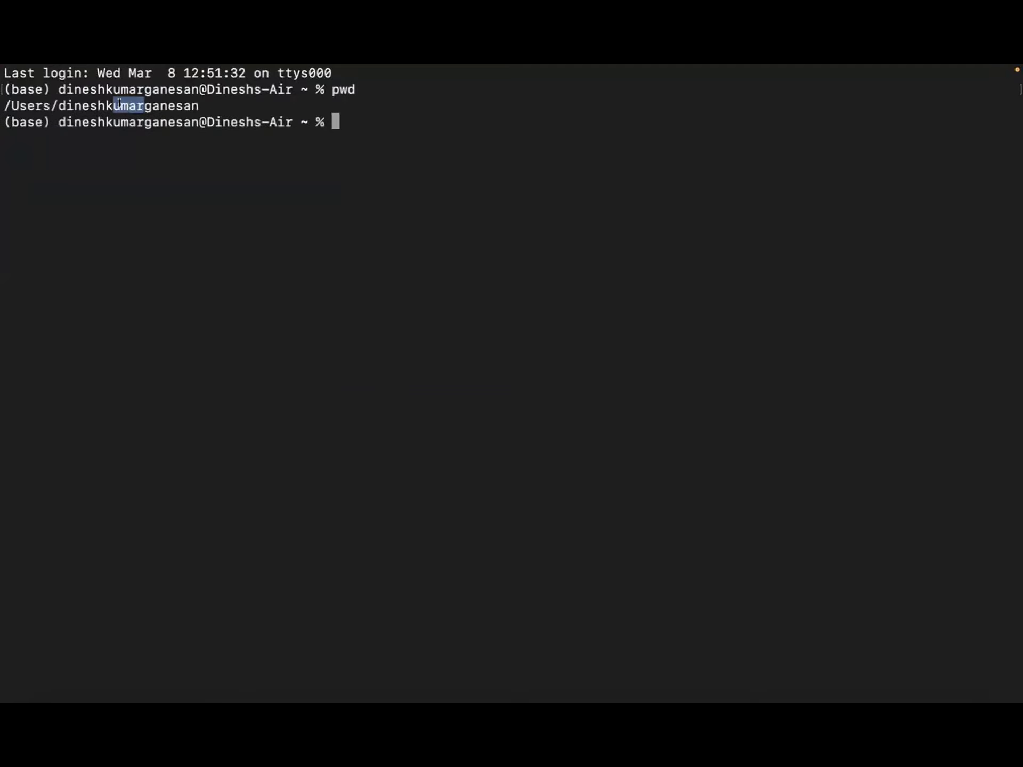
click(345, 120)
Enter the .aws folder and list its config and credentials files
text(cd .aws)
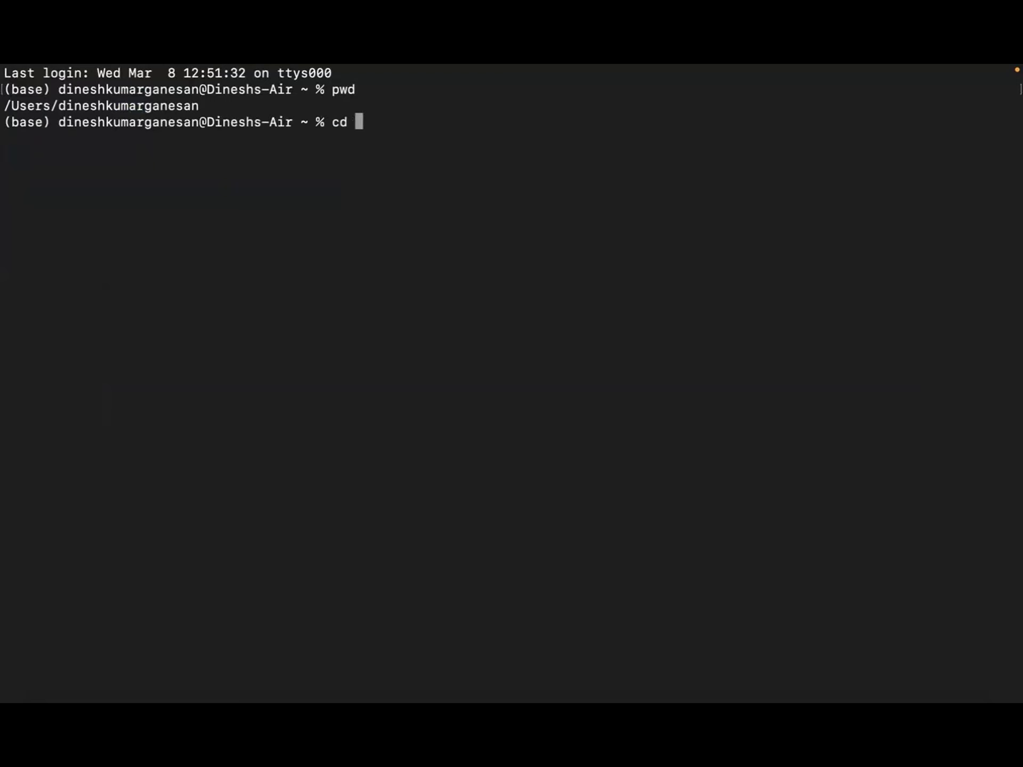
key(Return)
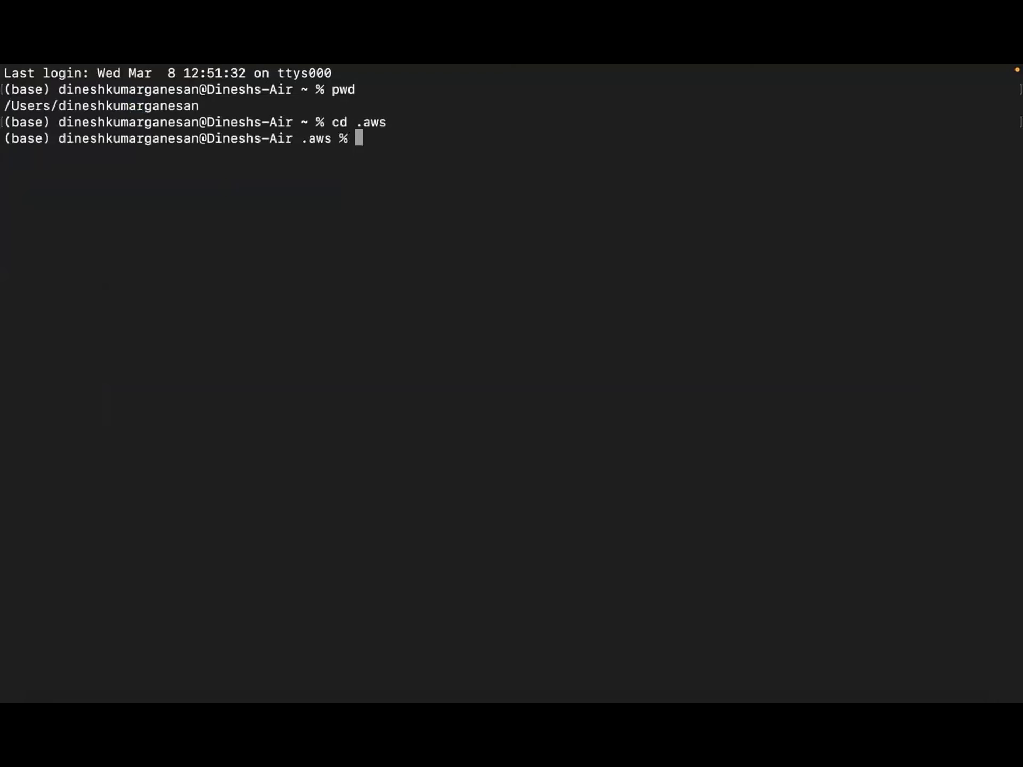
text(ls)
key(Return)
double_click(154, 154)
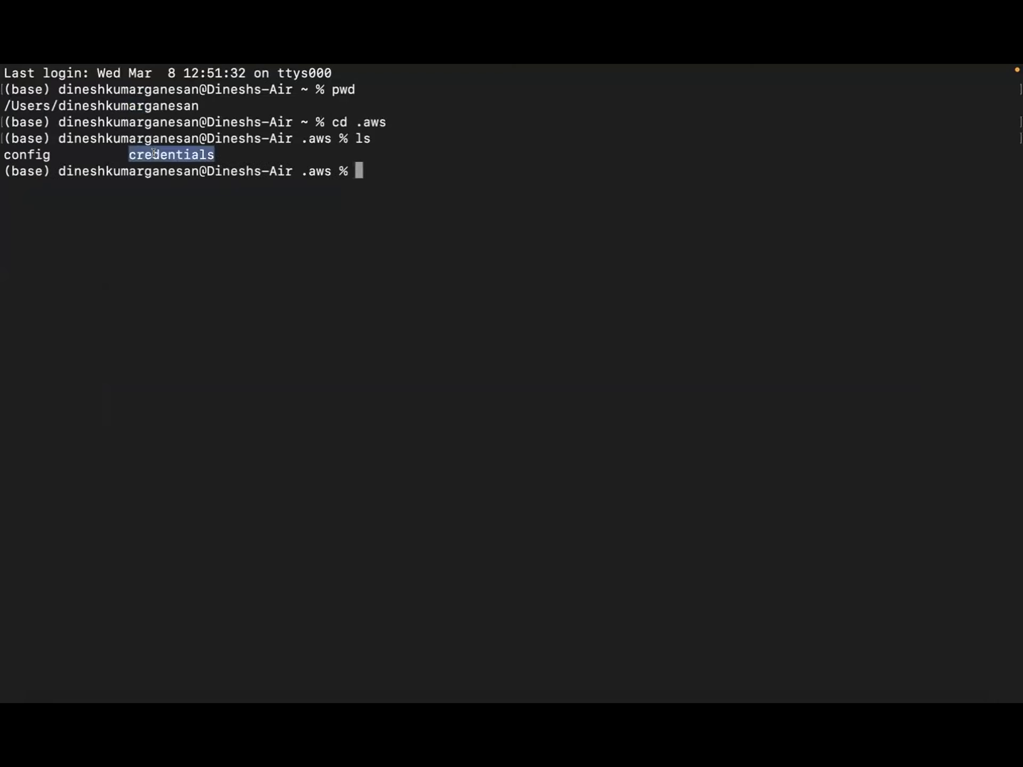
click(384, 162)
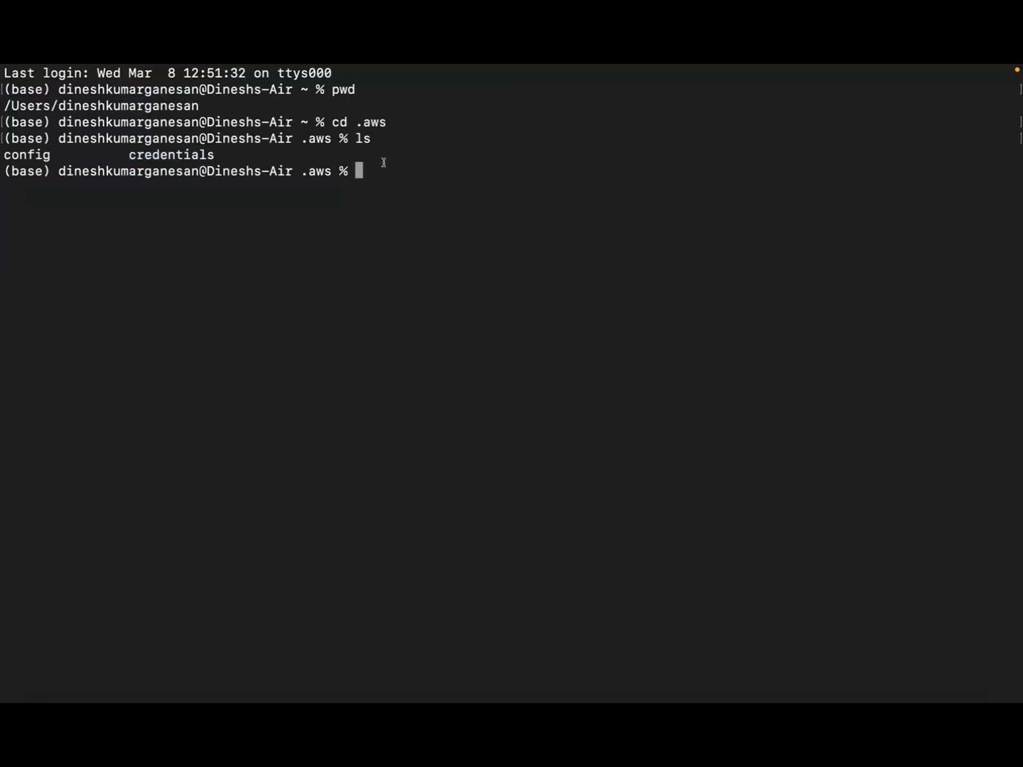
Print the credentials file, highlight the stored default access and secret keys, and return to Sublime Text
text(cat cred)
text(n)
key(BackSpace)
text(entials)
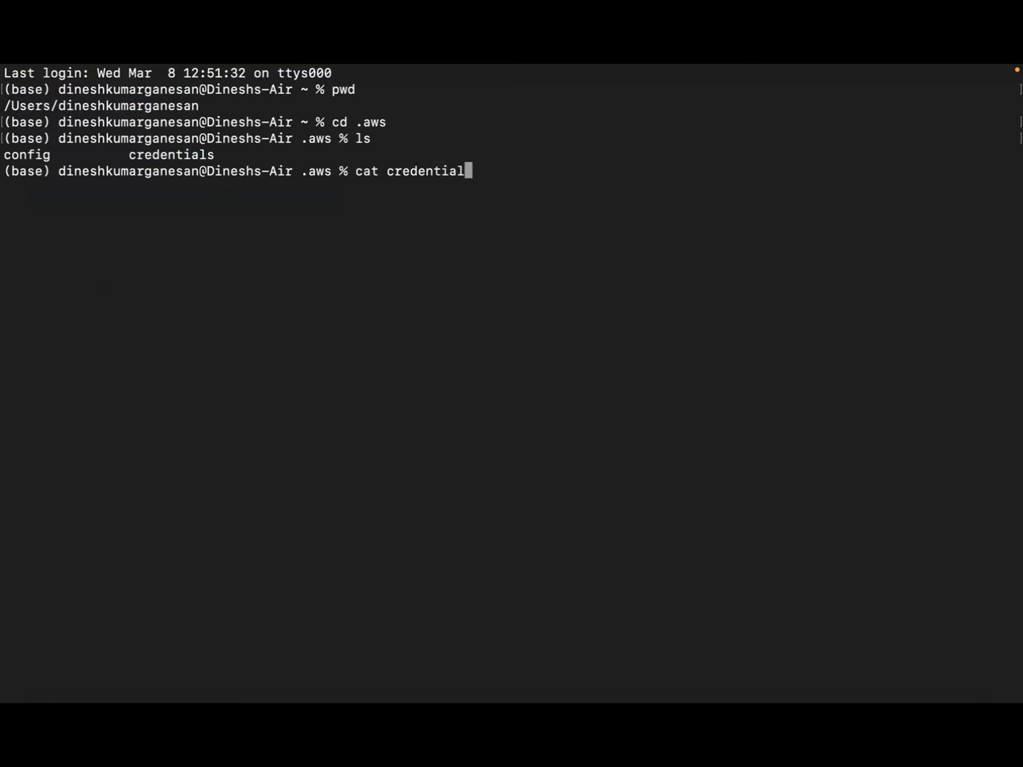
key(Return)
drag(88, 203, 576, 209)
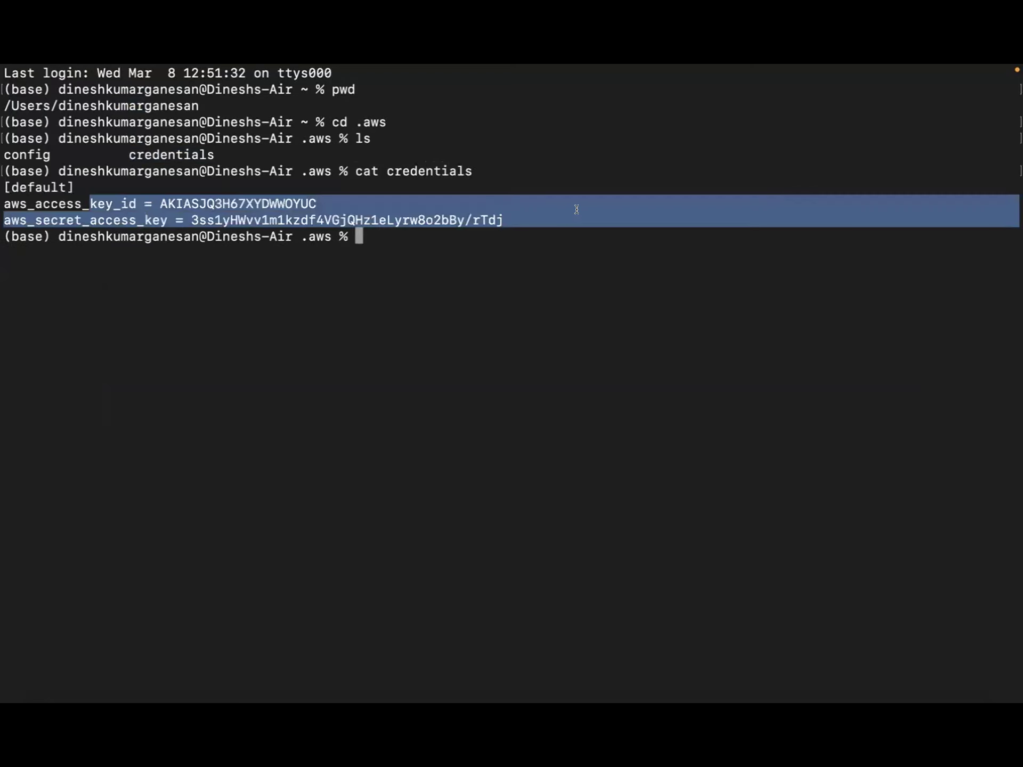
click(322, 254)
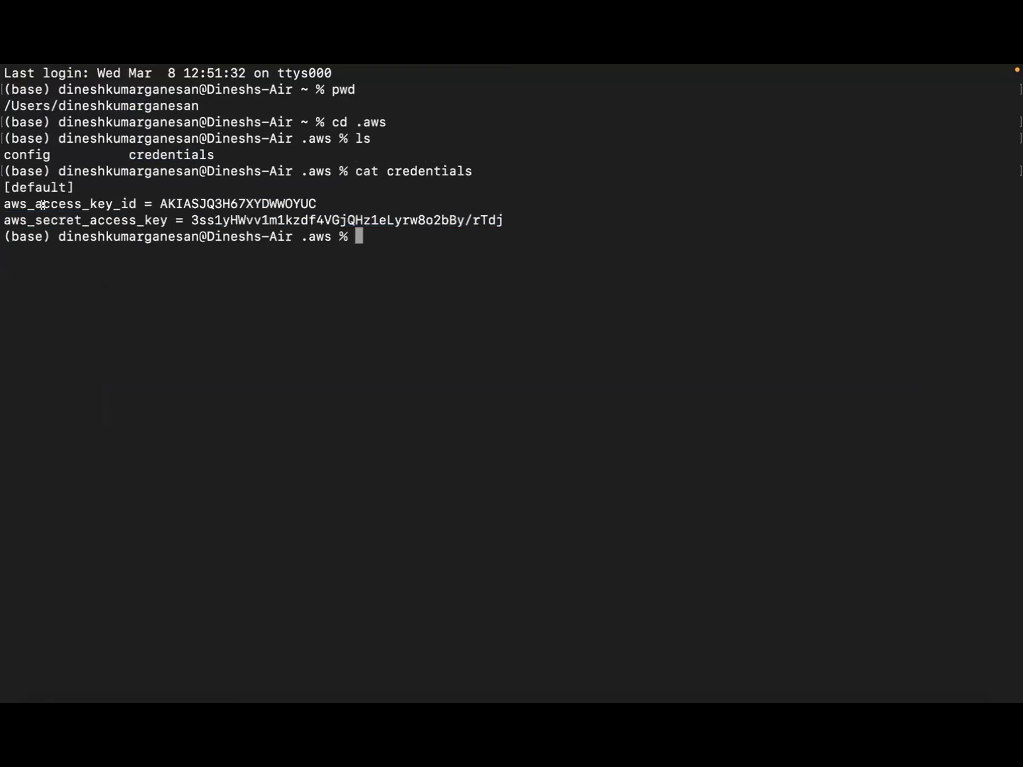
drag(43, 205, 137, 204)
drag(50, 220, 184, 220)
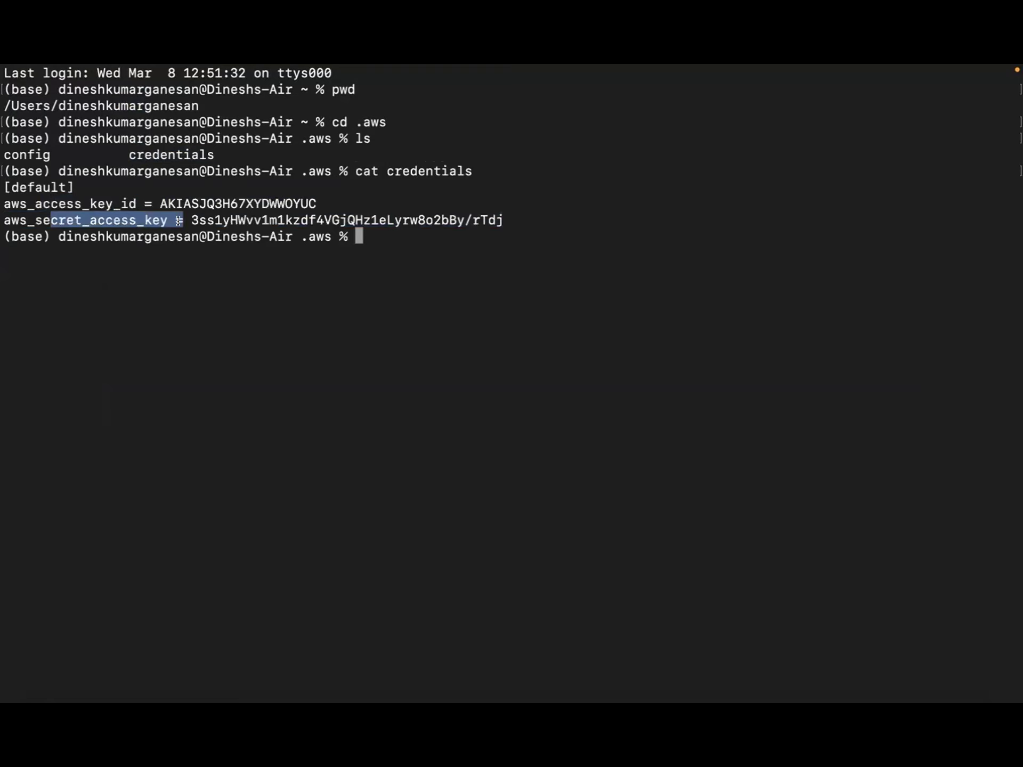
click(438, 332)
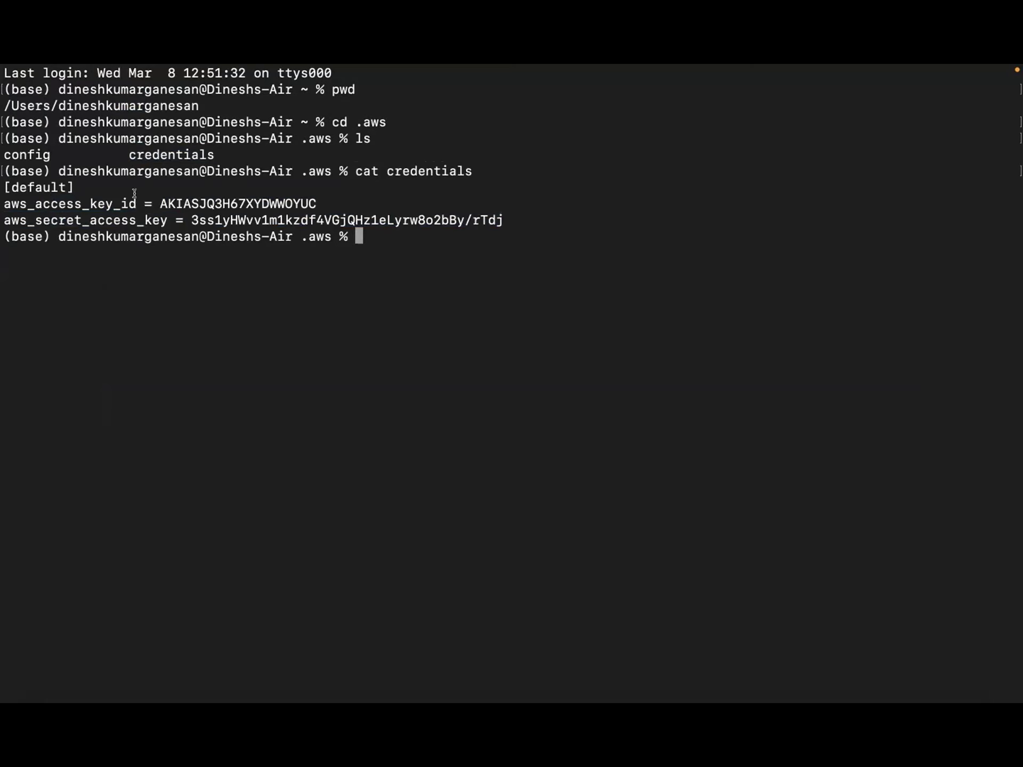
drag(137, 204, 471, 209)
click(300, 278)
key(super+Tab)
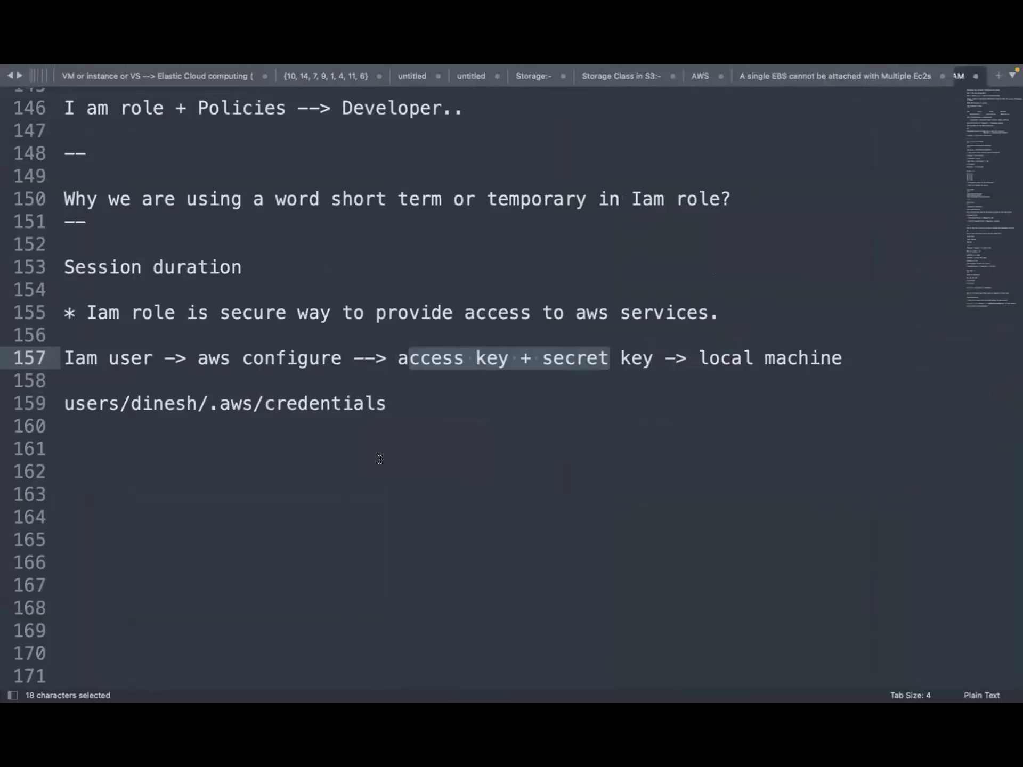
click(400, 403)
key(Return)
key(Return)
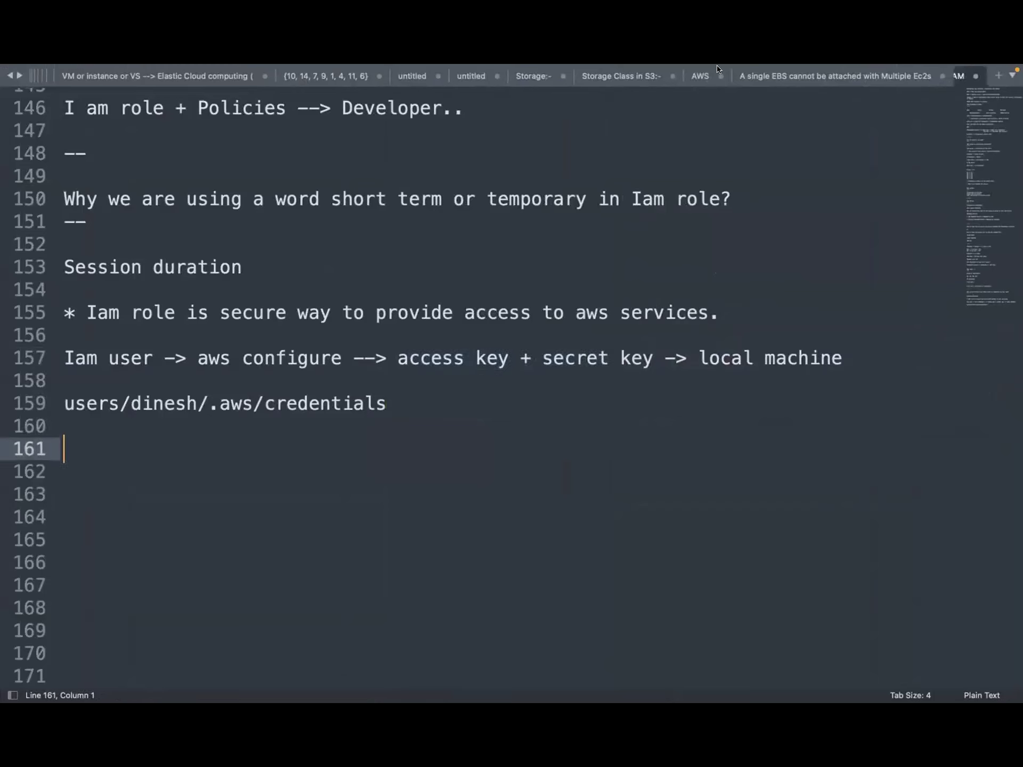
mouse_move(481, 68)
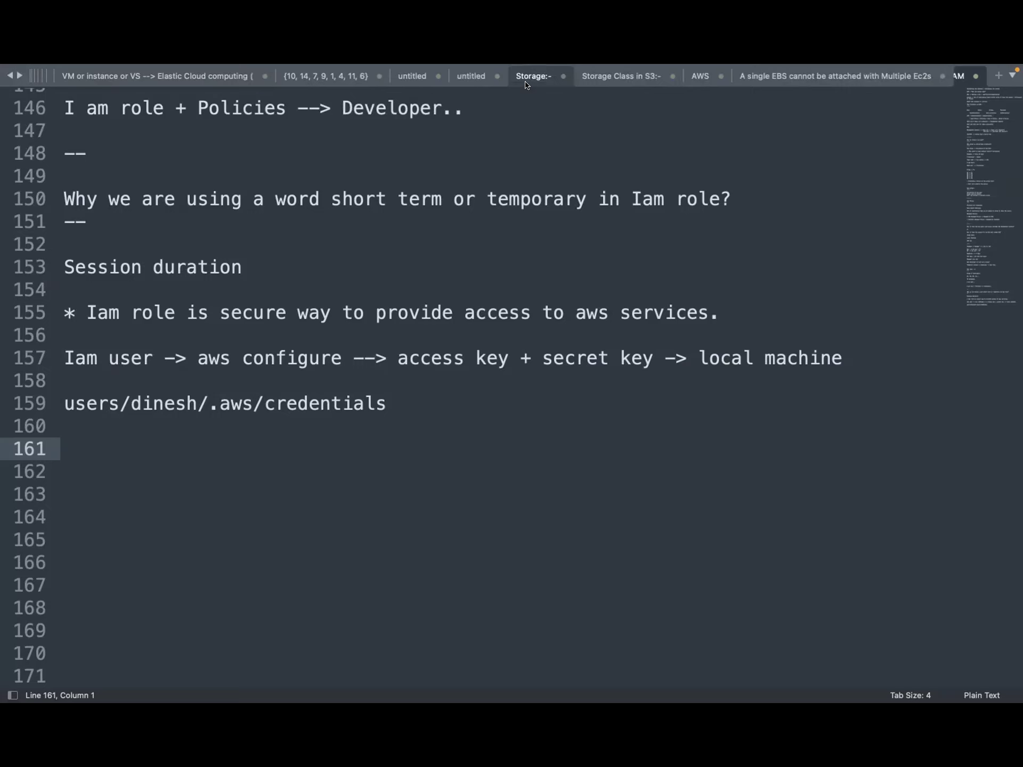
Add the question 'Why Iam role is secured?' with a '---' underline below the credentials path
click(392, 404)
key(Down)
key(Down)
text(Why Iam role is sec)
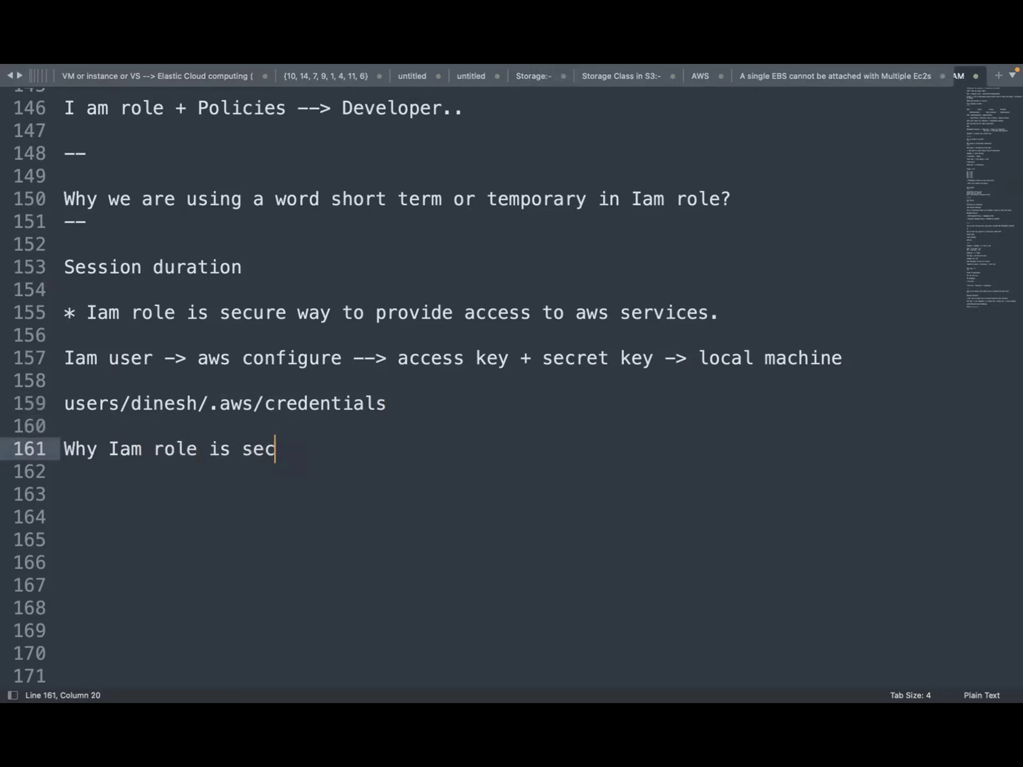
text(ured?)
key(Return)
text(---)
key(Return)
key(Down)
key(Down)
key(Down)
key(Down)
key(Down)
key(Down)
key(Down)
key(Down)
key(Down)
Write 'Session duration -> Aws credentials --> are getting managed by AWS' under the question
key(Down)
key(Down)
key(Down)
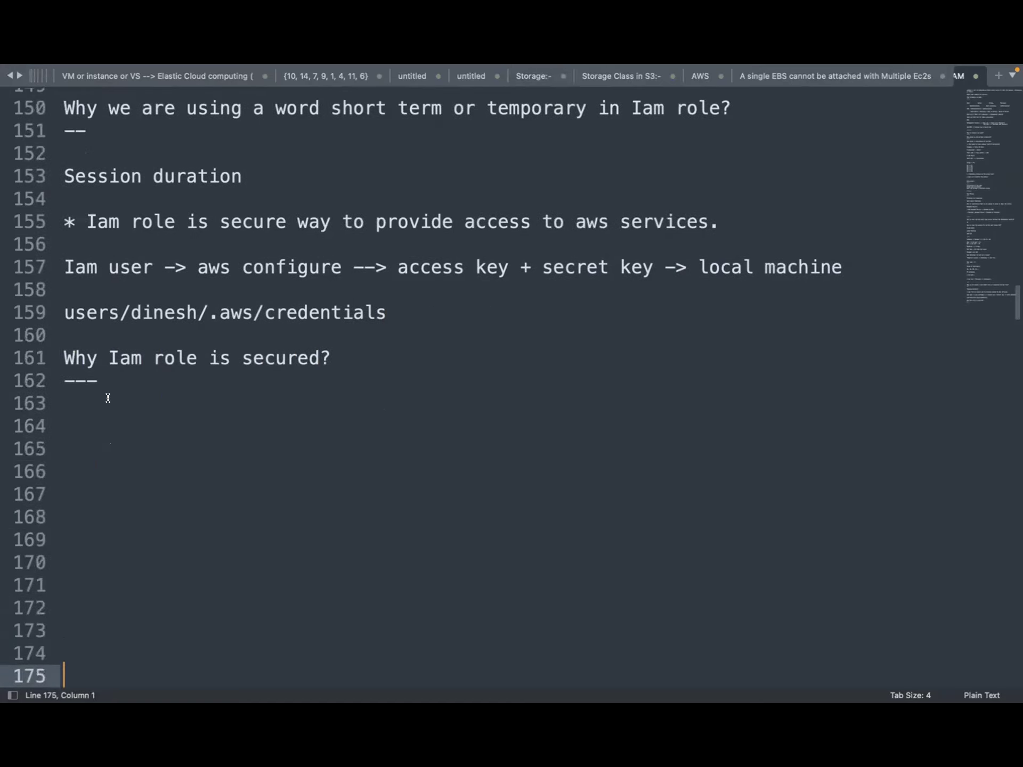
click(69, 405)
key(Down)
text(Session dura)
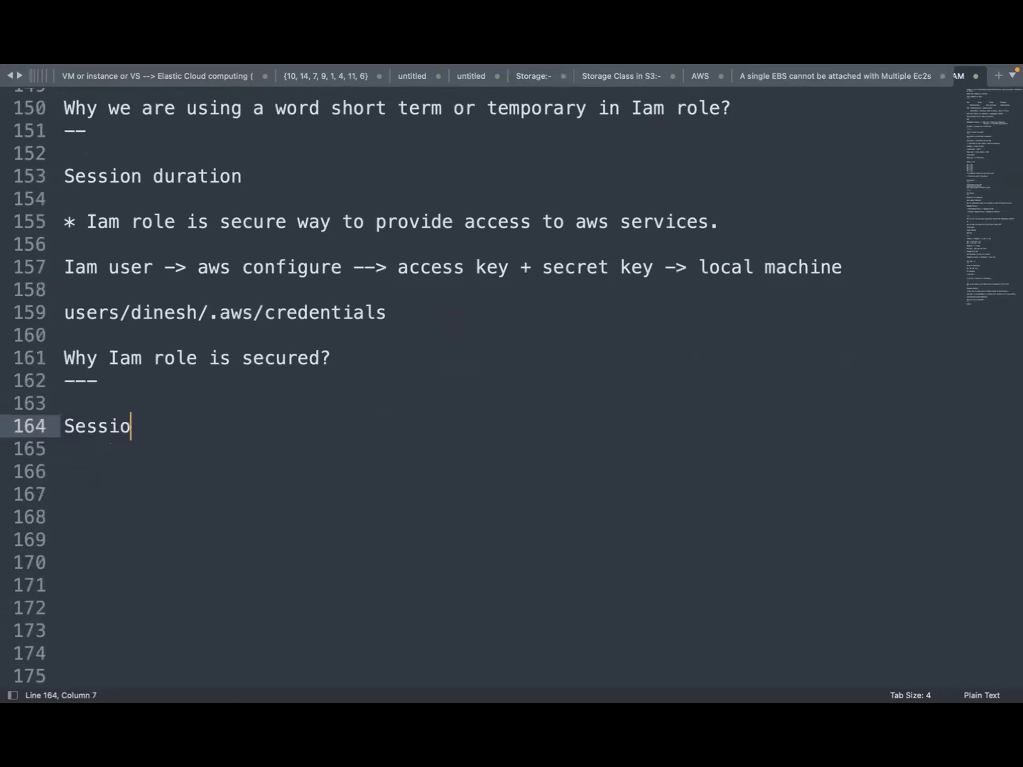
text(n duration)
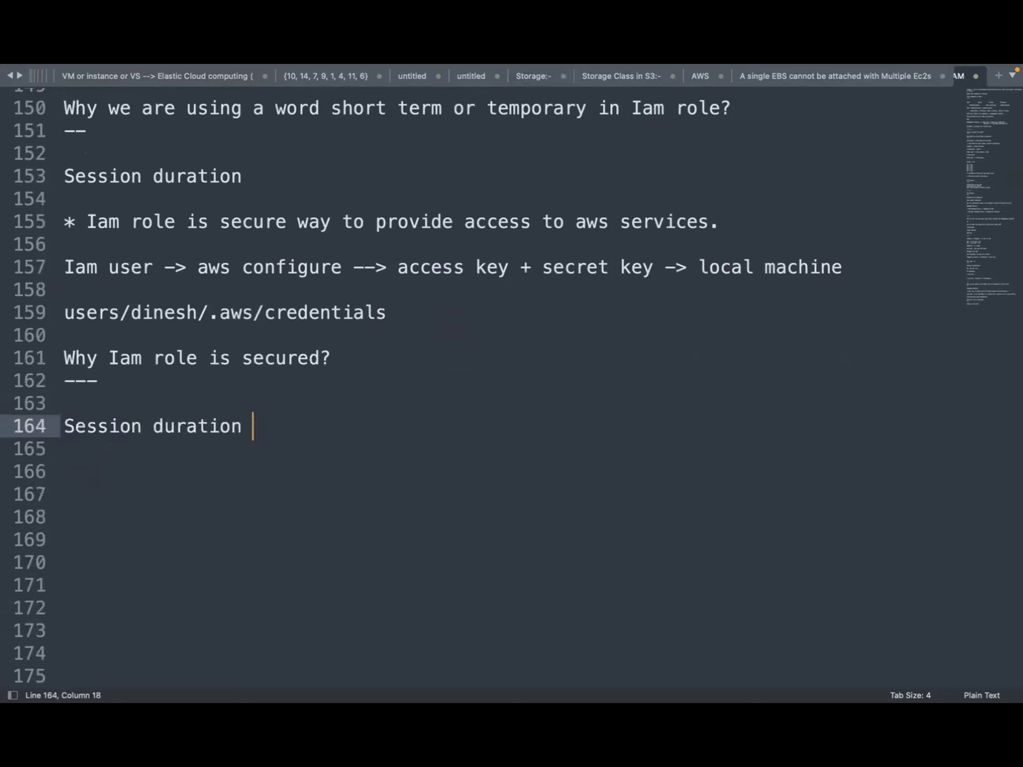
text(-> Aws credentials)
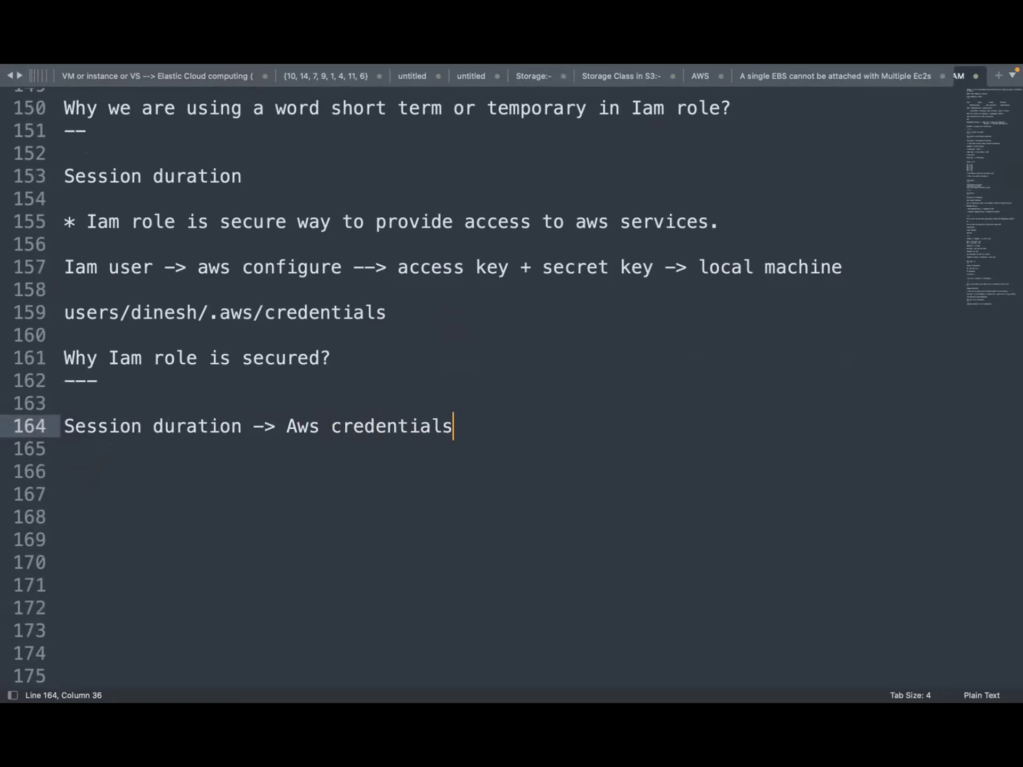
text( --> are getting managa)
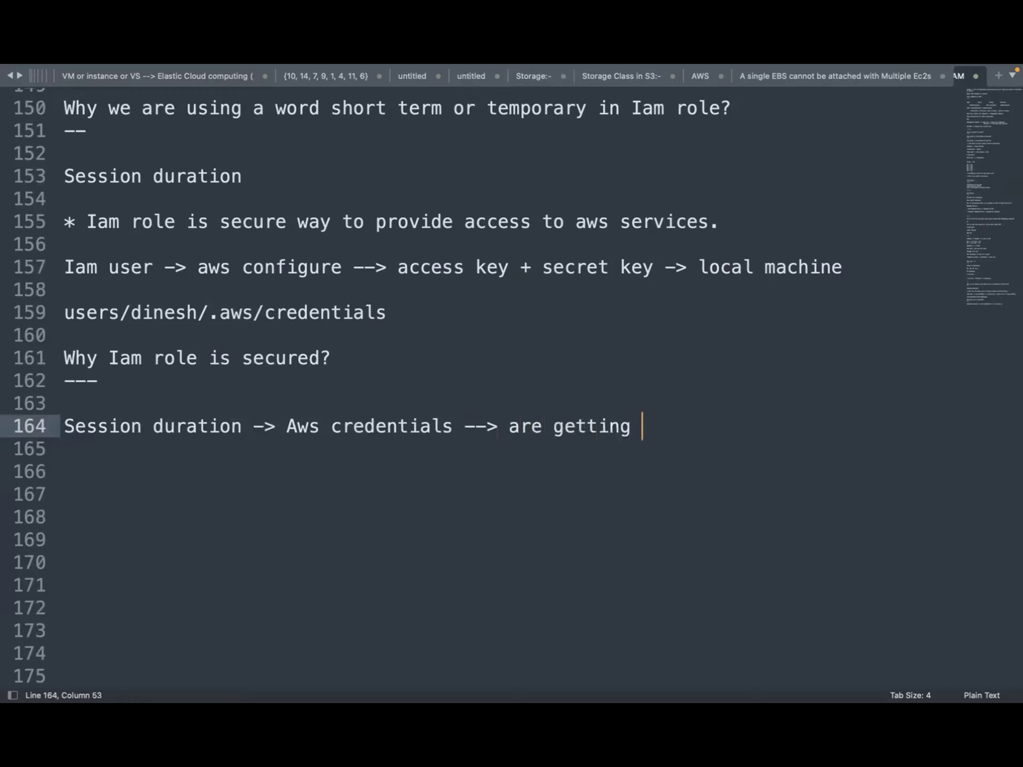
text(ed)
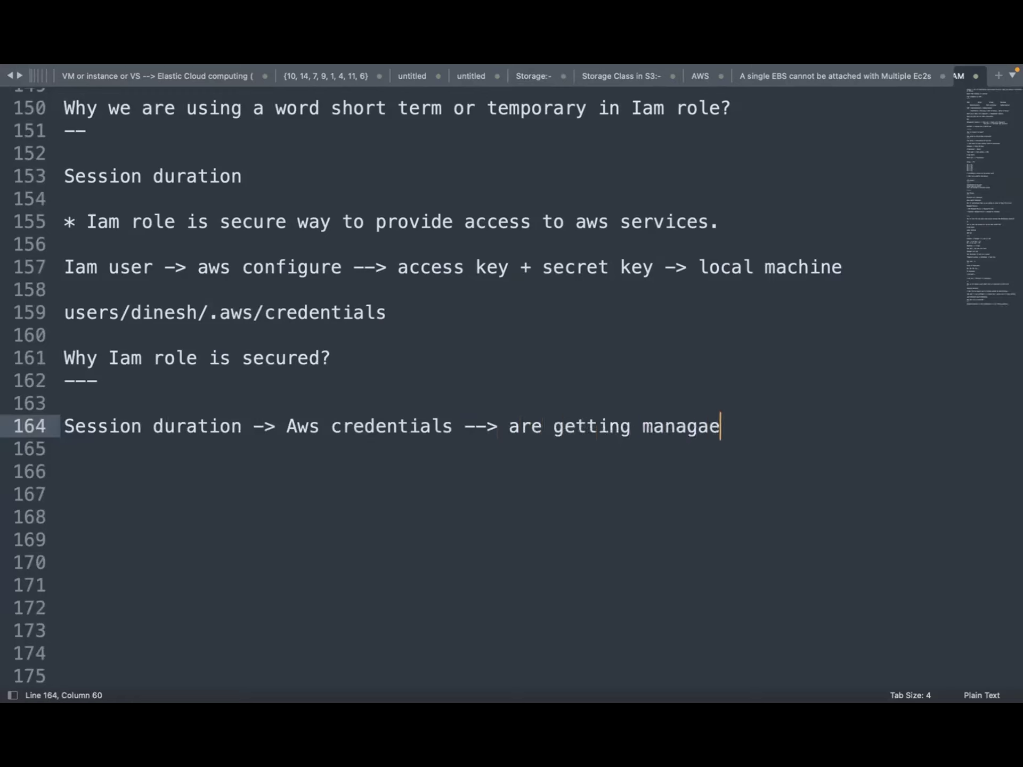
key(BackSpace)
key(BackSpace)
key(BackSpace)
text(ed by AWS)
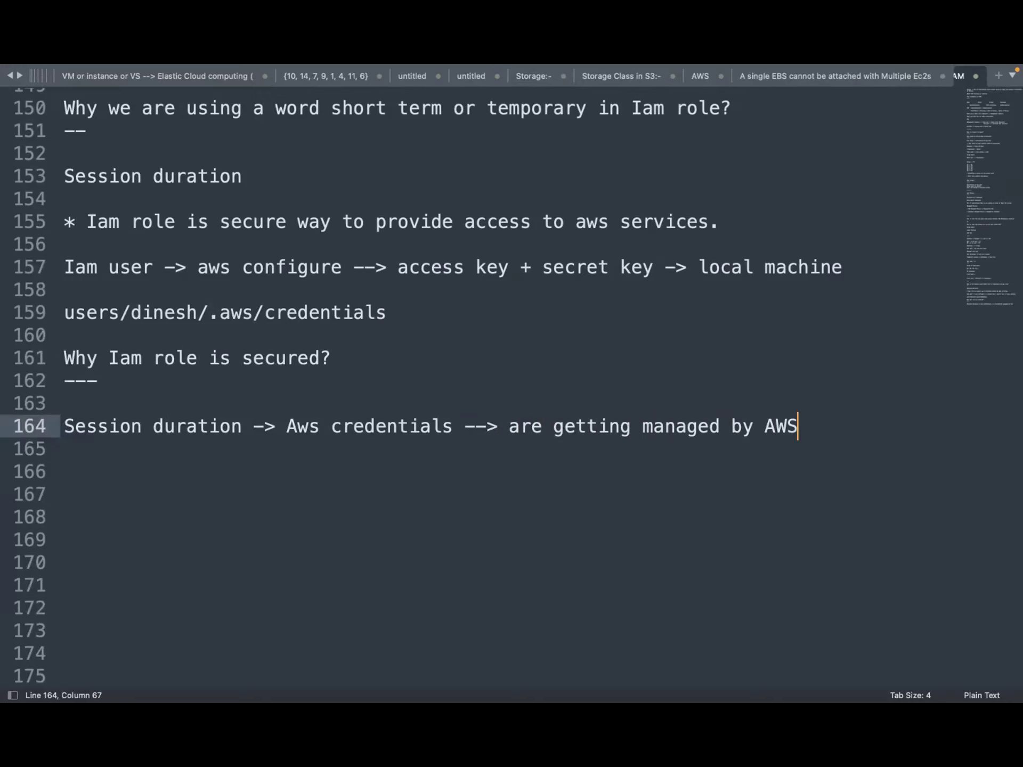
Insert '(1 hr)' after Session duration and begin an 'In industry' line below
click(252, 423)
text(()
key(Return)
text())
key(Left)
text(\)
key(BackSpace)
key(BackSpace)
text(1 hr)
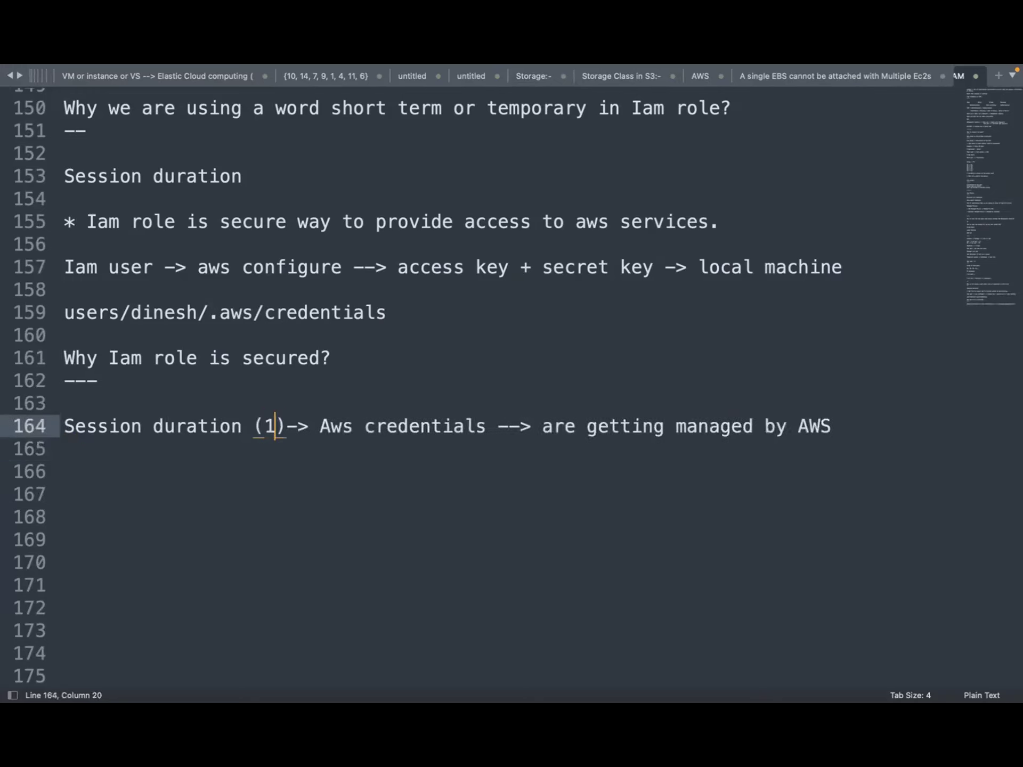
click(881, 421)
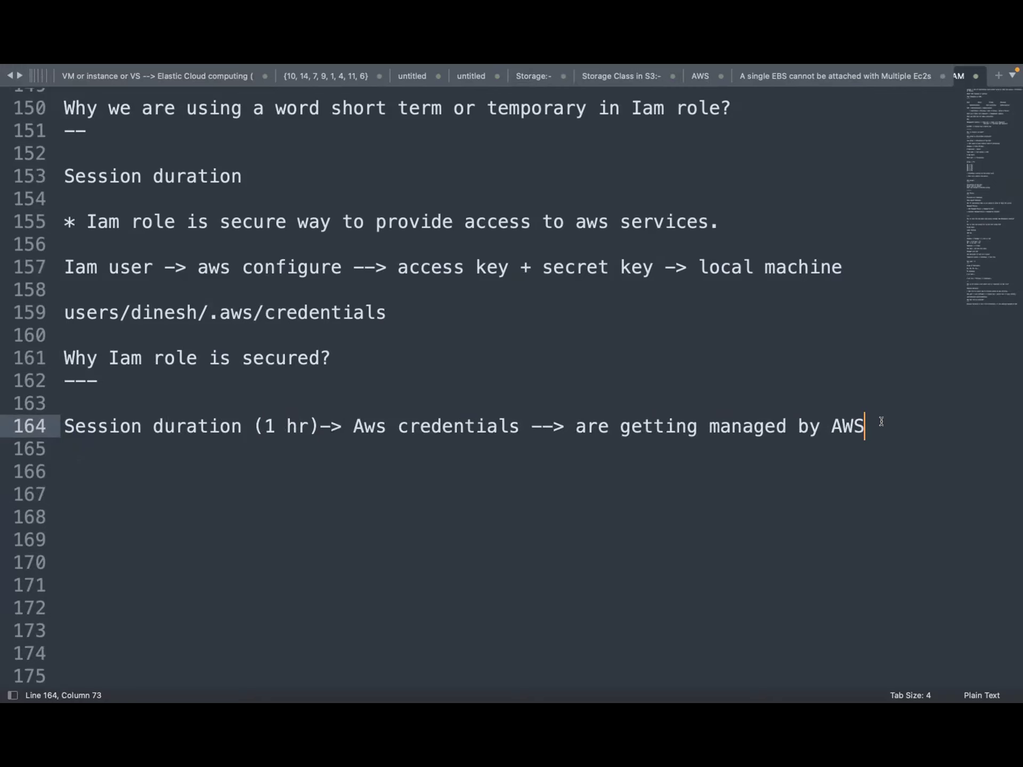
key(Return)
key(Return)
text(In ind)
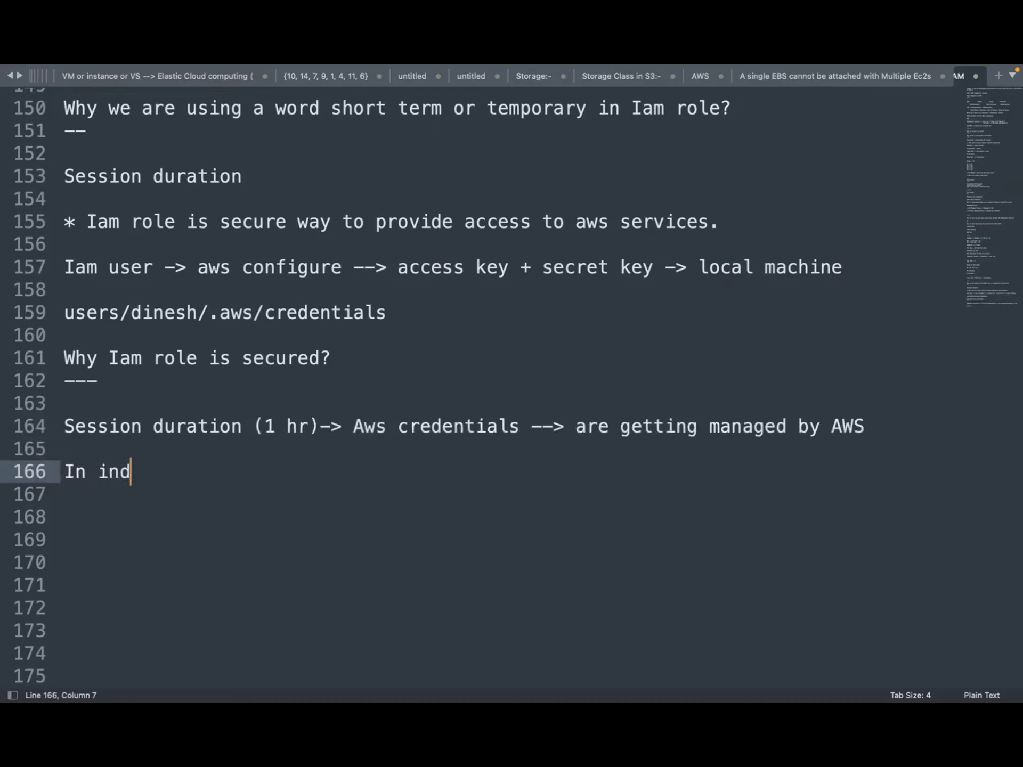
text(ustry)
Complete 'In industry,' and add 'Credentials should be rotated time to time.' on the next line
key(Return)
key(Return)
key(BackSpace)
key(BackSpace)
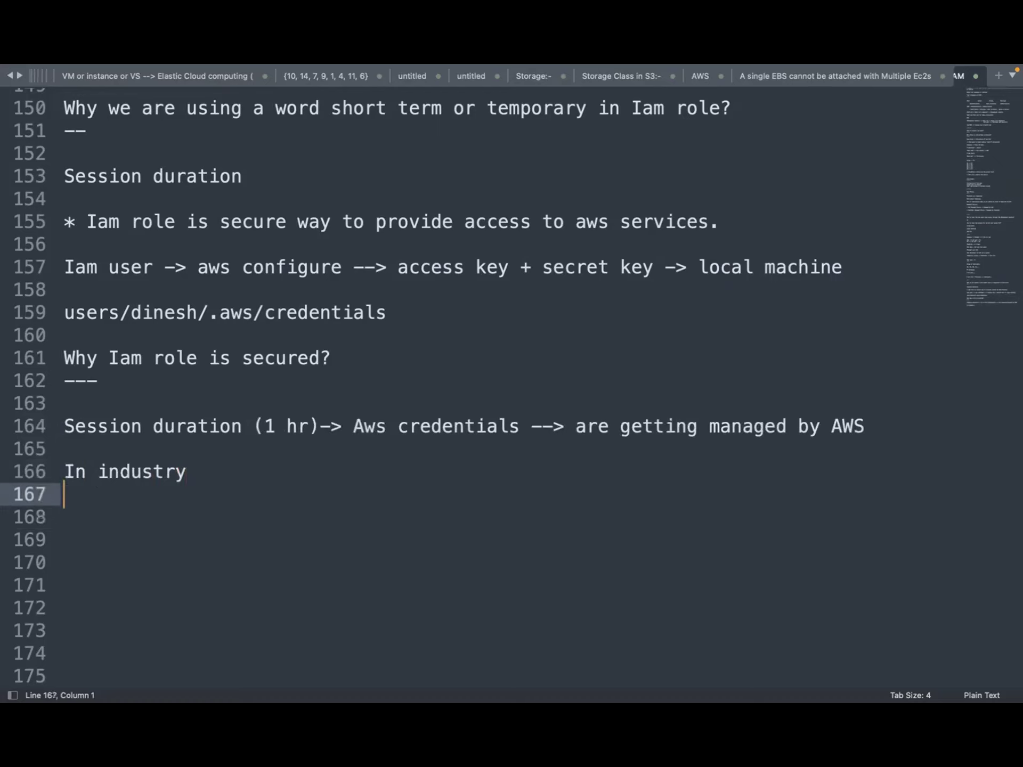
text(,)
key(Return)
key(Return)
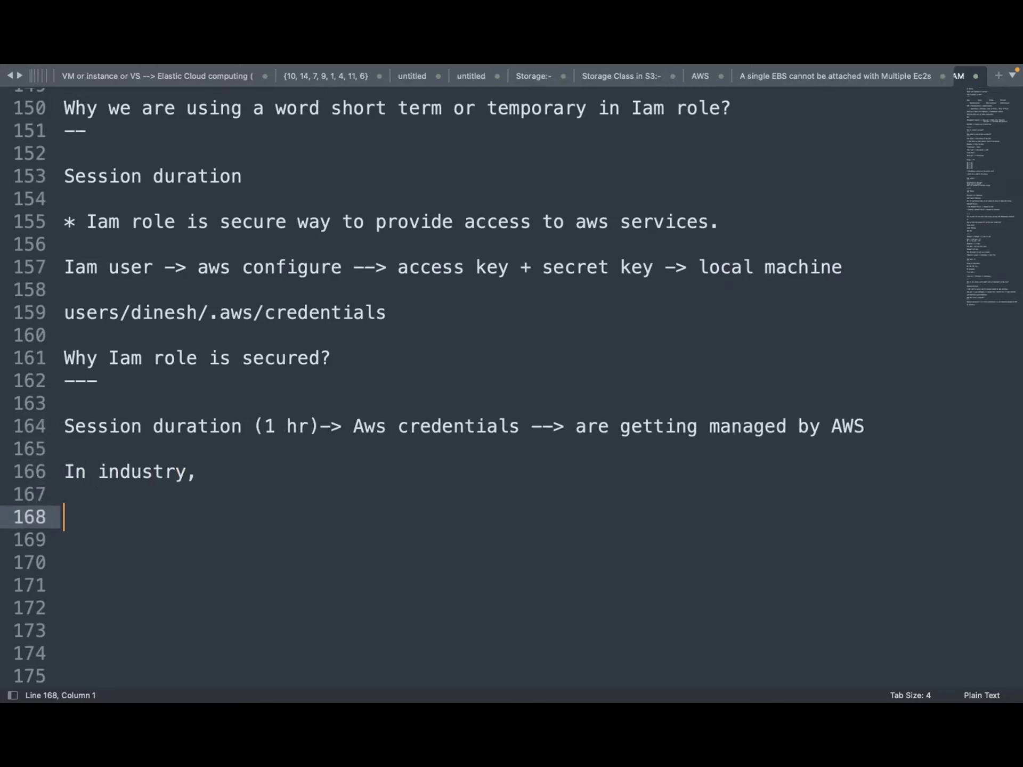
text(Crea)
key(BackSpace)
text(dentials )
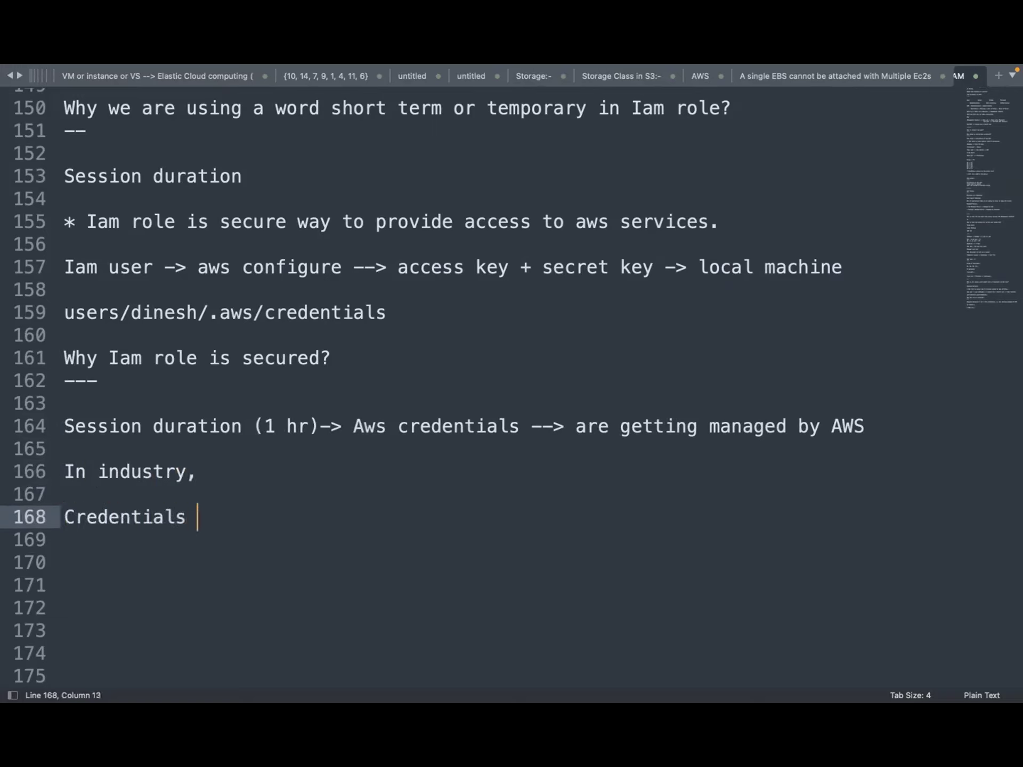
text(should be re)
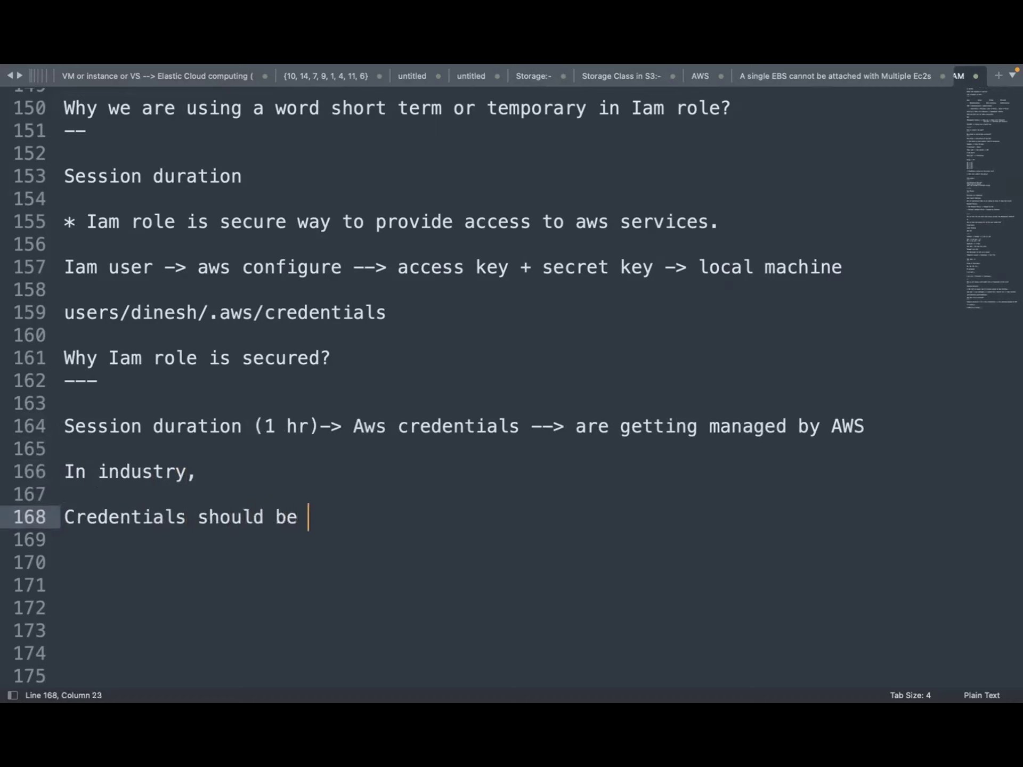
key(BackSpace)
text(otated)
key(BackSpace)
key(BackSpace)
text(ed )
text(to)
key(BackSpace)
text(ime to )
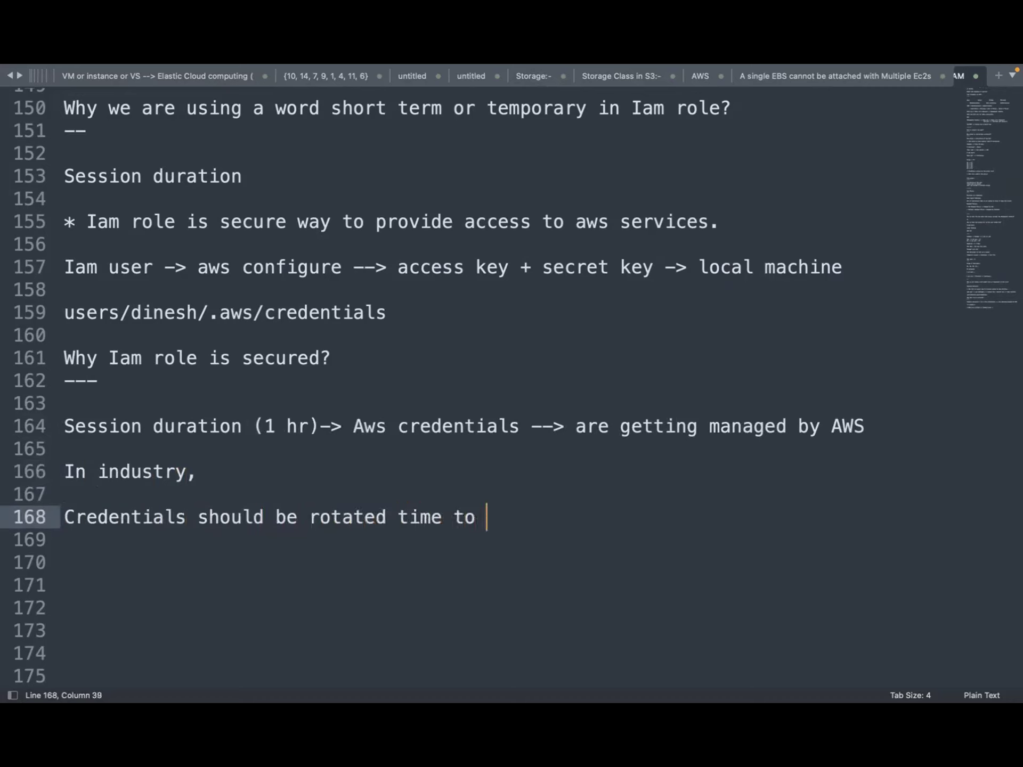
text(time.)
key(Return)
key(Return)
key(Return)
key(Return)
key(Return)
key(Return)
key(Return)
key(Return)
key(Return)
key(Return)
key(Return)
key(Return)
key(Return)
key(Return)
key(Return)
Write '90 days --> Outlook --> Policy' on line 171
click(84, 367)
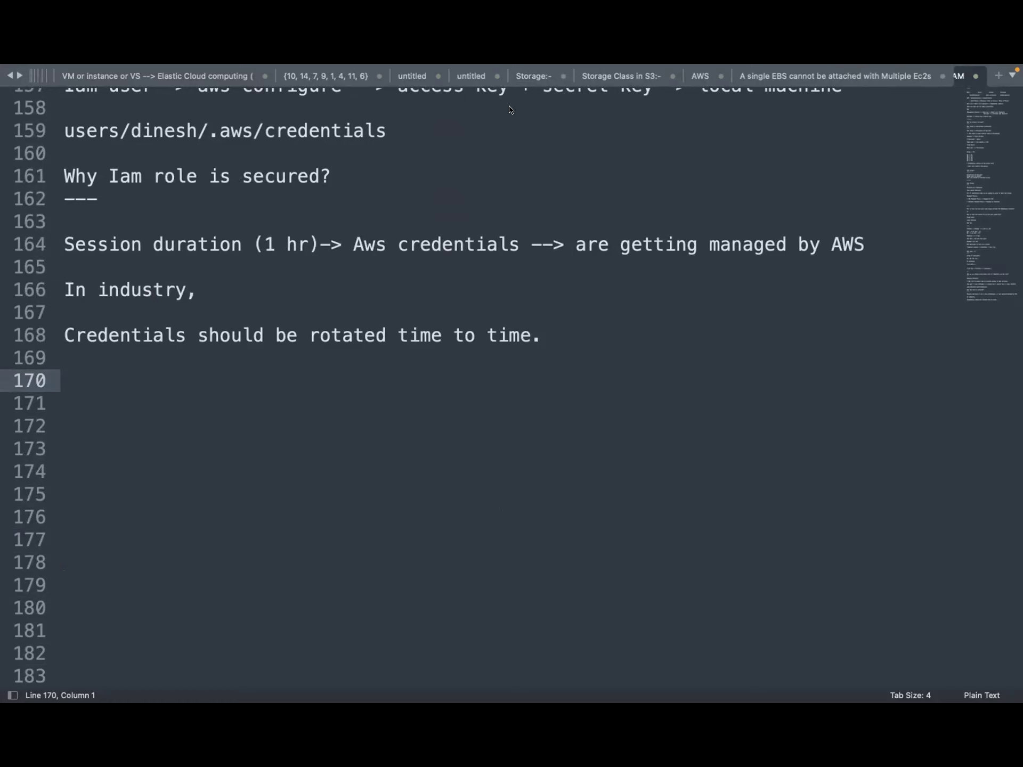
click(132, 392)
text(90 days --> Outlook --> Policy)
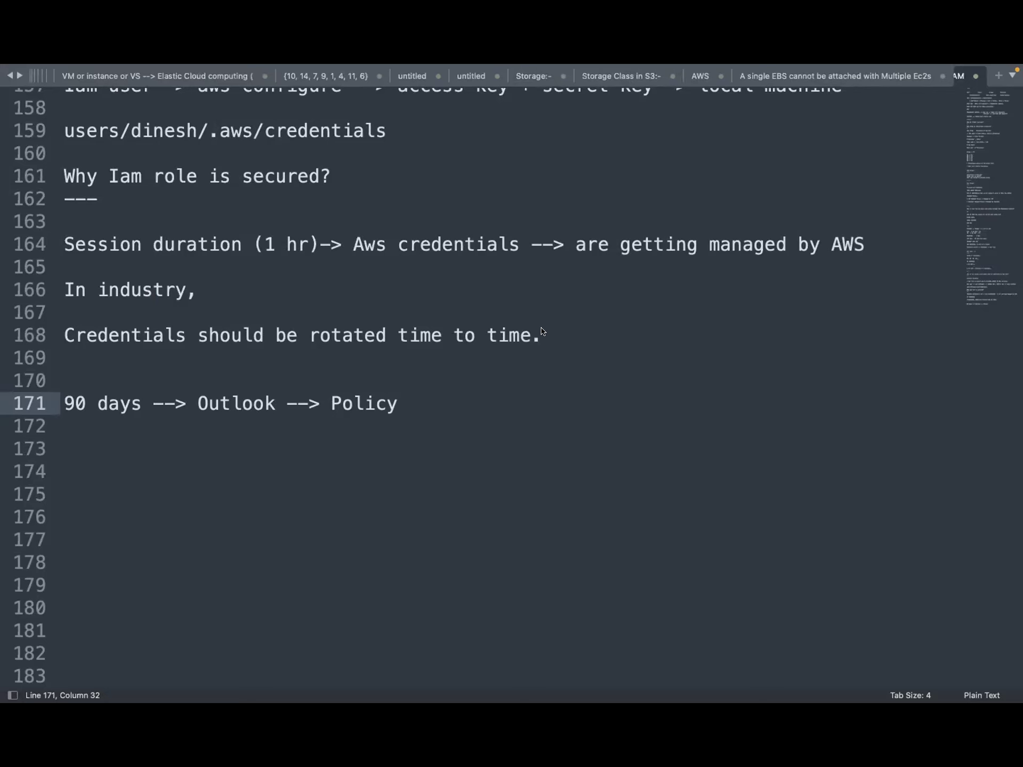
Note that IAM role credentials expire after a session and AWS generates new ones, then type 'I am user vs I am role'
key(Return)
key(Return)
text(I am role)
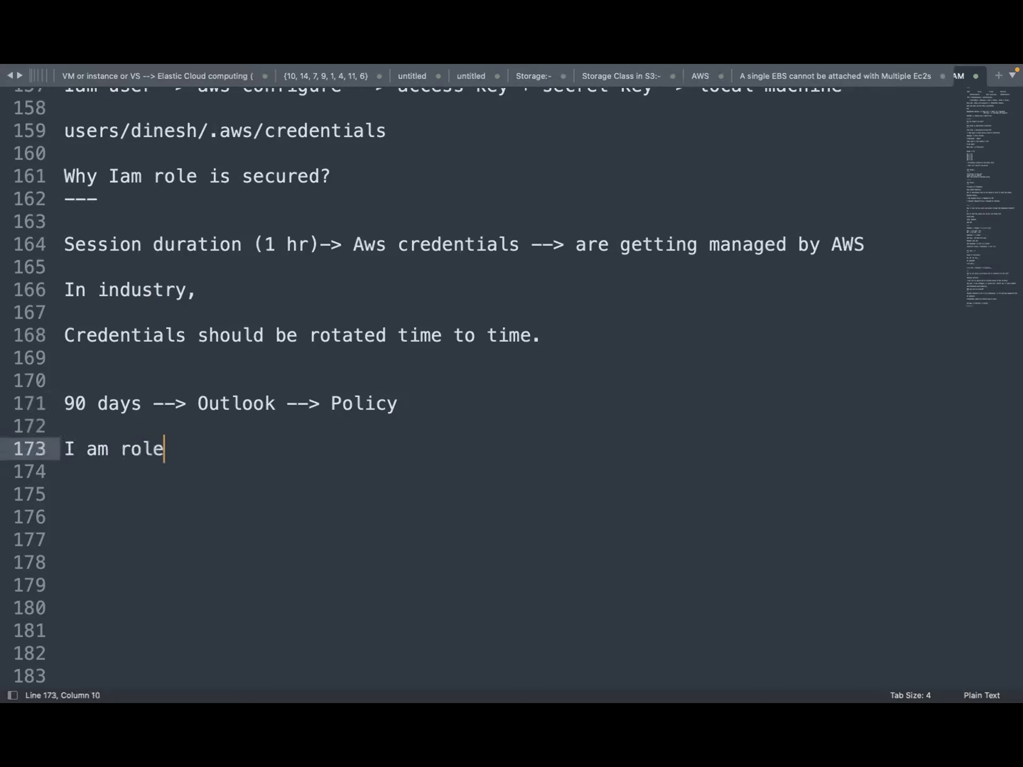
text( -> After a sessio)
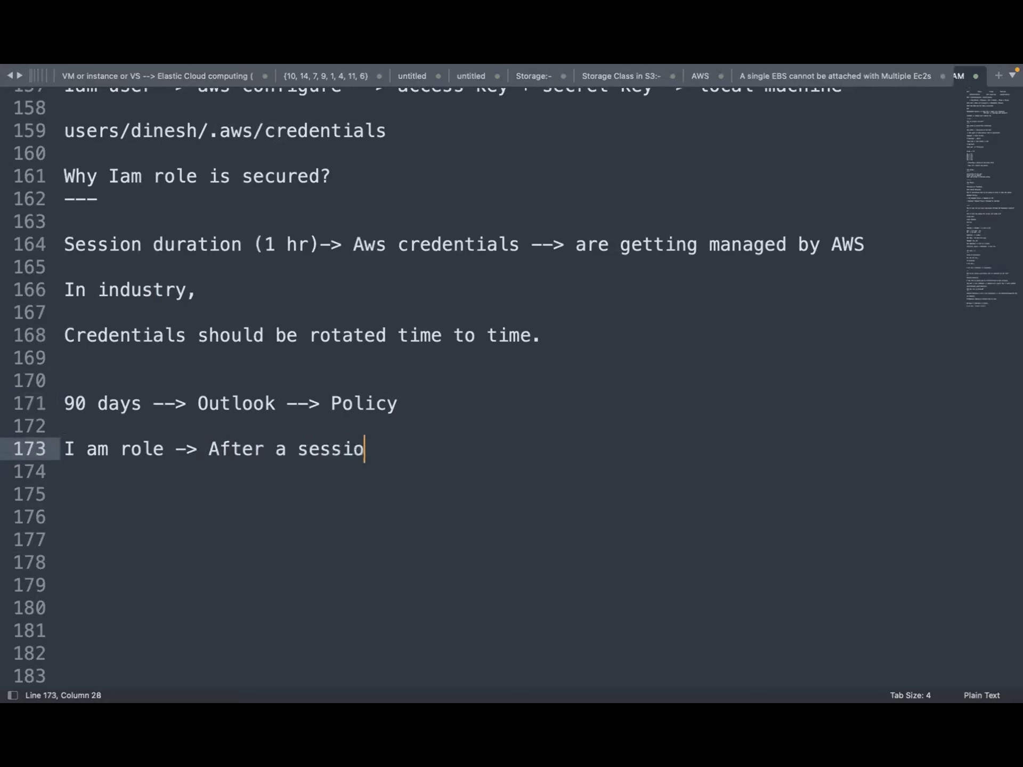
text(n duration )
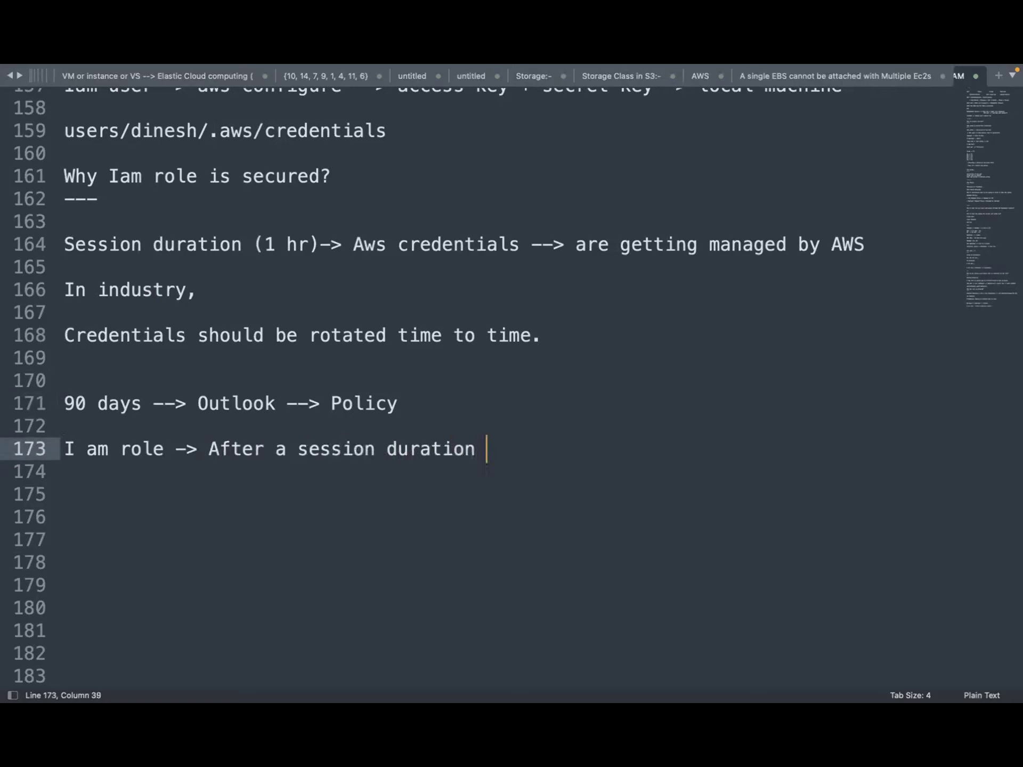
text(-> Credentials )
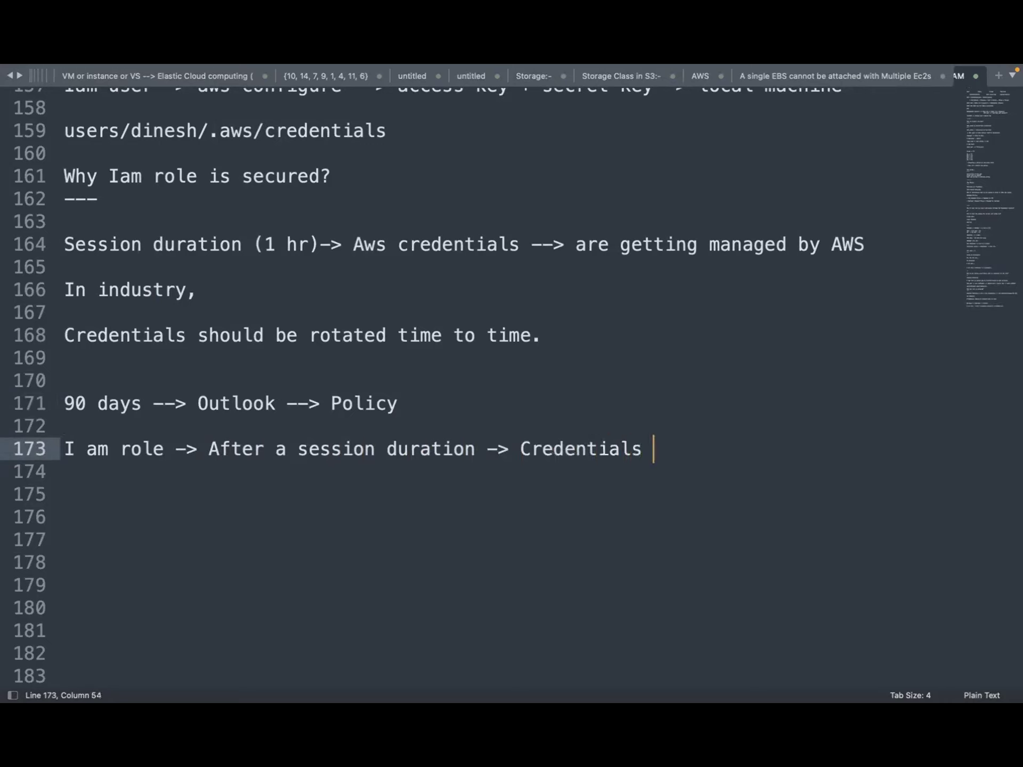
text(will be exp)
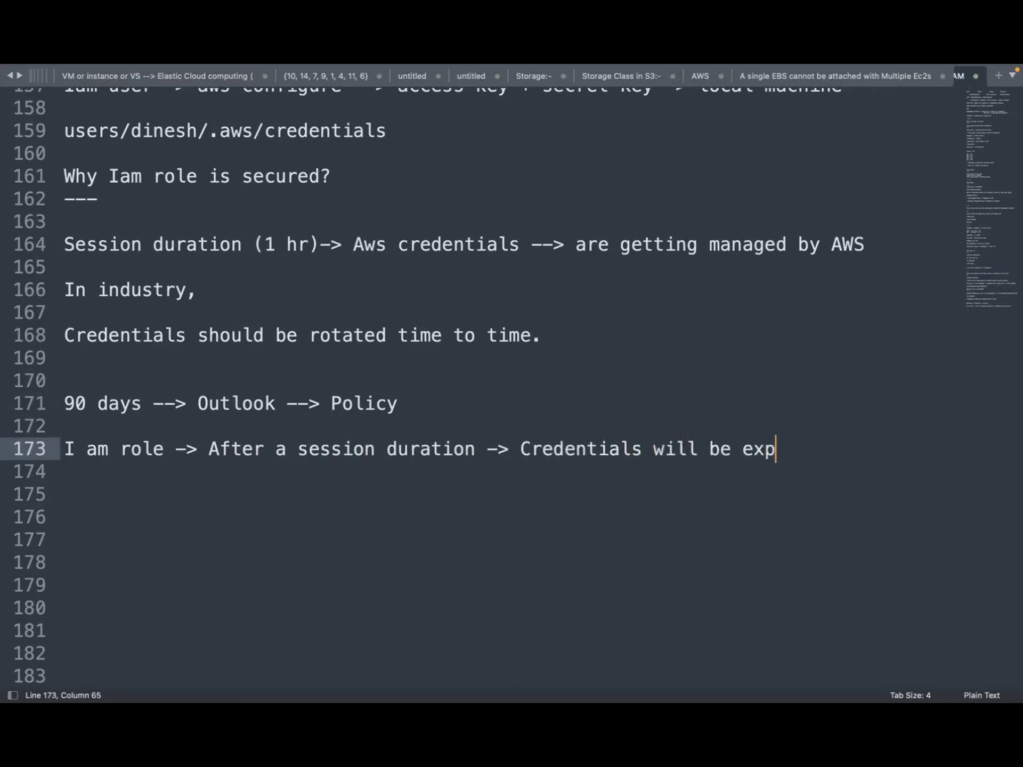
text(ired)
text( -->)
key(Return)
text(New g)
key(BackSpace)
text(credentials)
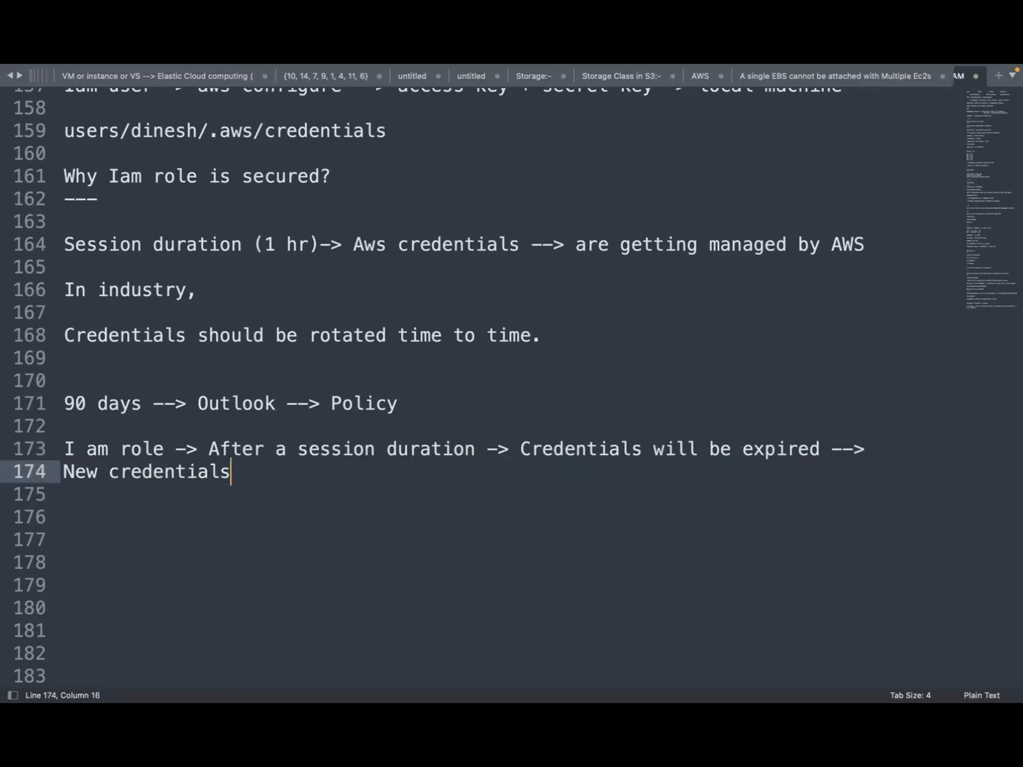
text(ll be gener)
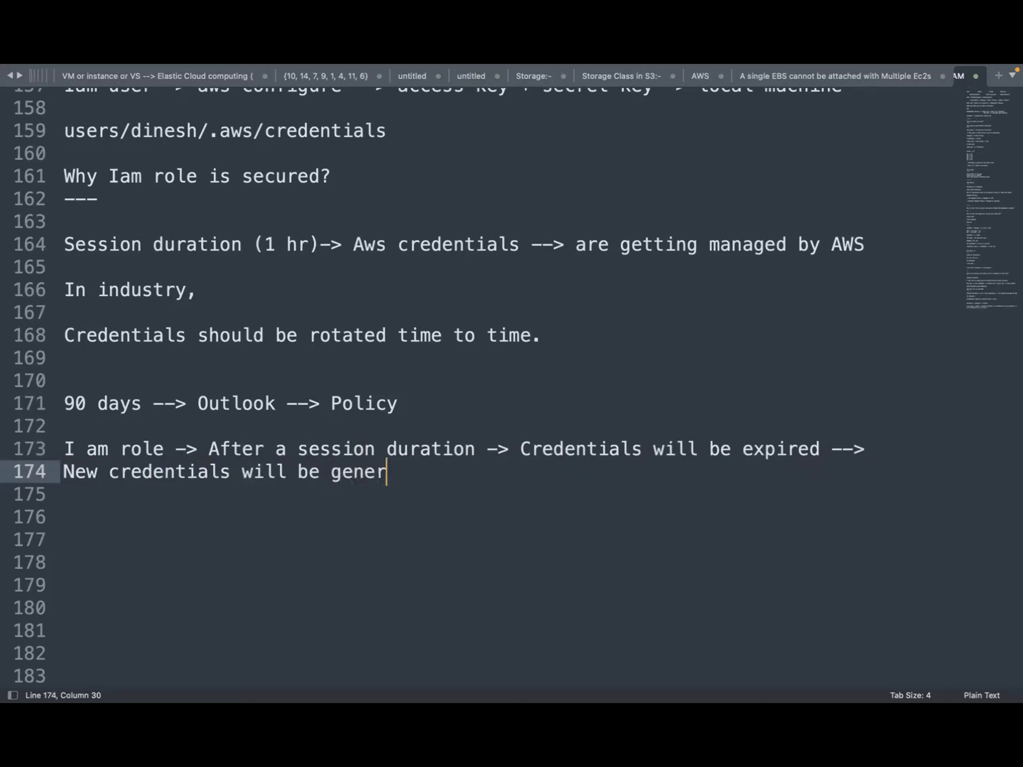
text(ated by AWS.)
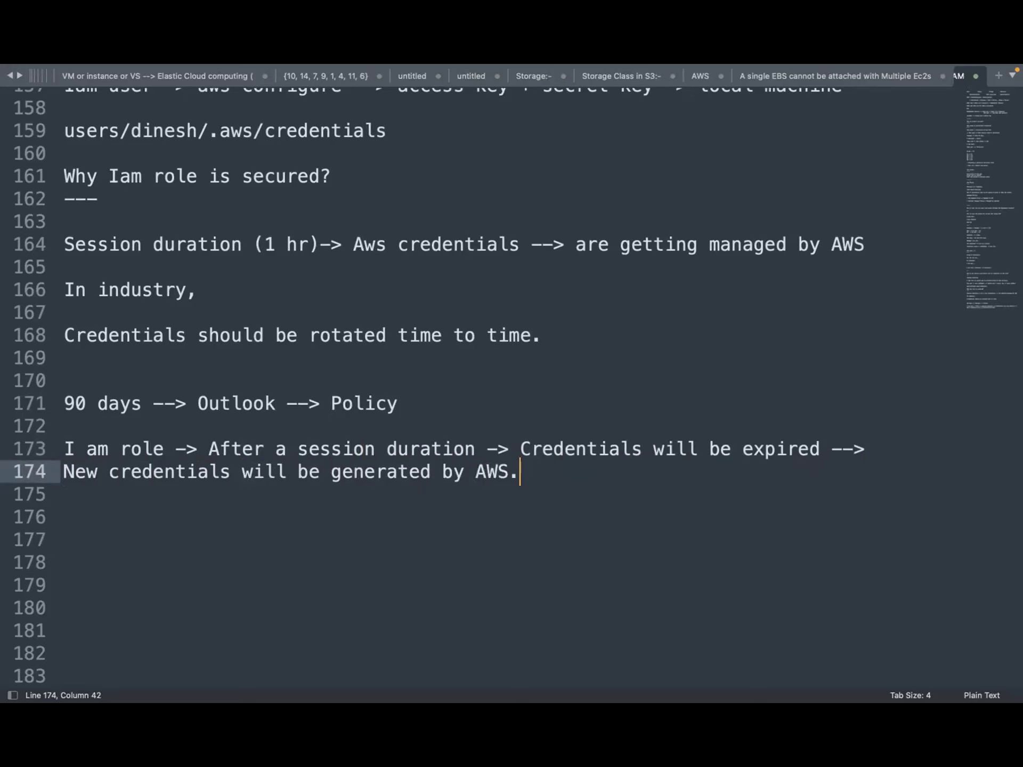
key(Return)
key(Return)
text(I am )
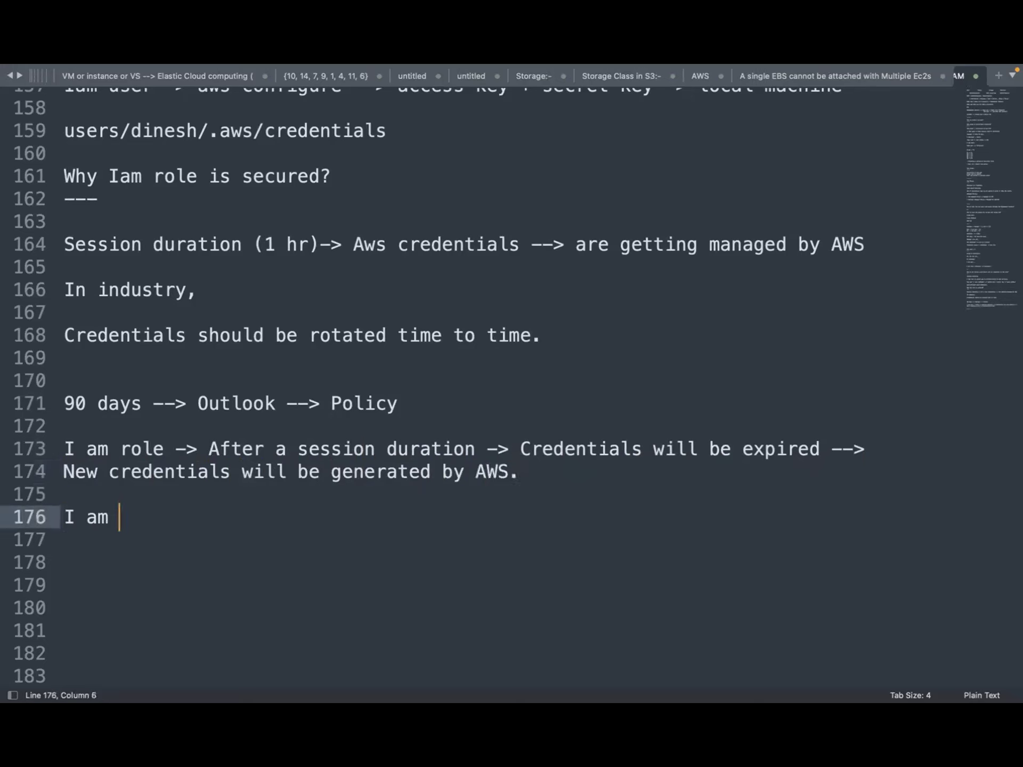
text(user vs I am role)
Underline the comparison heading with dashes and add 'Static vs Dynamic' below it
key(Return)
text(--------)
key(Return)
key(Return)
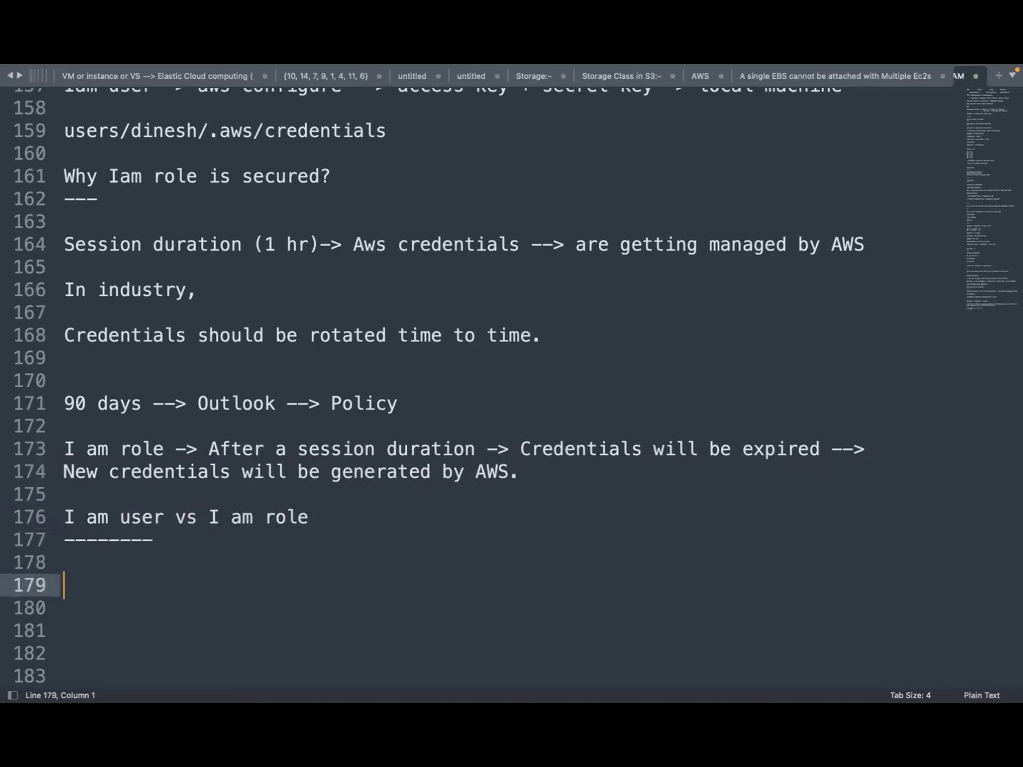
text(Sttauis)
key(BackSpace)
key(BackSpace)
key(BackSpace)
key(BackSpace)
key(BackSpace)
text(atic vs)
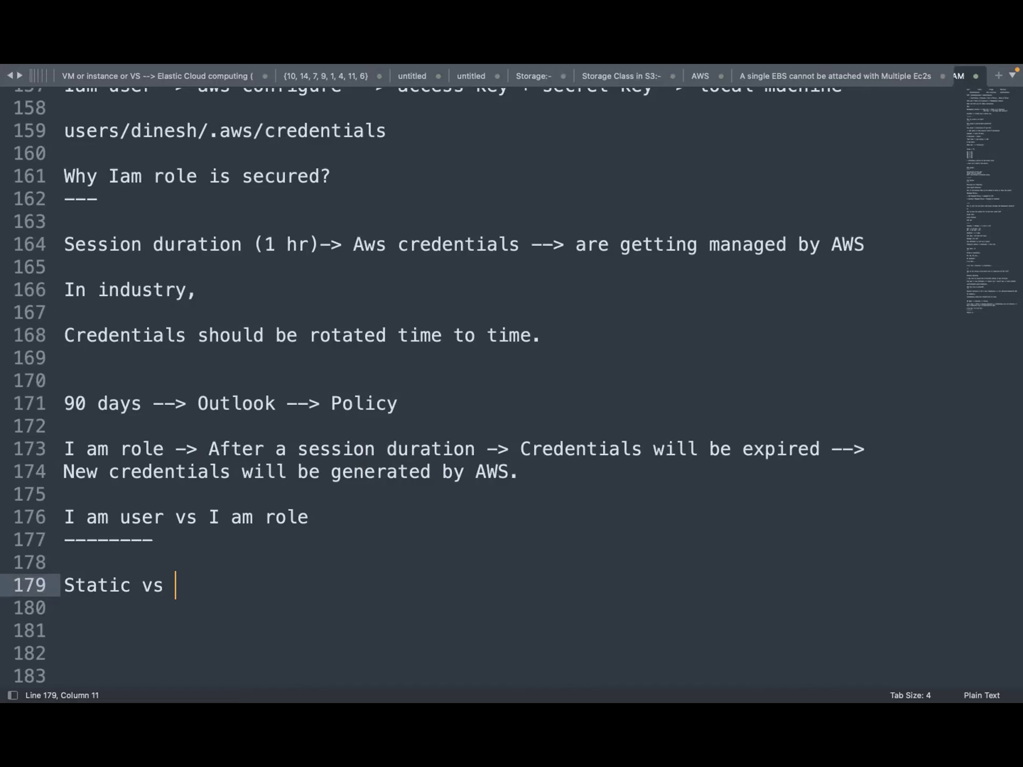
text(Dynamic)
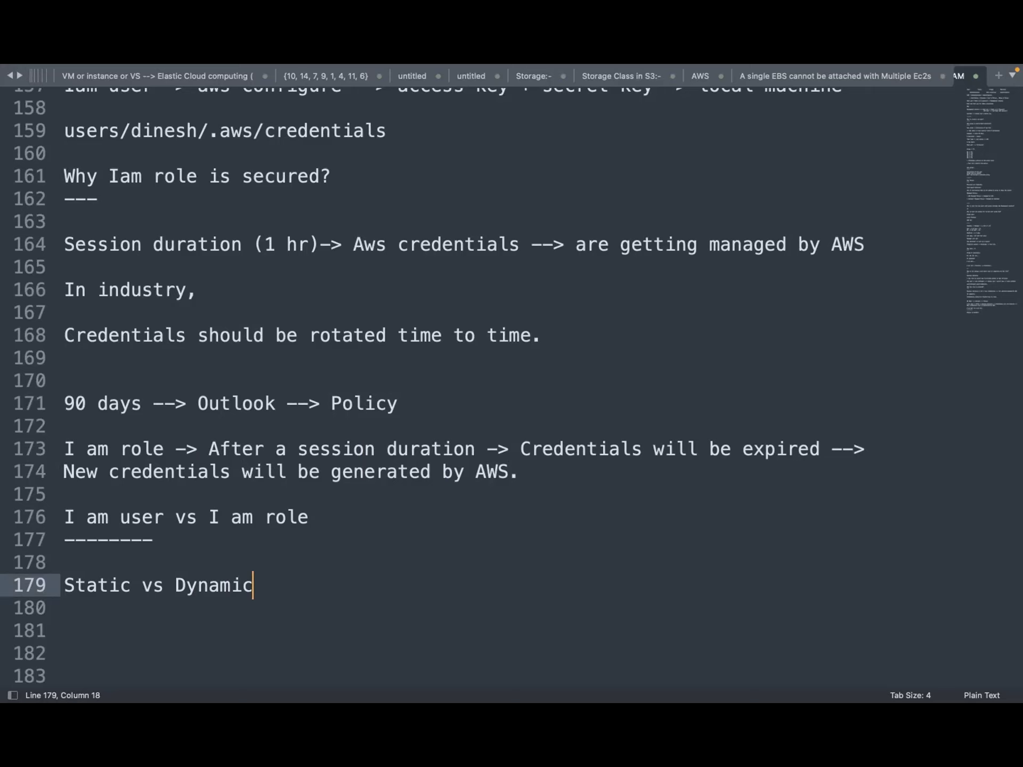
key(Return)
key(Return)
key(Return)
key(Return)
key(Return)
key(Return)
key(Return)
key(Return)
key(Return)
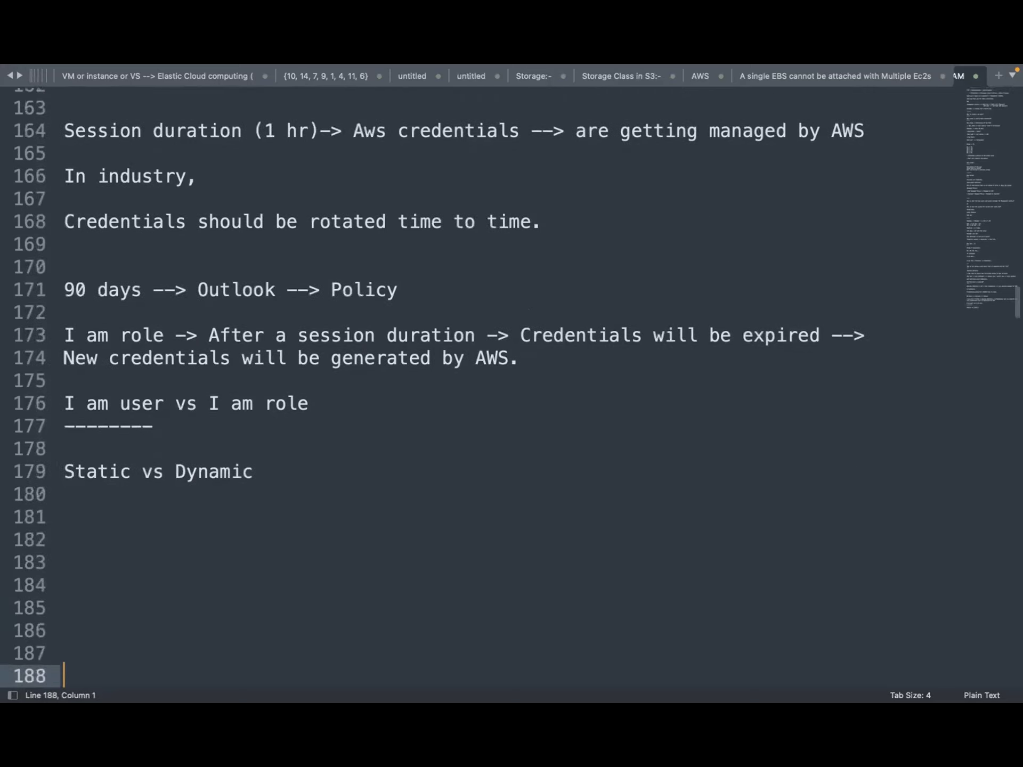
Add 'Long term vs Short term' and 'Not secured vs Secured' below, followed by blank lines
click(64, 500)
key(Down)
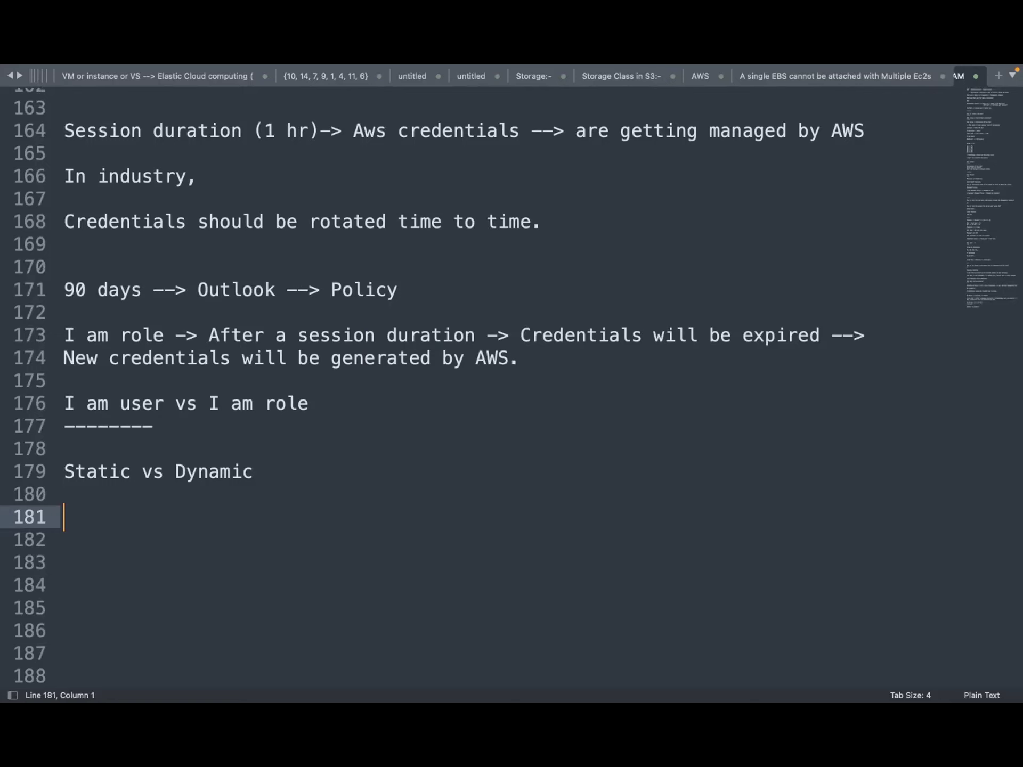
text(Long term vs )
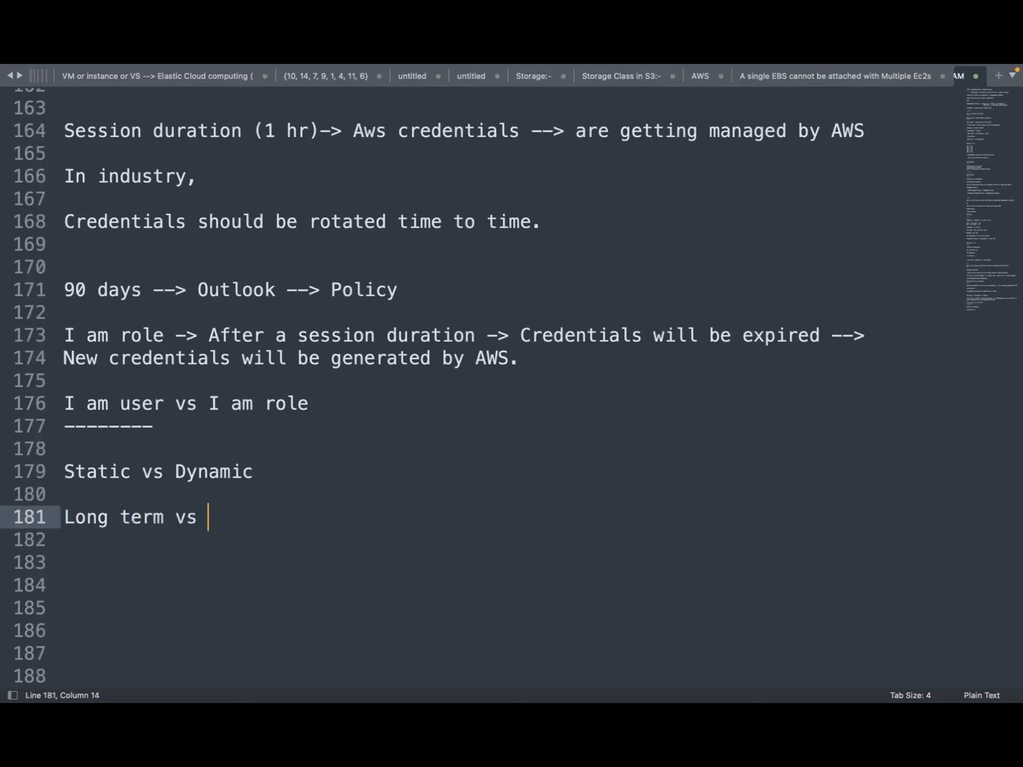
text(Short term)
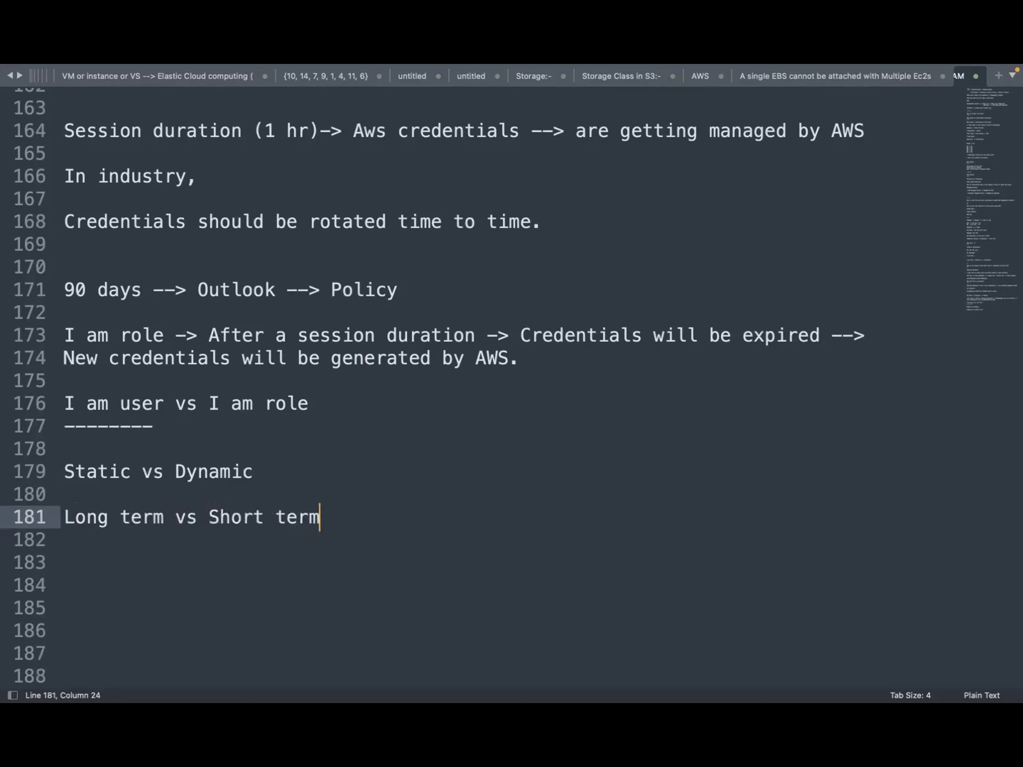
key(Return)
key(Return)
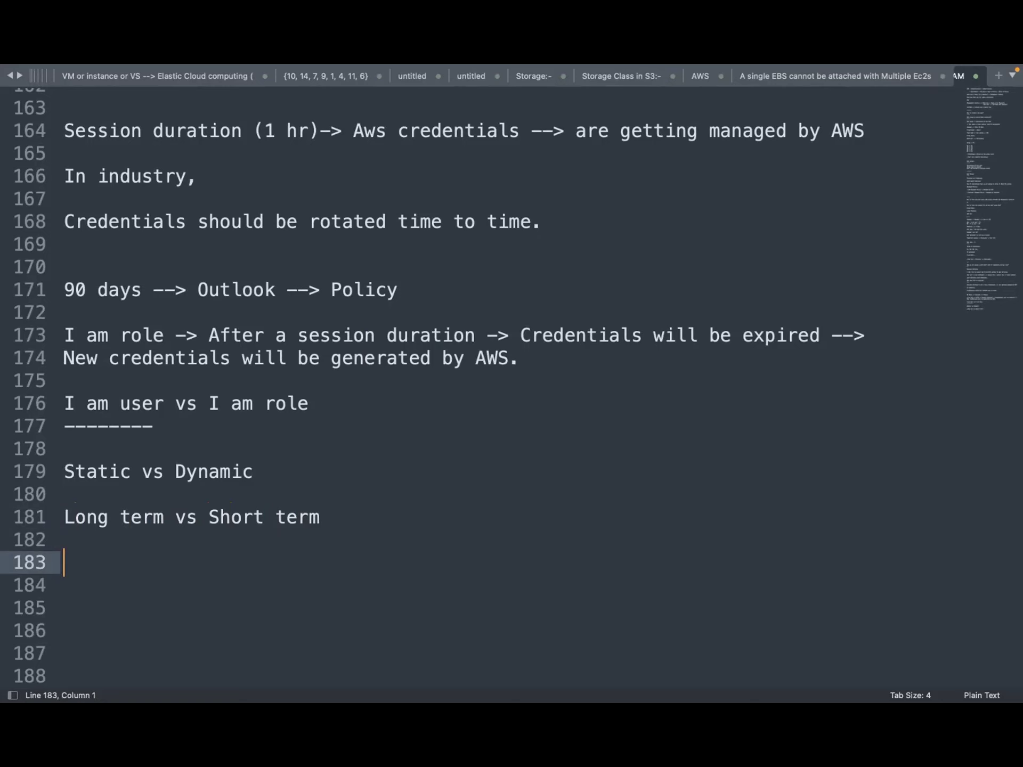
text(Not secur)
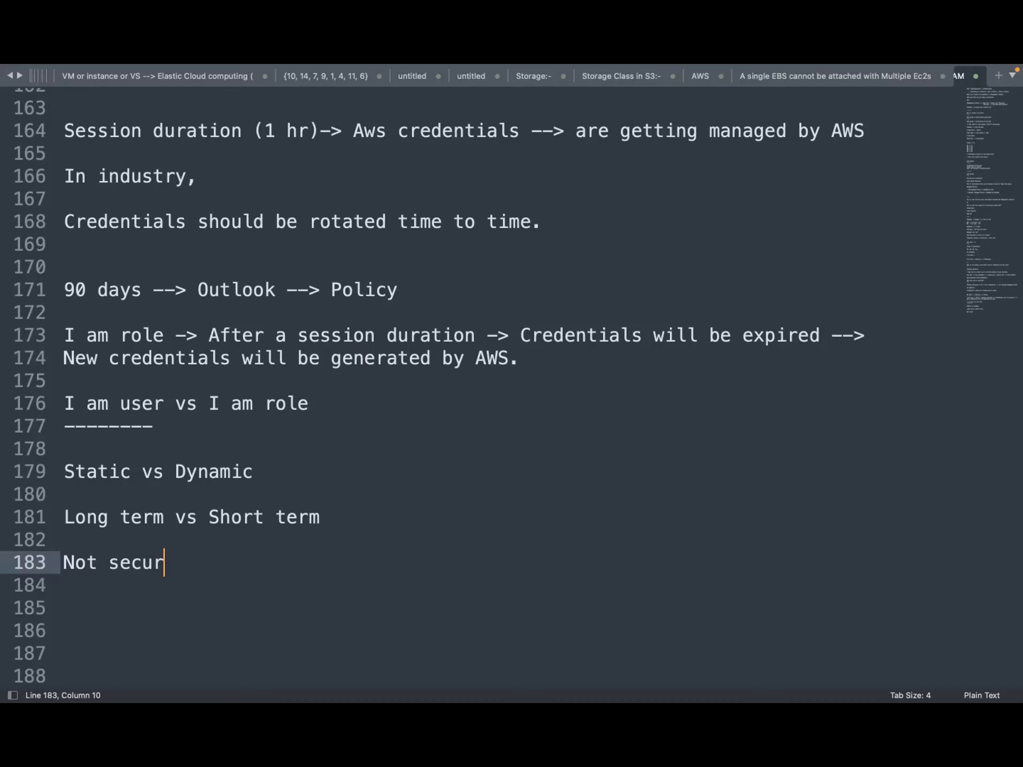
text(ed )
text(vs )
text(I a)
key(BackSpace)
key(BackSpace)
key(BackSpace)
key(BackSpace)
text(Secured)
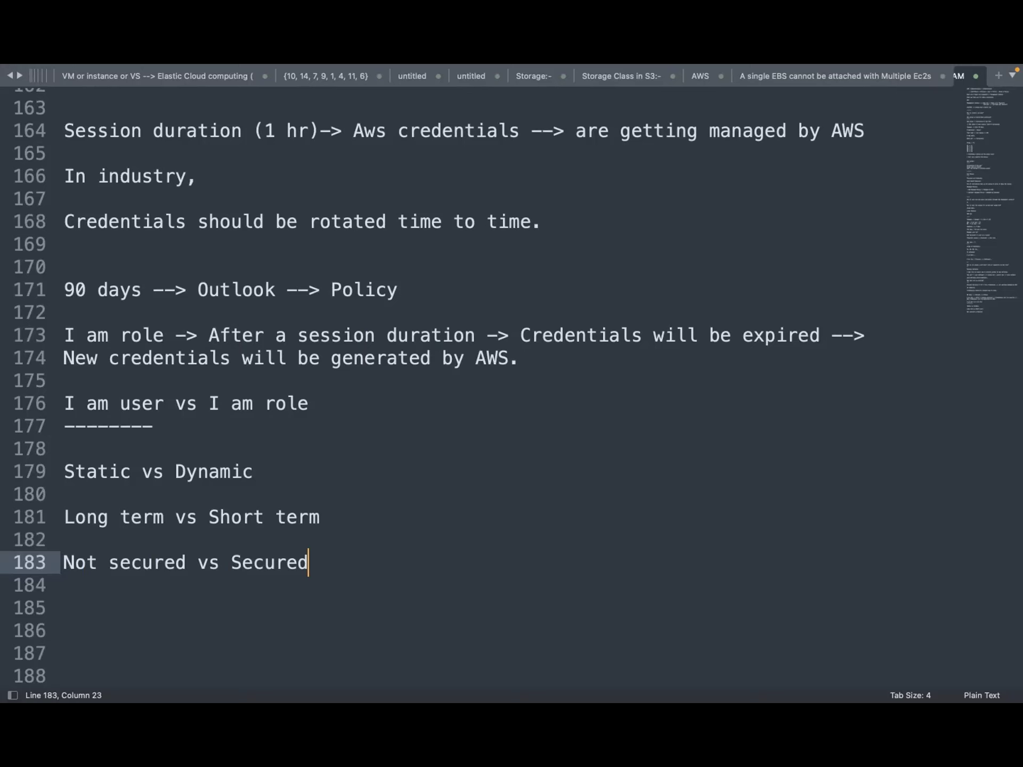
key(Return)
key(Return)
key(Return)
key(Return)
key(Return)
key(Return)
key(Return)
key(Return)
key(Return)
key(Return)
key(Return)
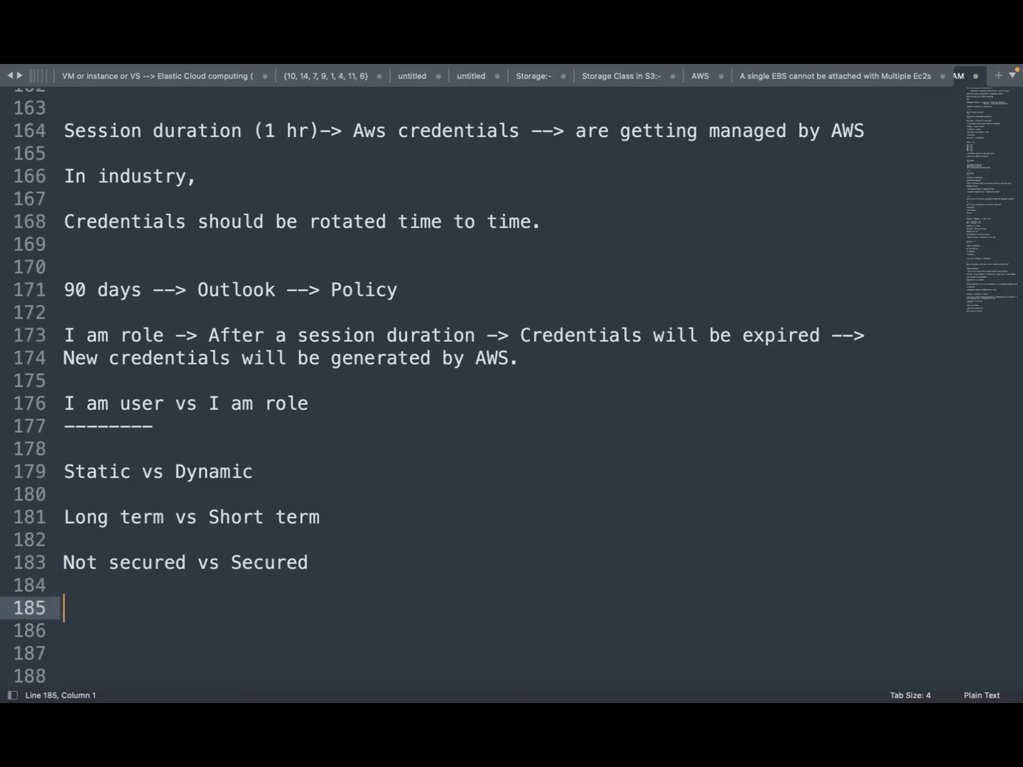
key(Return)
key(Return)
key(Return)
key(Return)
key(Return)
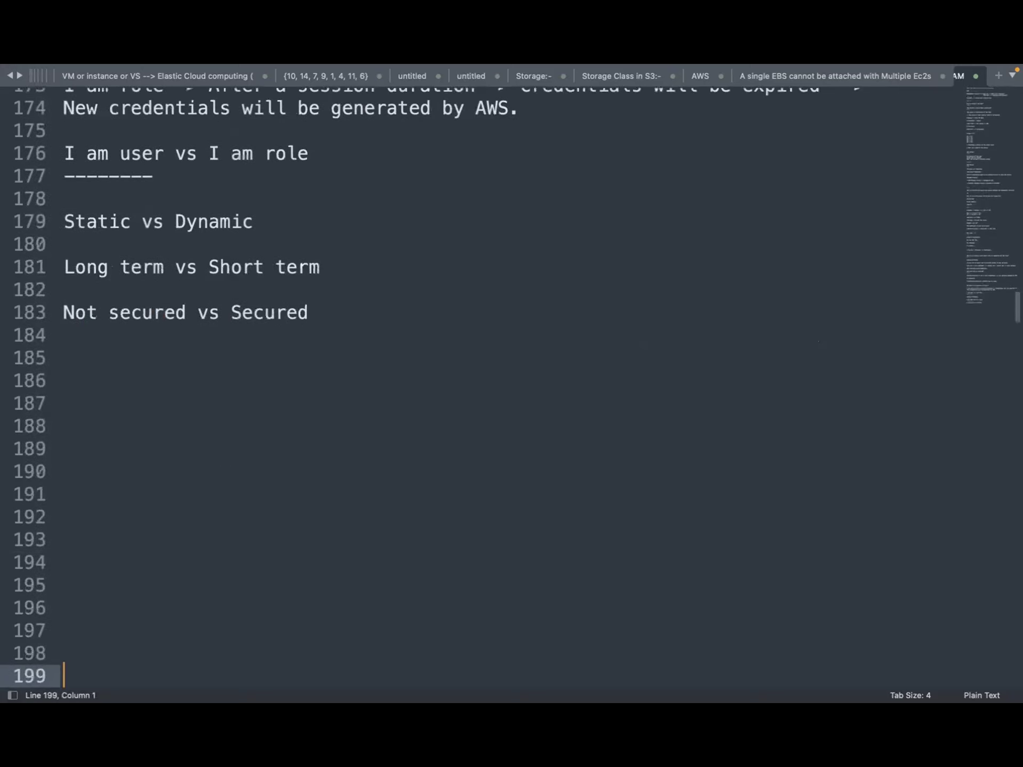
Put a '-----' separator on line 185 and write 'An aws service -> Ec2 wants to interact with s3 service' on line 187
click(66, 346)
text(-----)
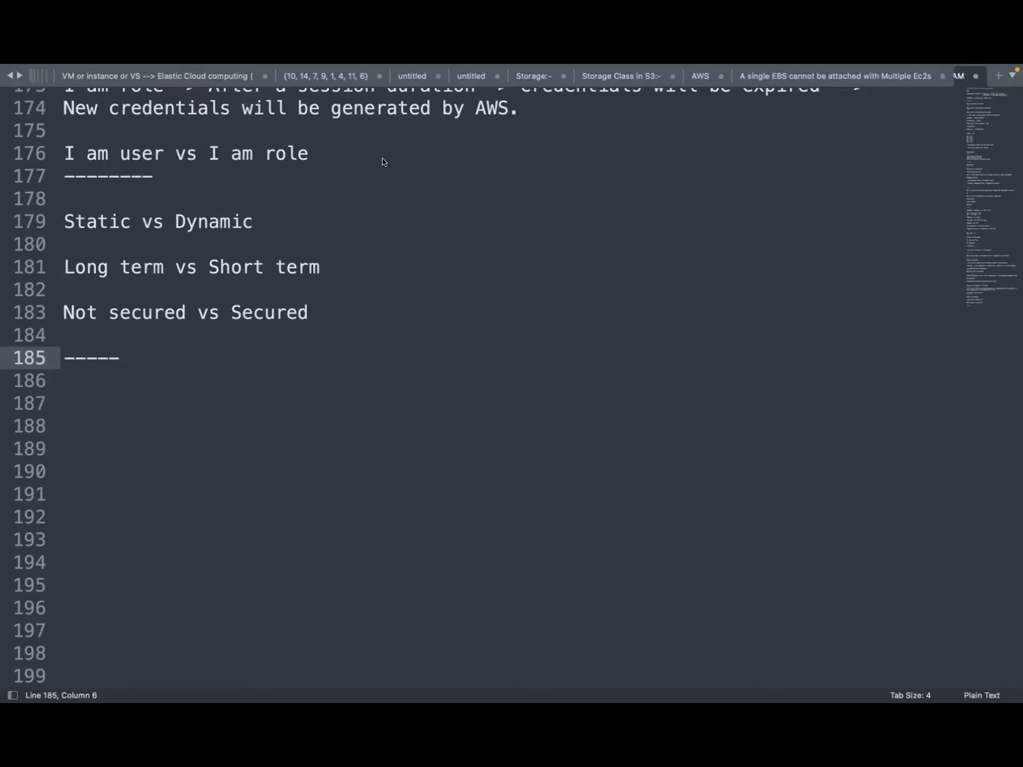
click(94, 393)
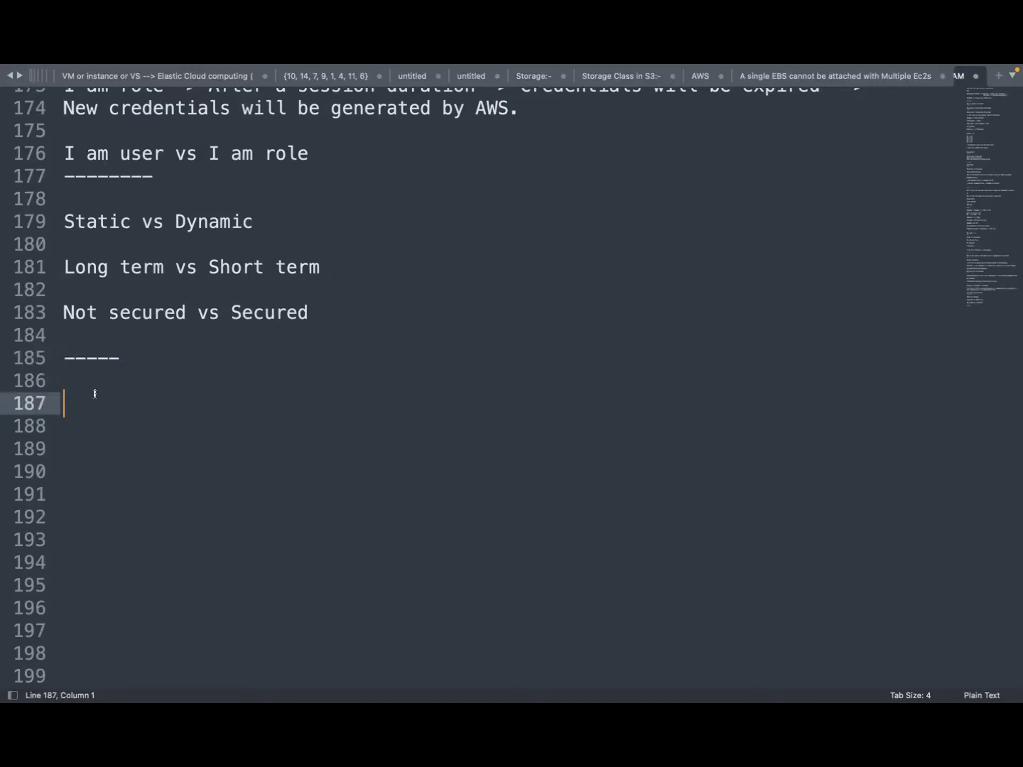
text(An w)
key(BackSpace)
key(BackSpace)
text(aws S)
key(BackSpace)
text(serv)
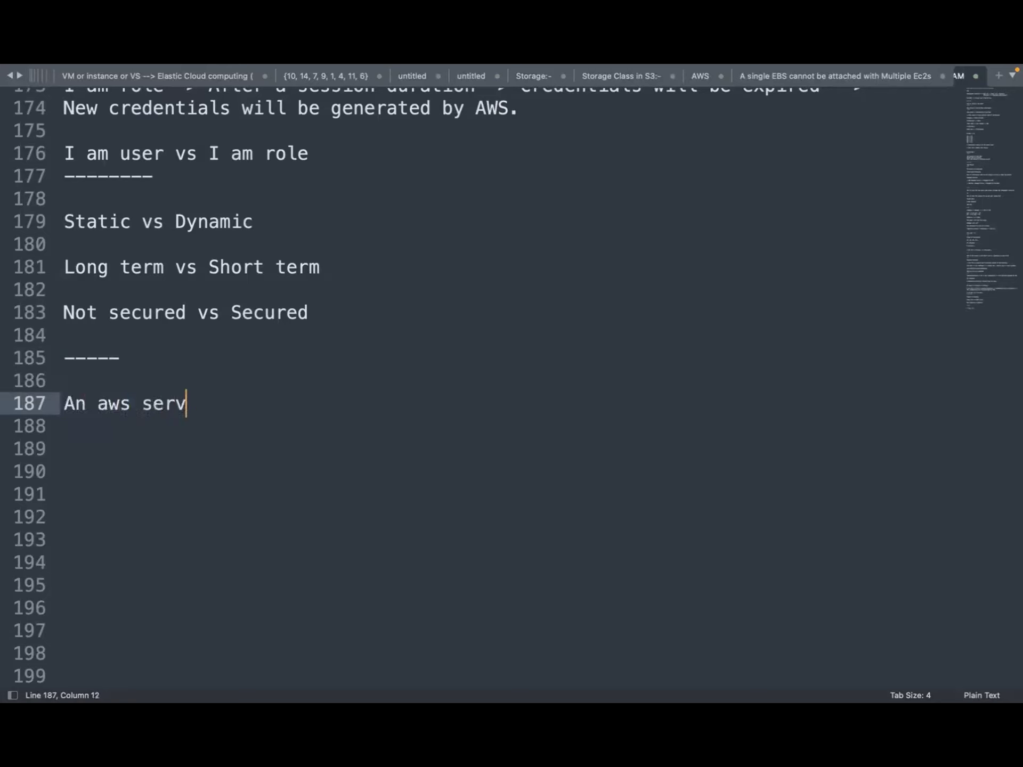
text(ice -> Ec2 want)
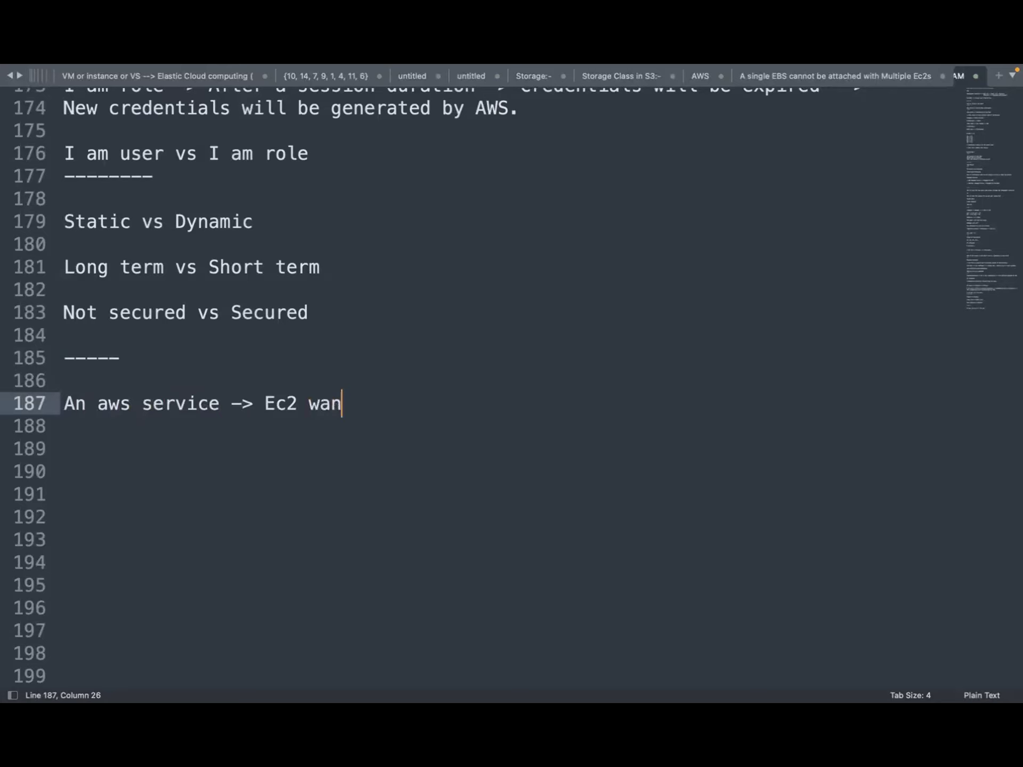
text(ts to intera)
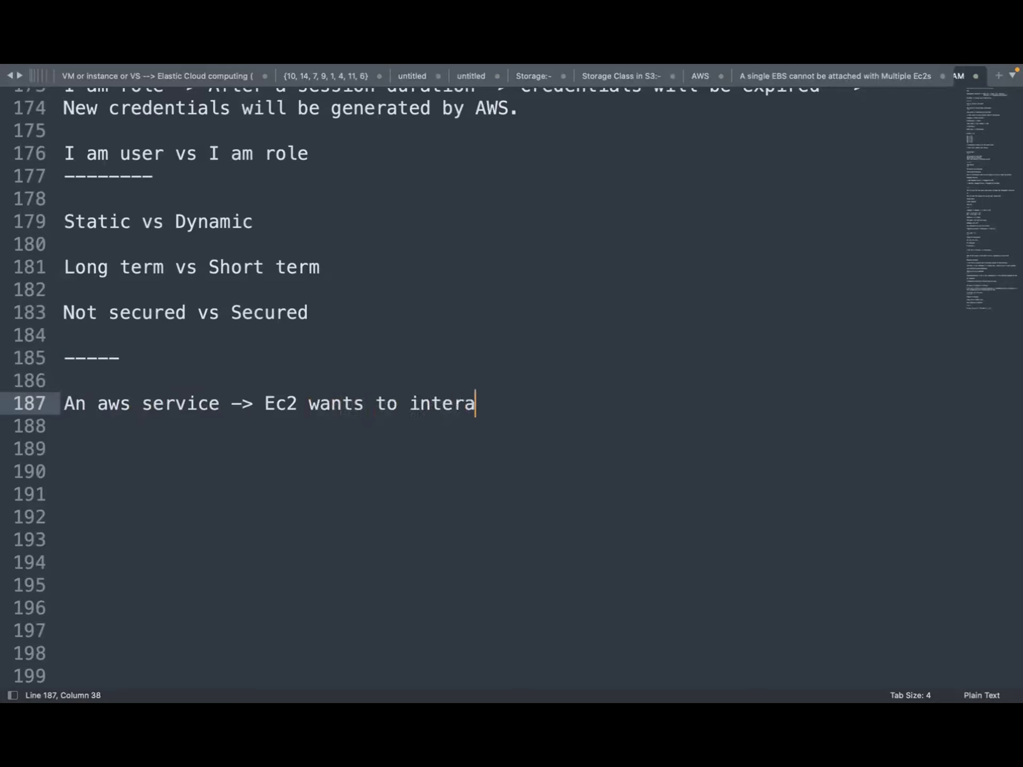
text(ct with s3 ser)
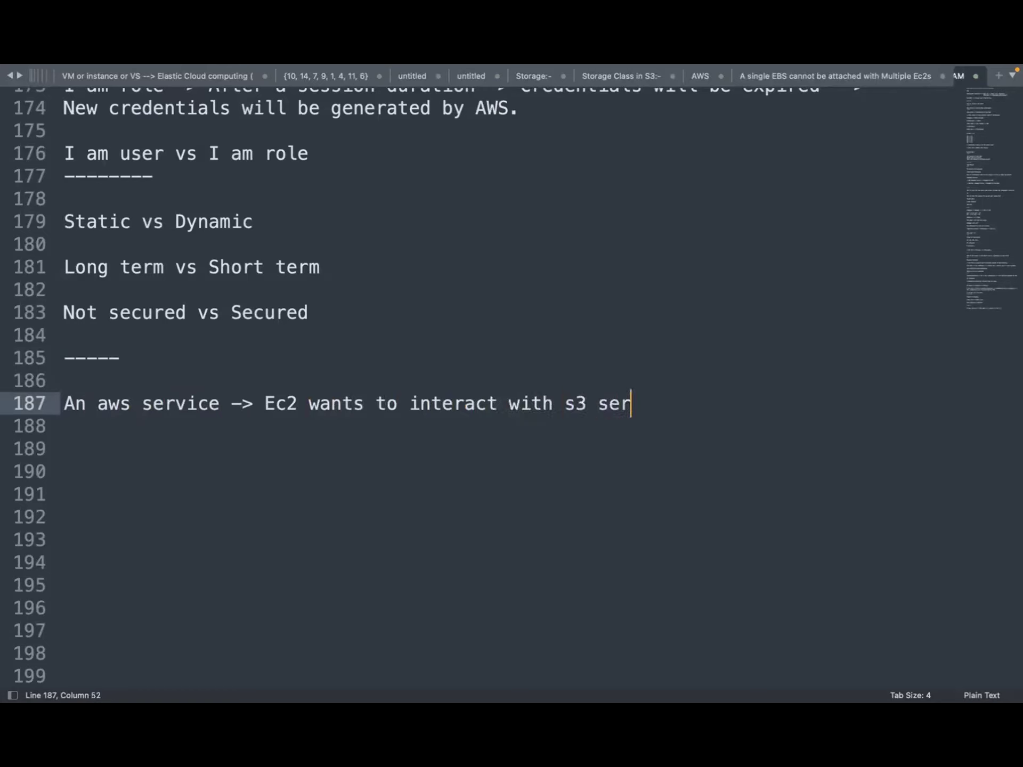
text(vice)
Add 'I am user vs I am role' on line 189 and select 'Ec2 wants' on line 187
key(Return)
key(Return)
text(I am u)
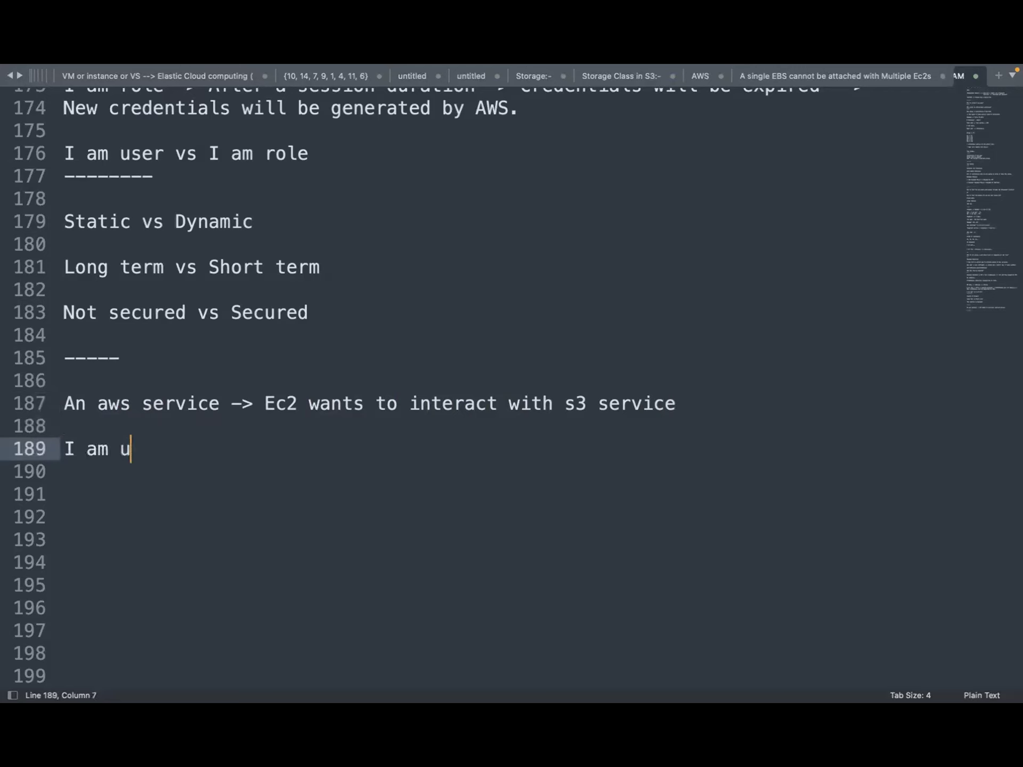
text(ser  vs I am role)
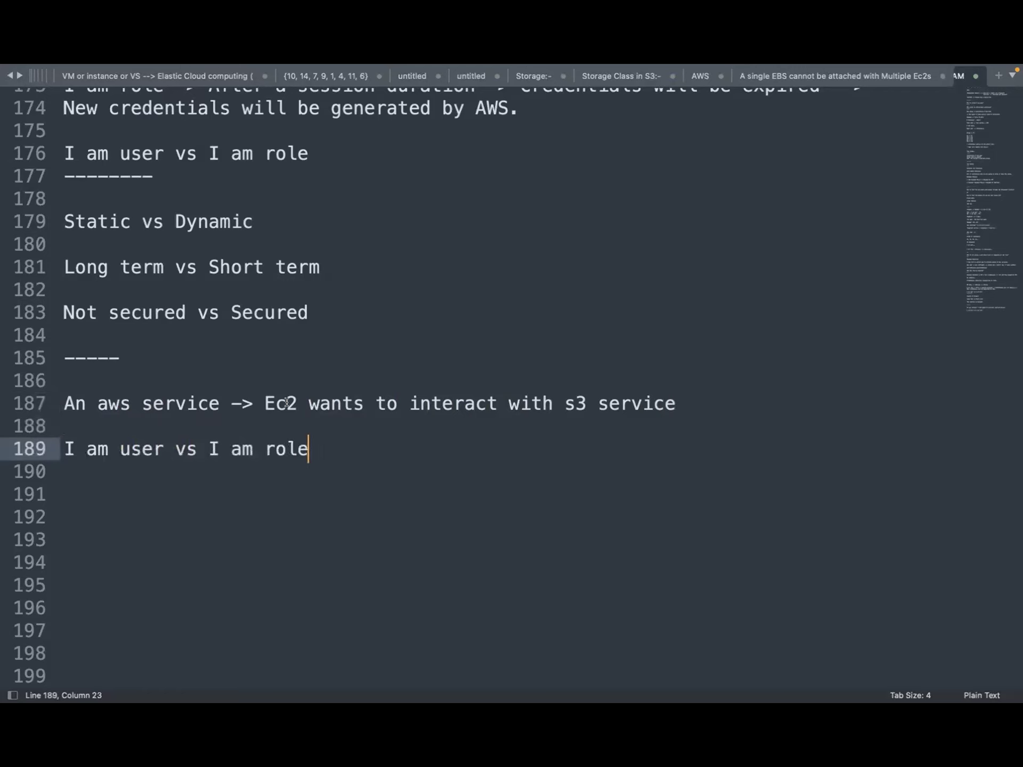
drag(266, 404, 360, 403)
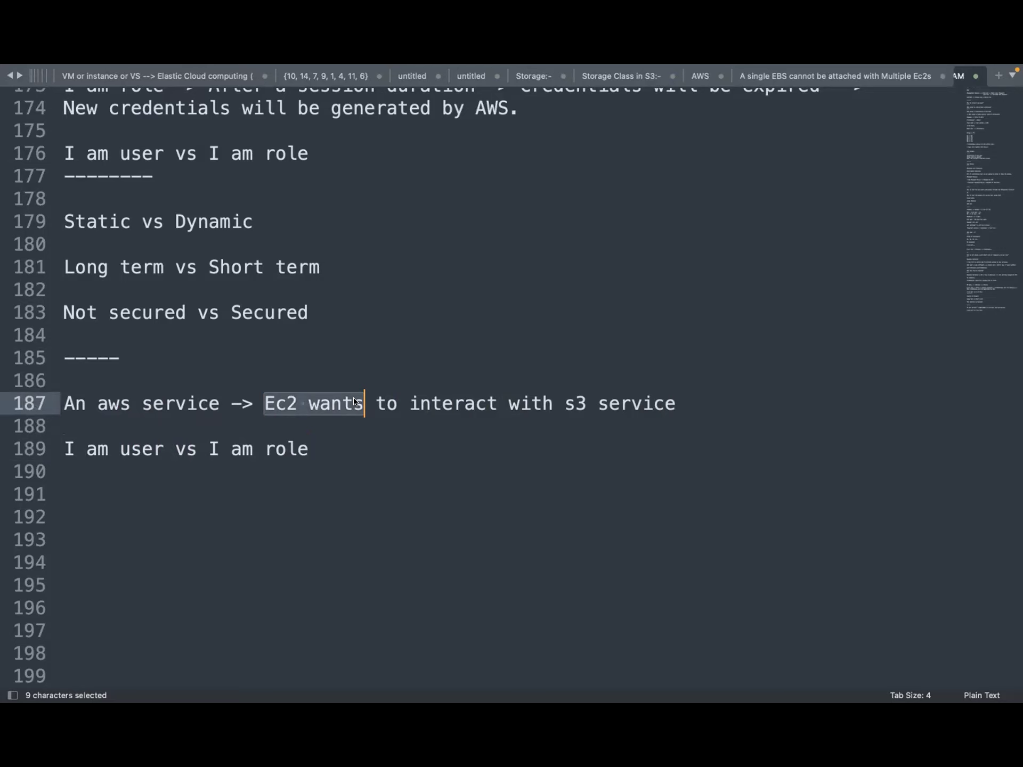
Below line 189, add a 'Demo' heading listing '1. launch Ec2', '2. Connect Ec2', and a third step, 'list all s3 buckets'
click(373, 448)
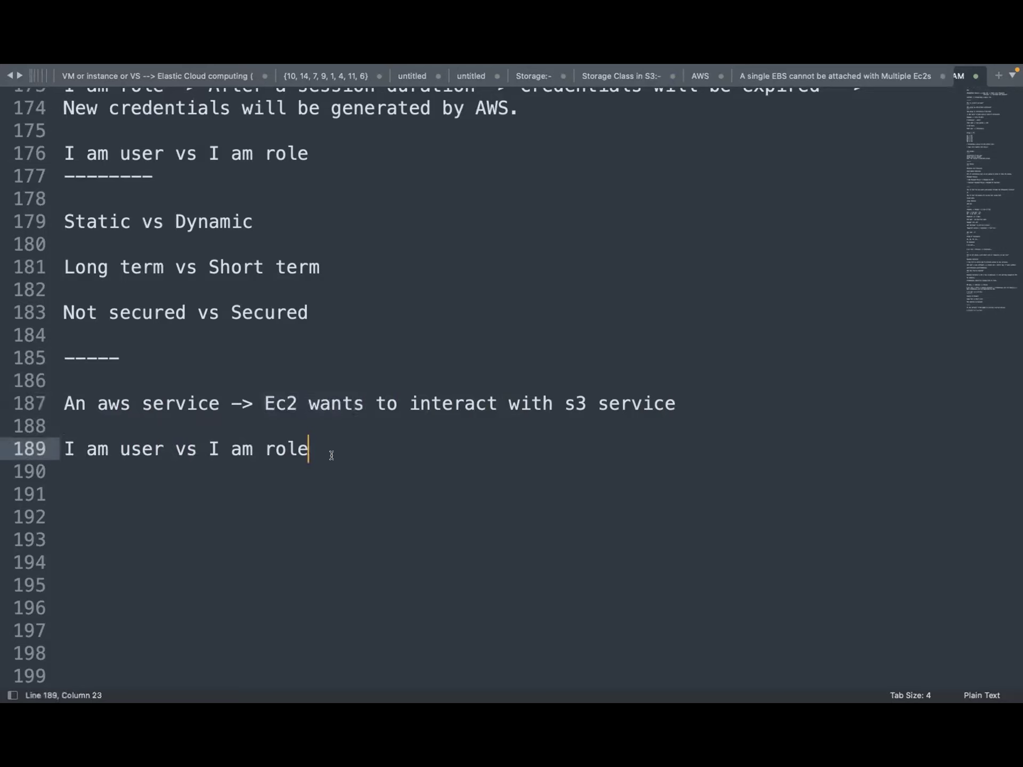
key(Return)
key(Return)
text(Demo)
key(Return)
key(Return)
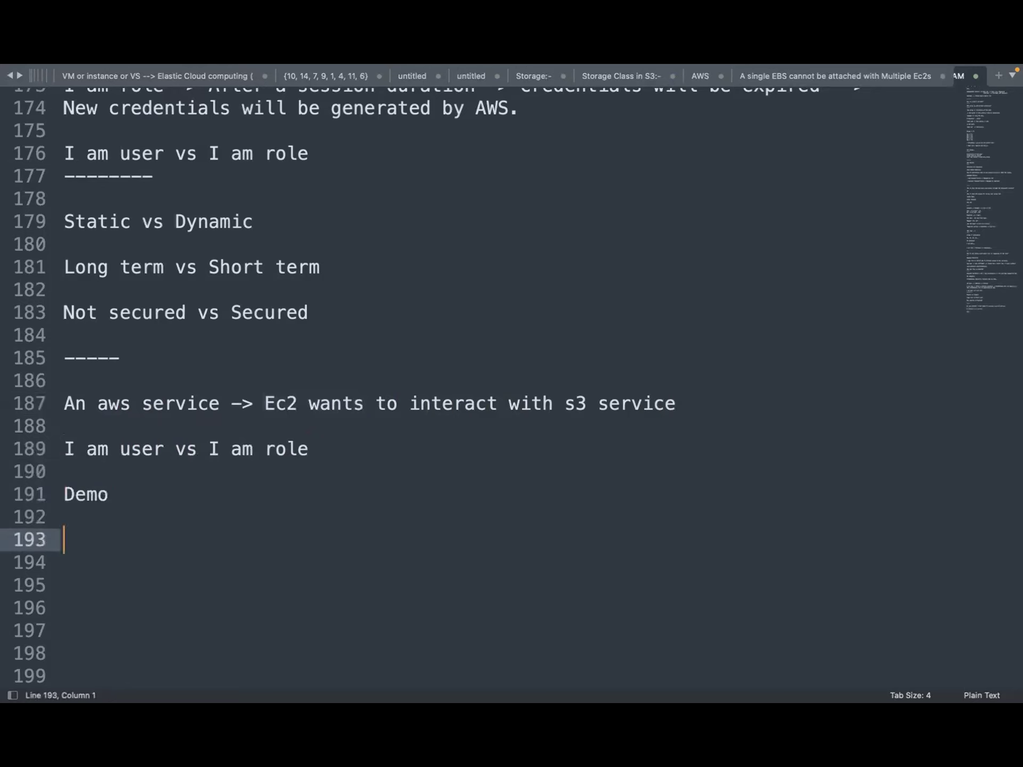
text(1. launch Ec2)
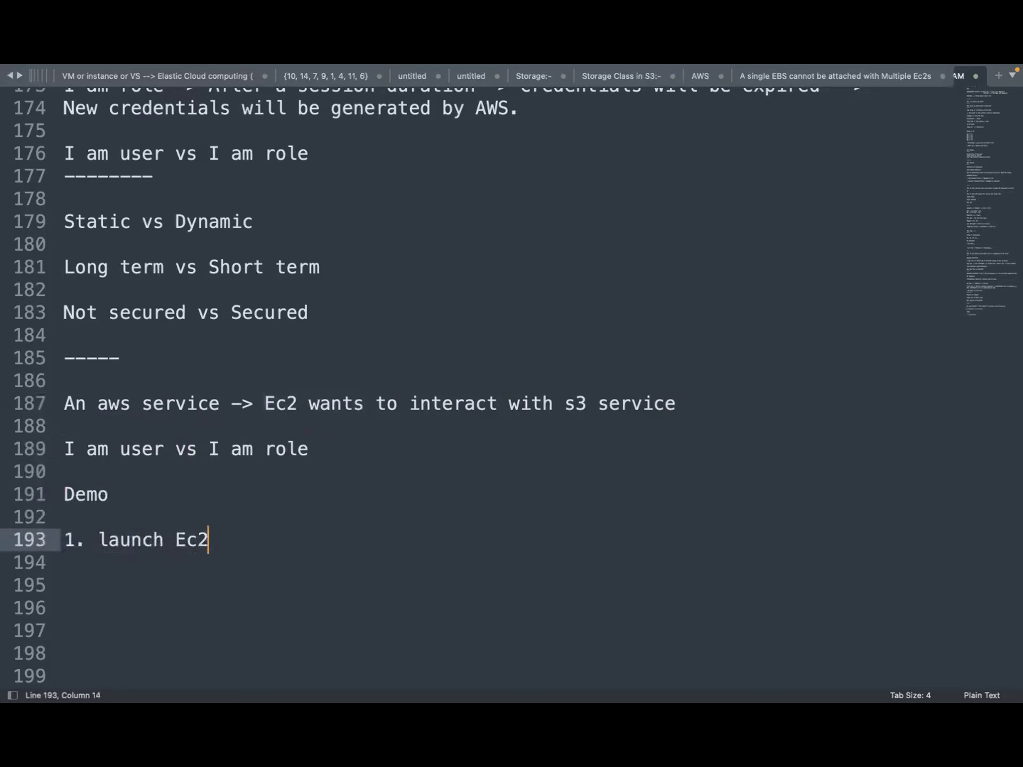
key(Return)
text(2. C)
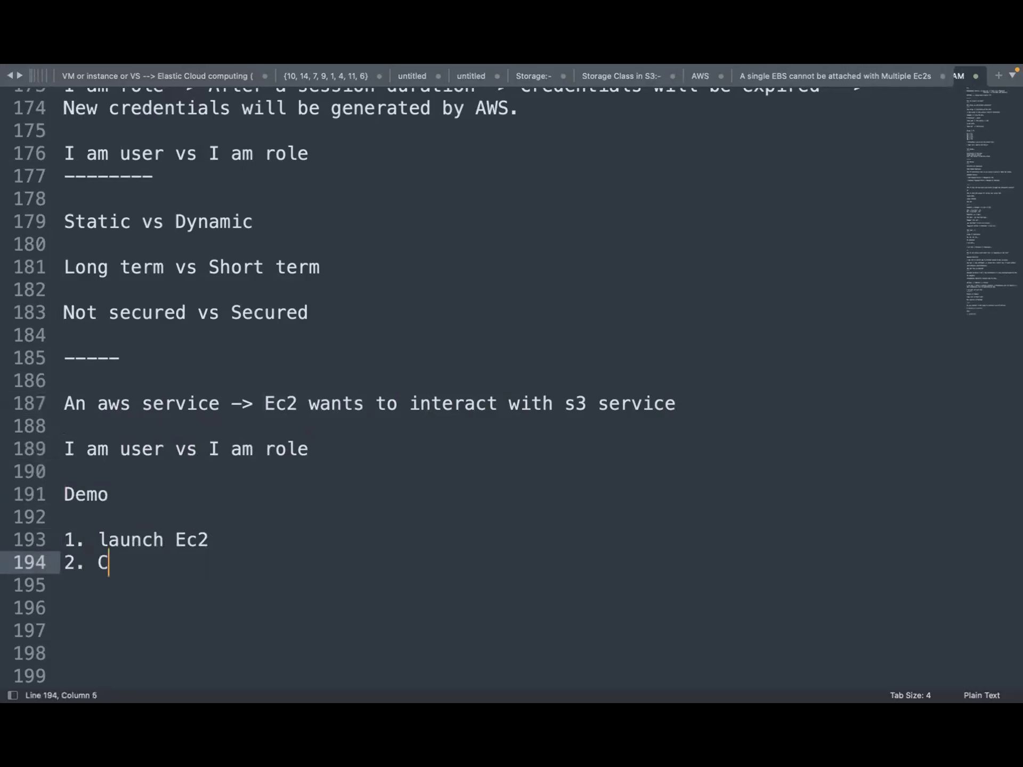
text(onnect Ec2)
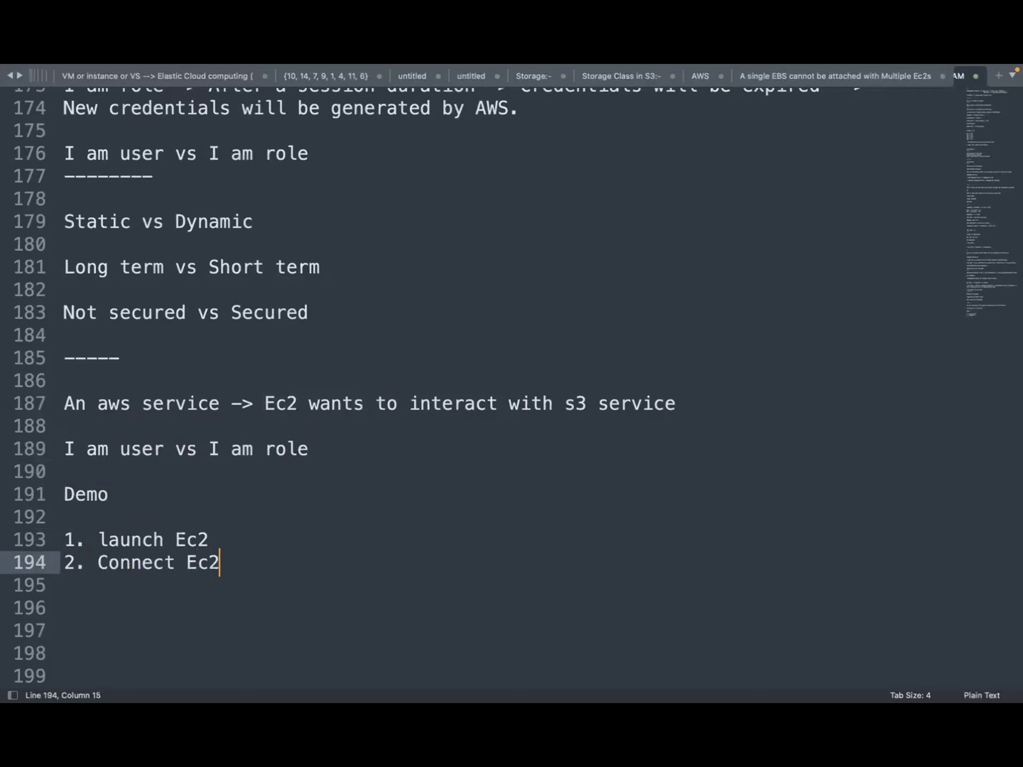
key(Return)
text(2)
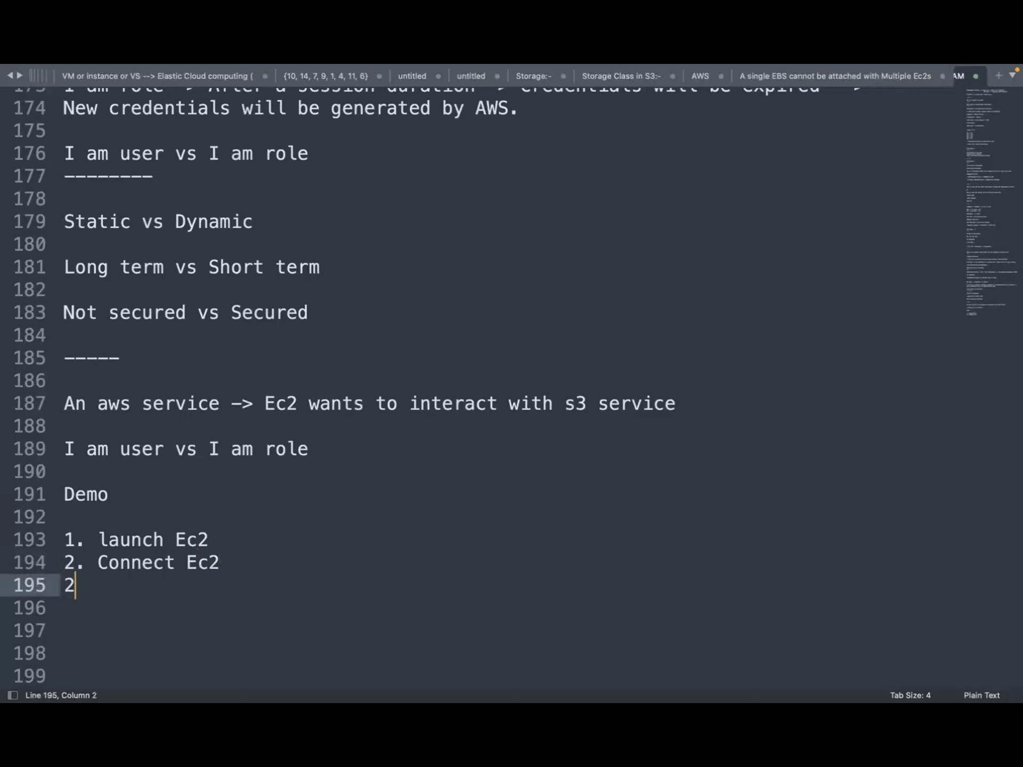
text(. list all s3 by)
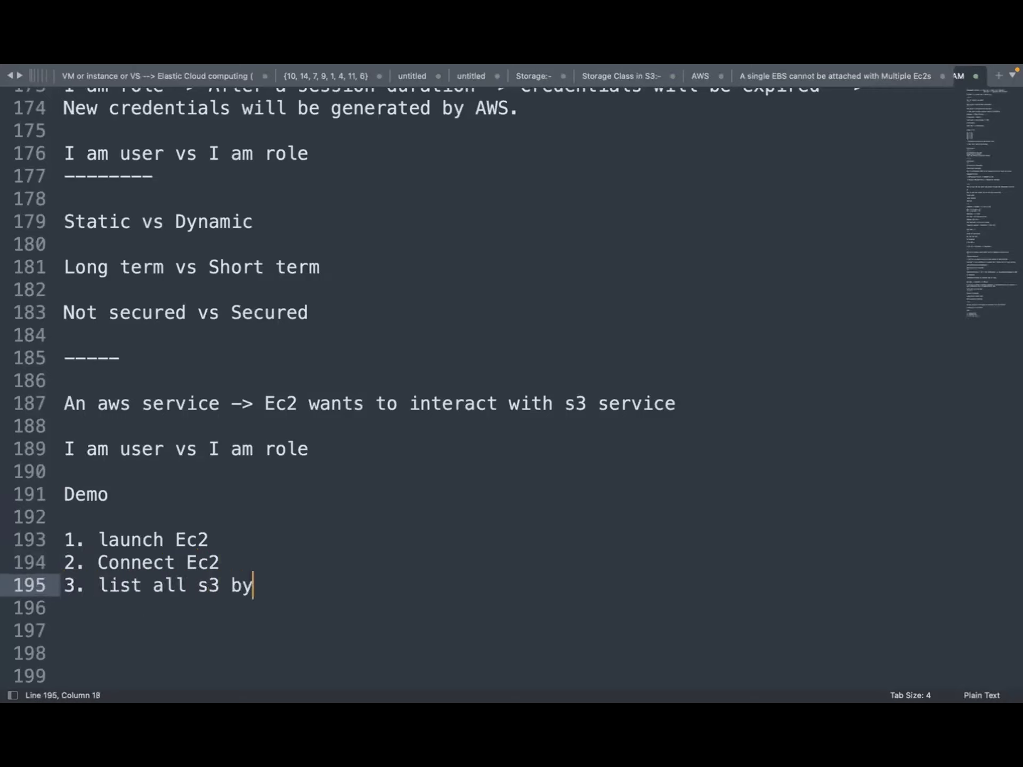
key(BackSpace)
text(uckets)
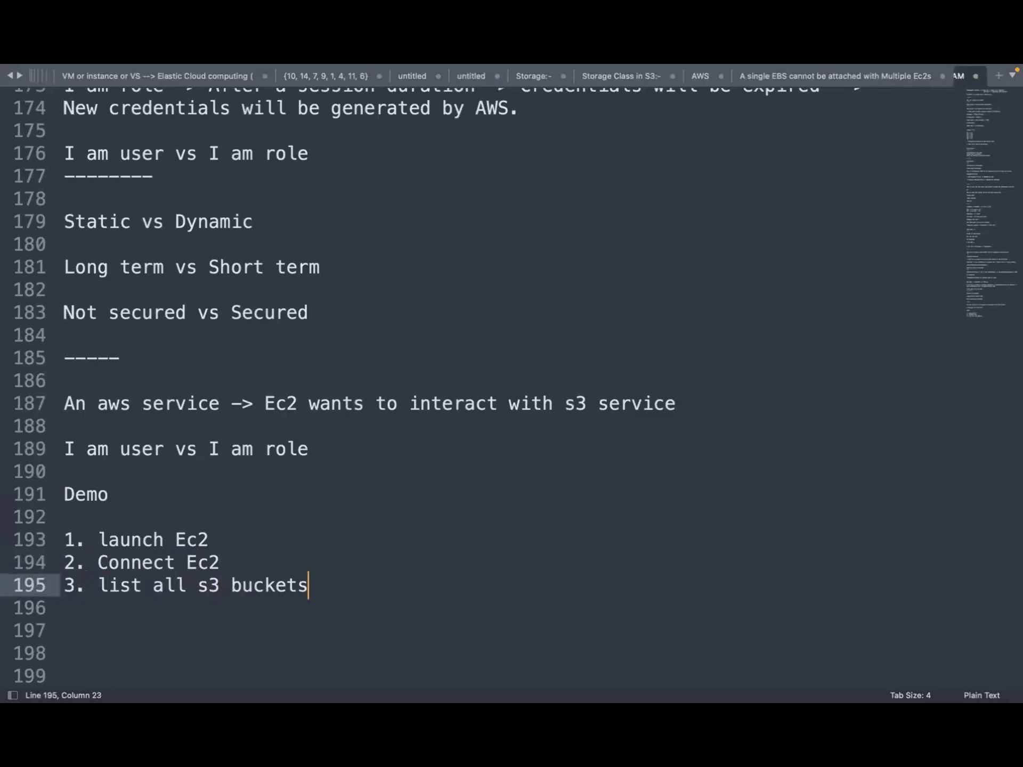
key(Return)
key(Return)
key(Return)
key(Return)
key(Return)
key(Return)
key(Return)
key(Return)
key(Return)
key(Return)
key(Return)
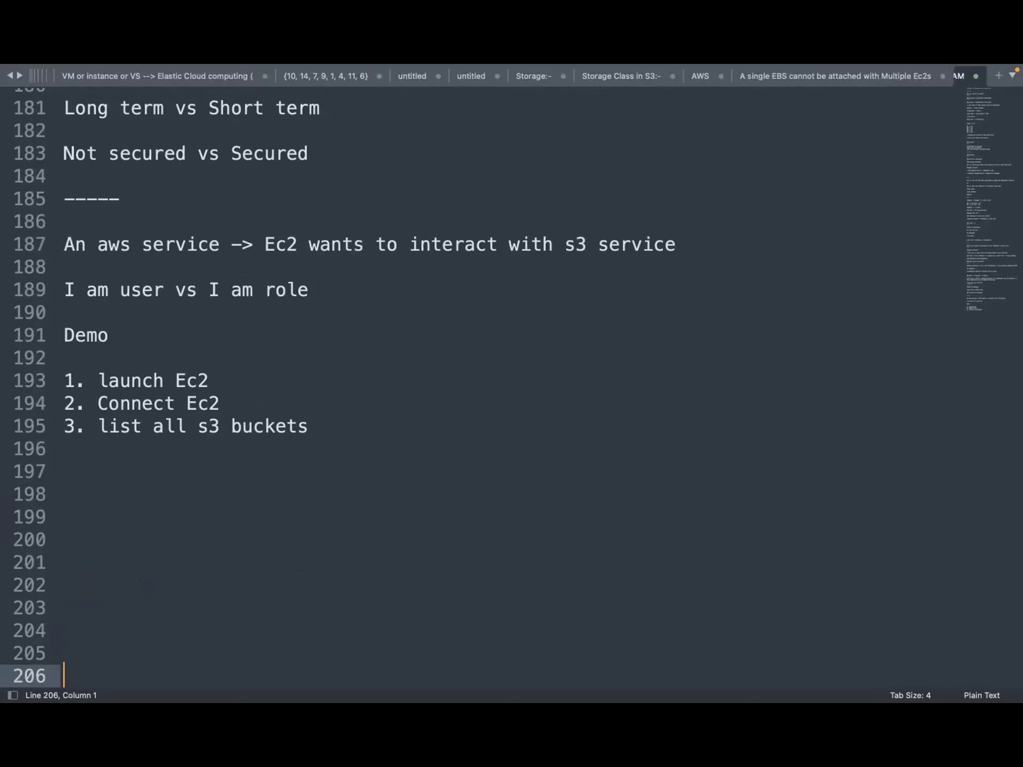
Bring the Sublime Text notes window back to the front
mouse_move(714, 700)
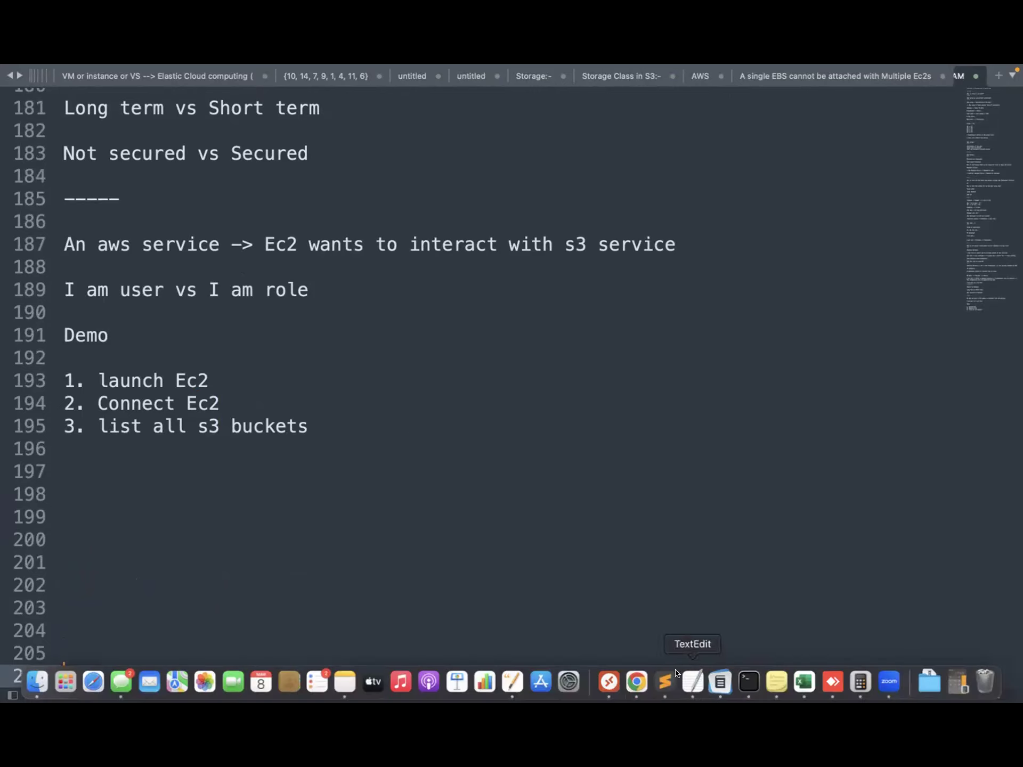
click(664, 681)
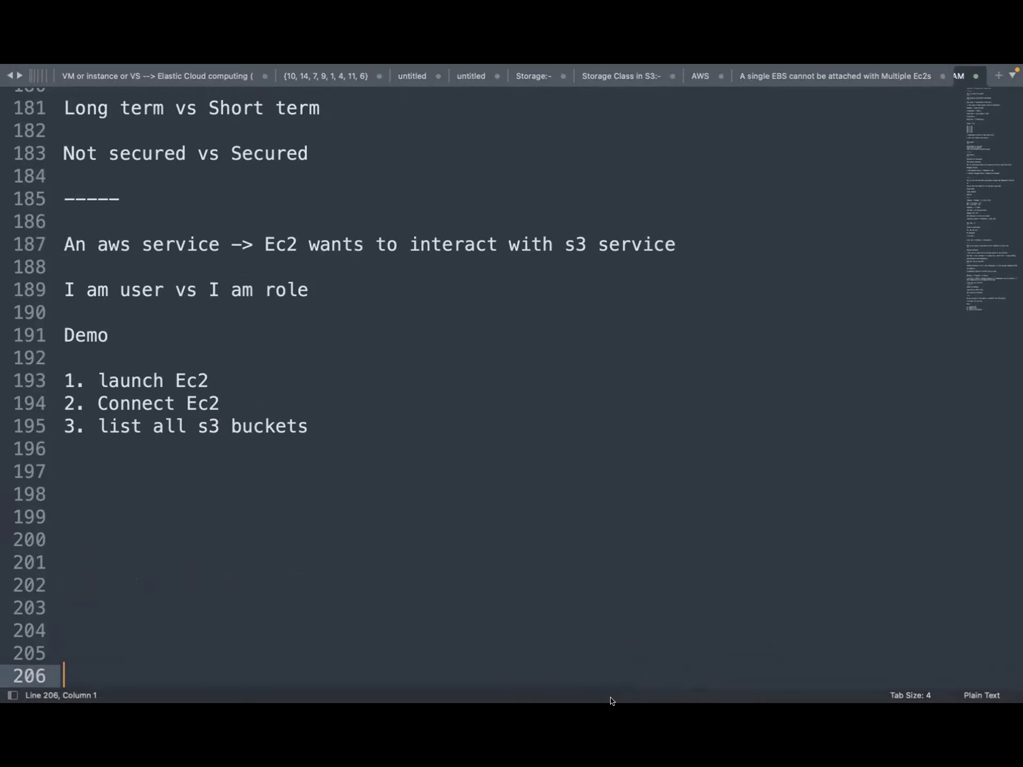
mouse_move(629, 701)
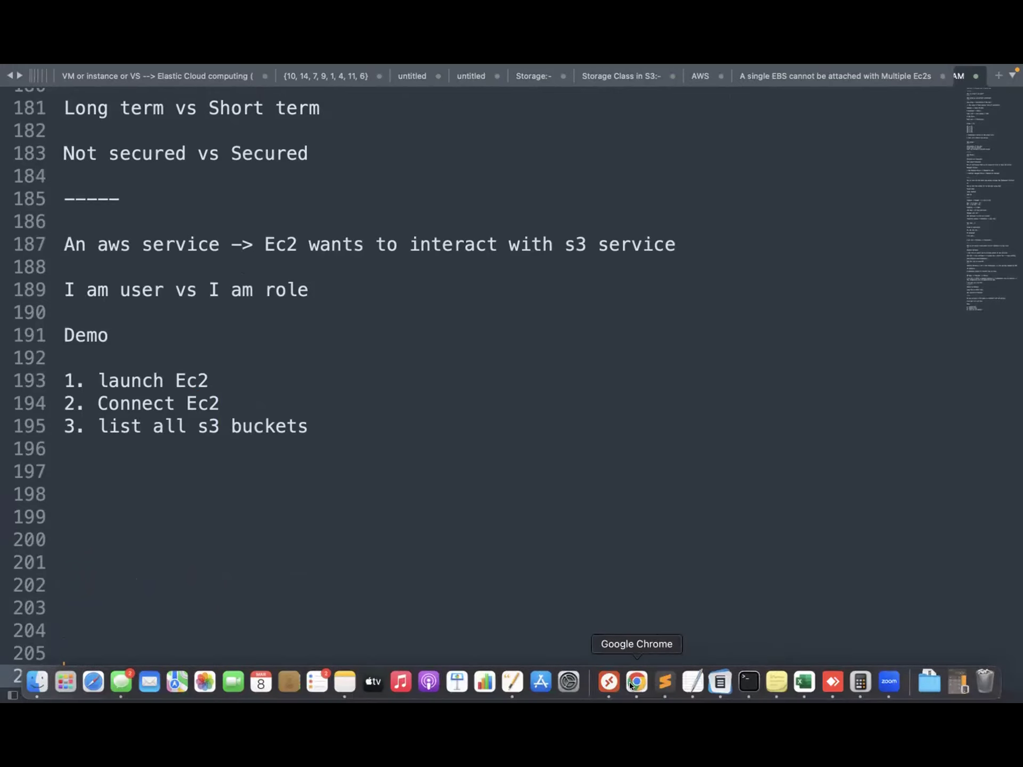
Switch to the browser and open the EC2 console by searching 'Ec2'
click(628, 682)
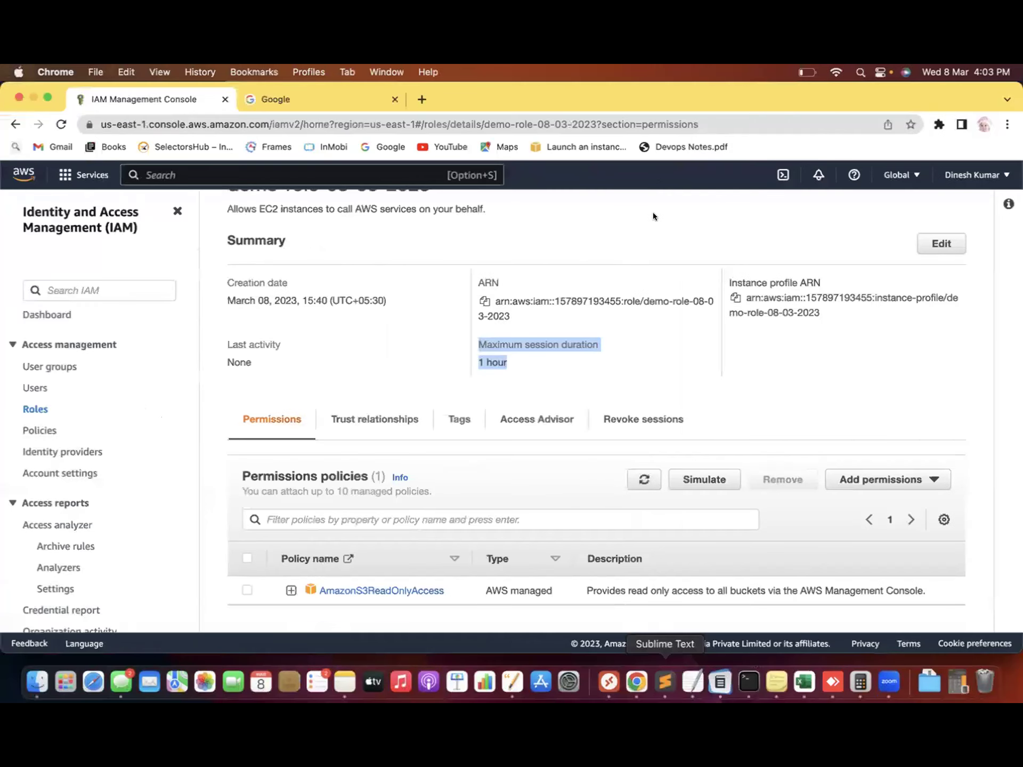
scroll(678, 212, up, 3)
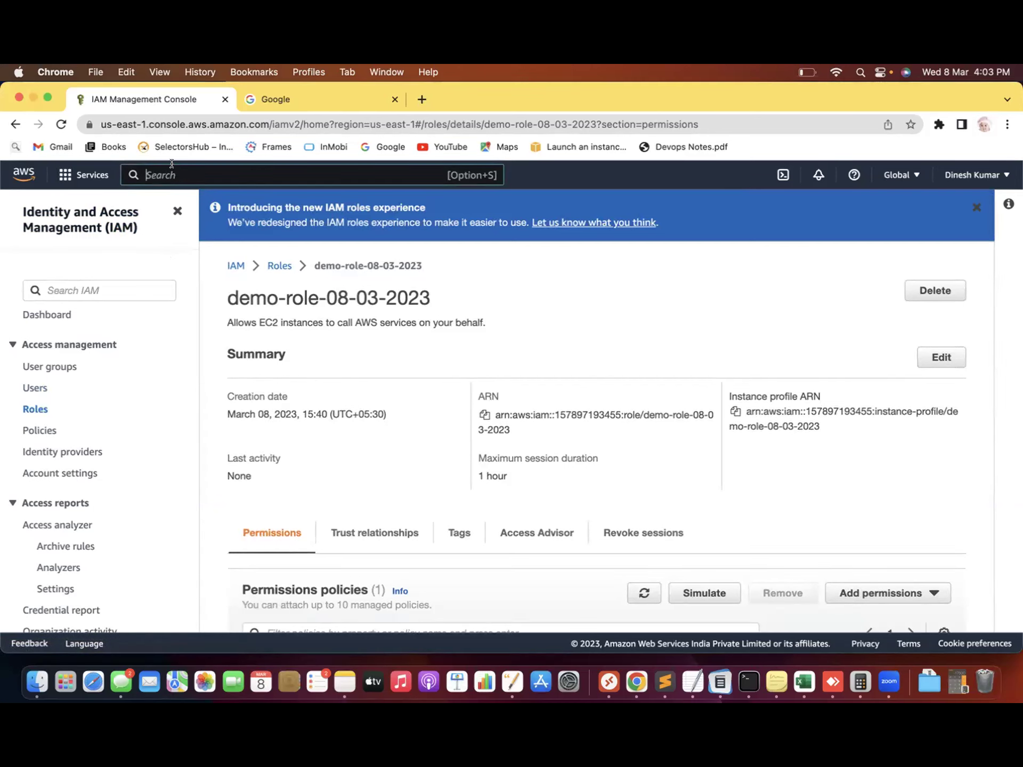
text(Ec2)
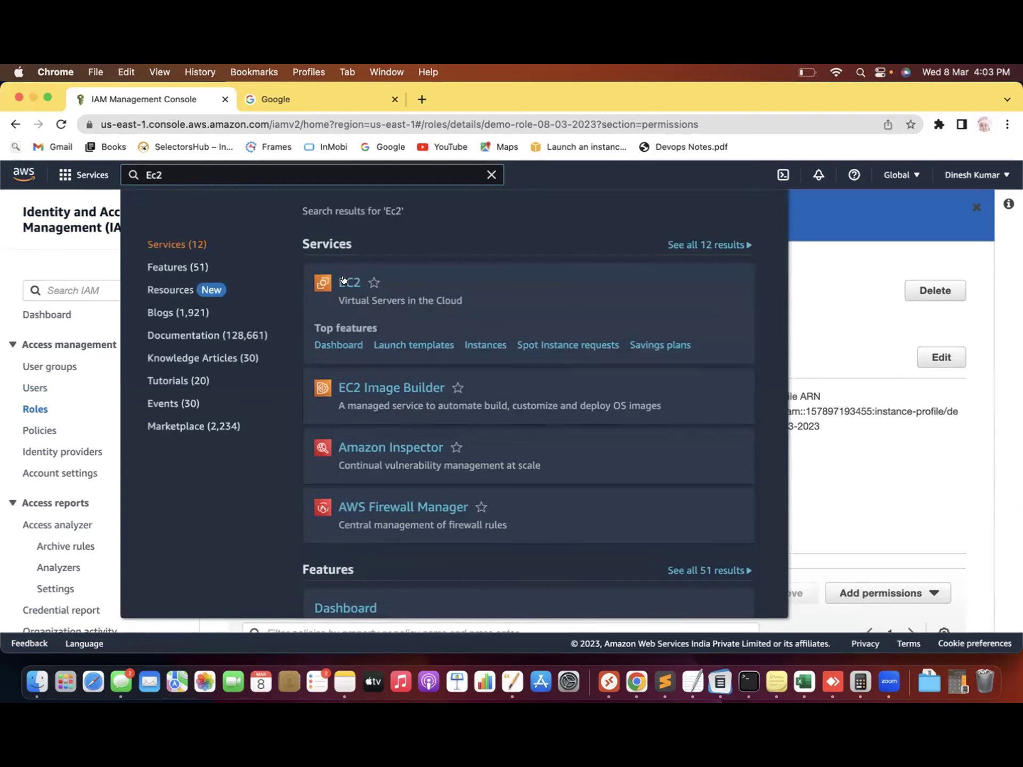
click(343, 281)
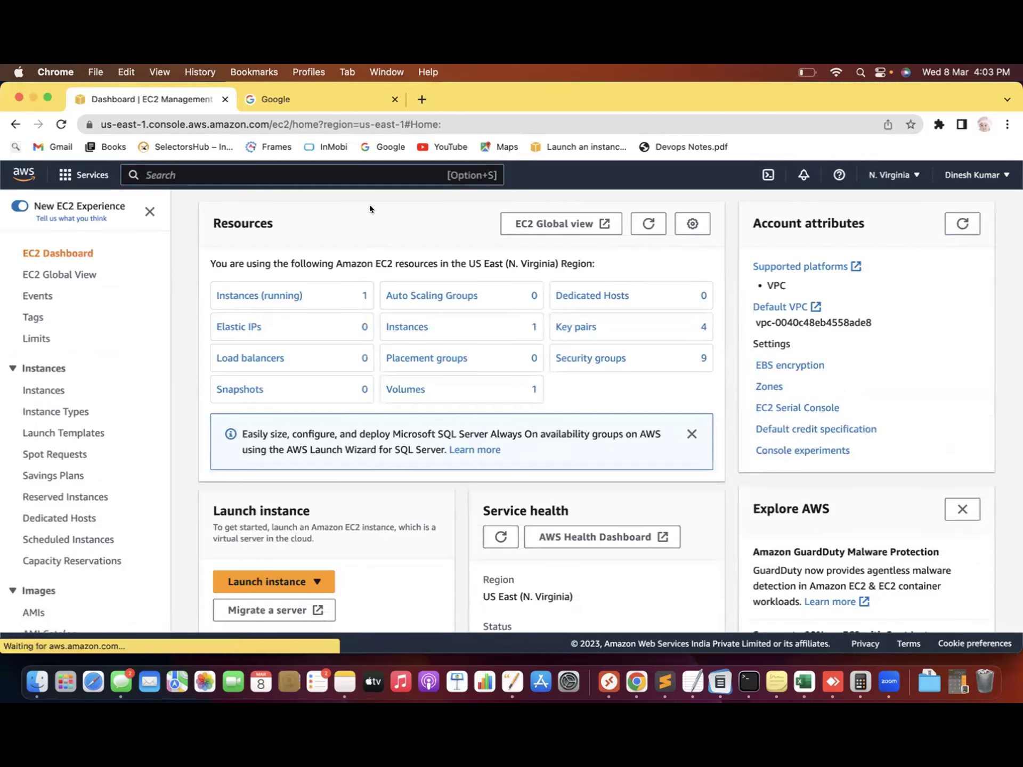
Show the running instances and select the Ec2demo instance
scroll(369, 205, down, 3)
scroll(370, 204, up, 3)
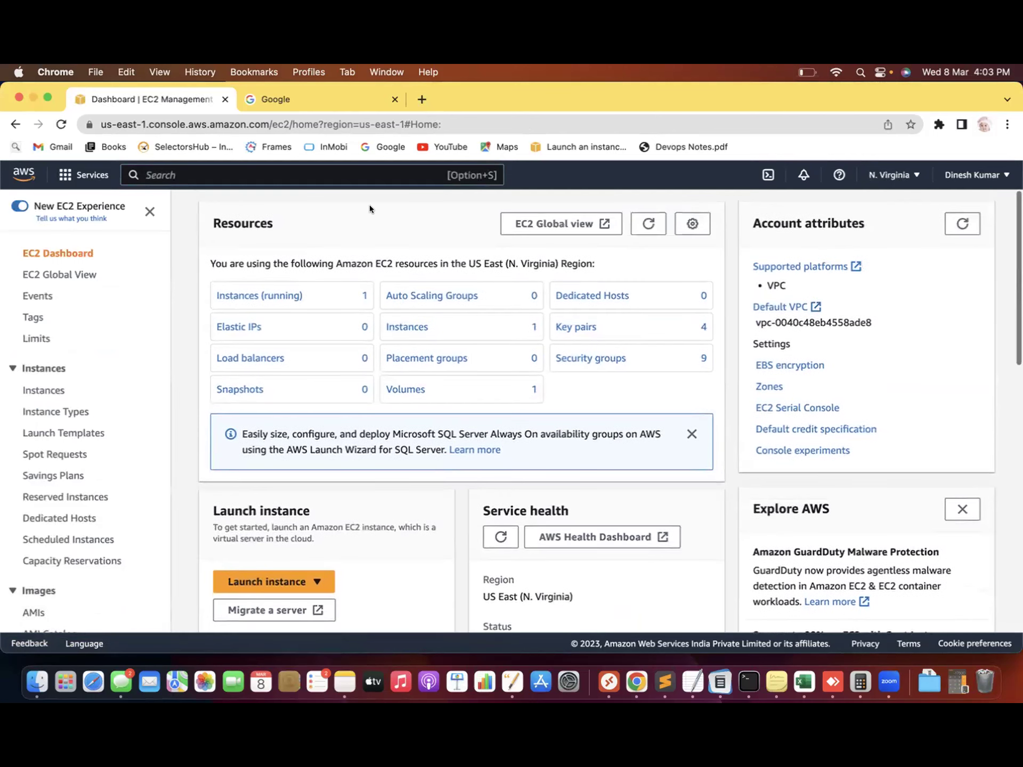
scroll(370, 208, down, 1)
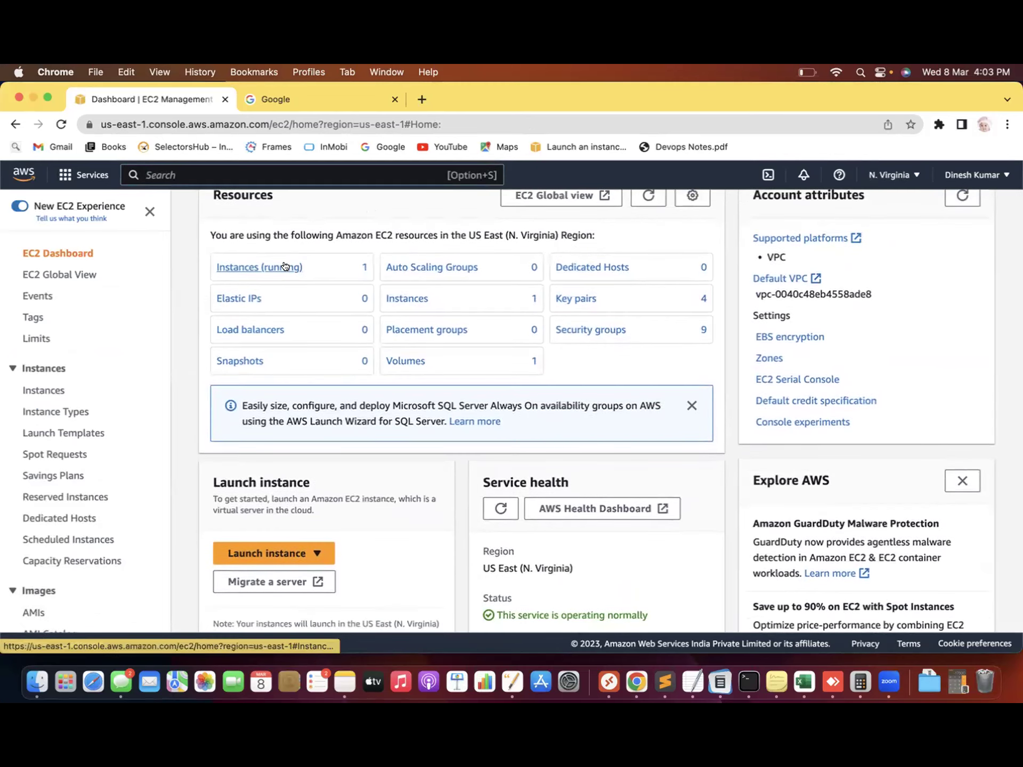
click(259, 267)
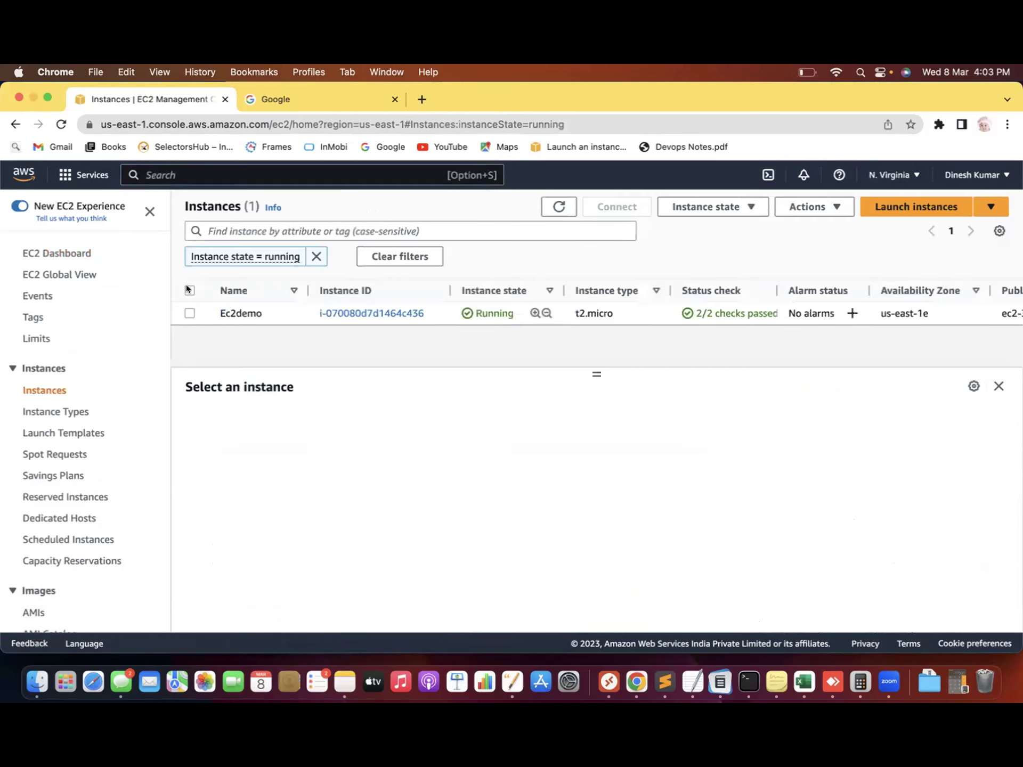
click(190, 290)
click(705, 207)
Terminate Ec2demo and start a new instance named 'Server'
click(721, 305)
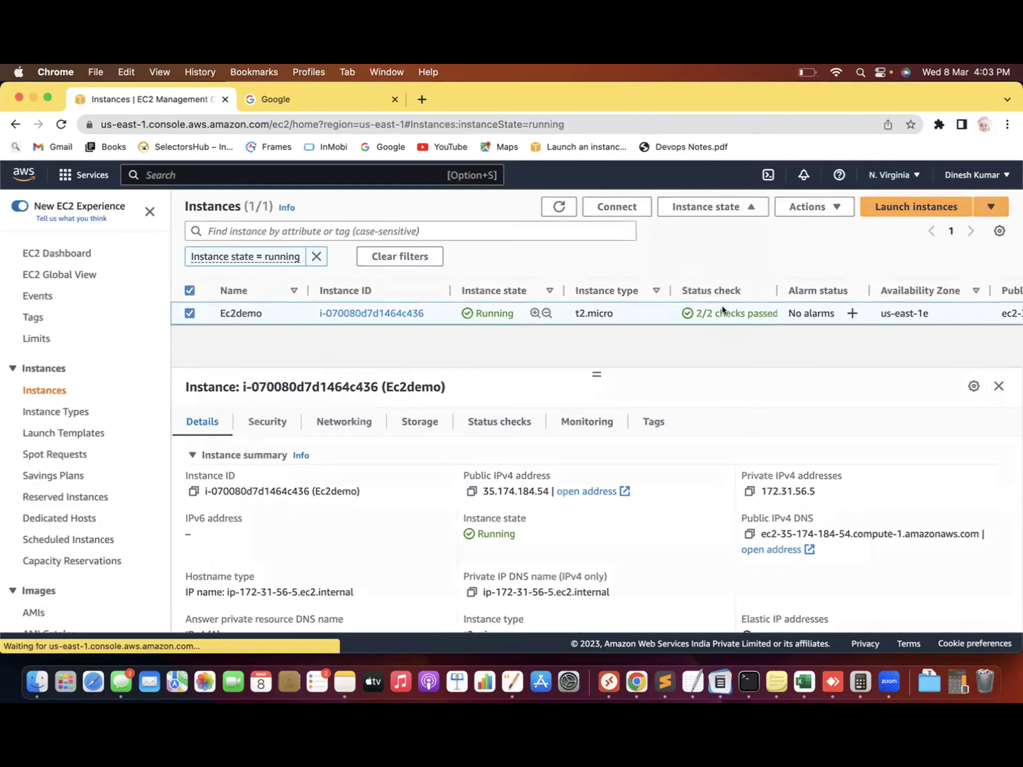
click(754, 512)
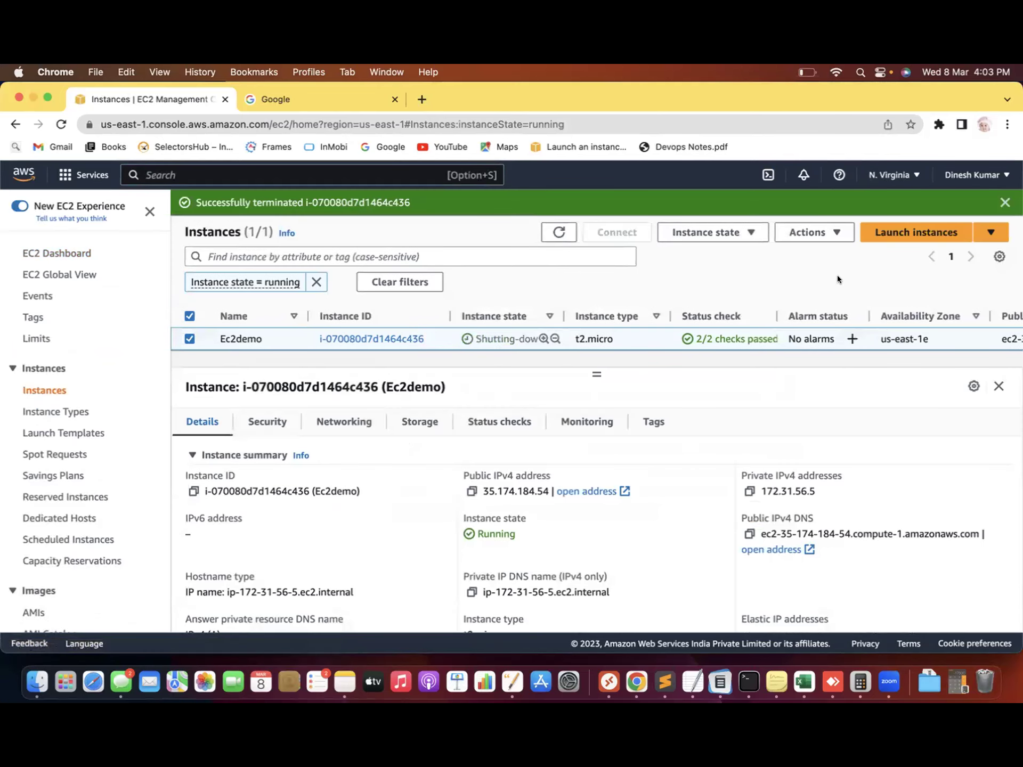
click(900, 234)
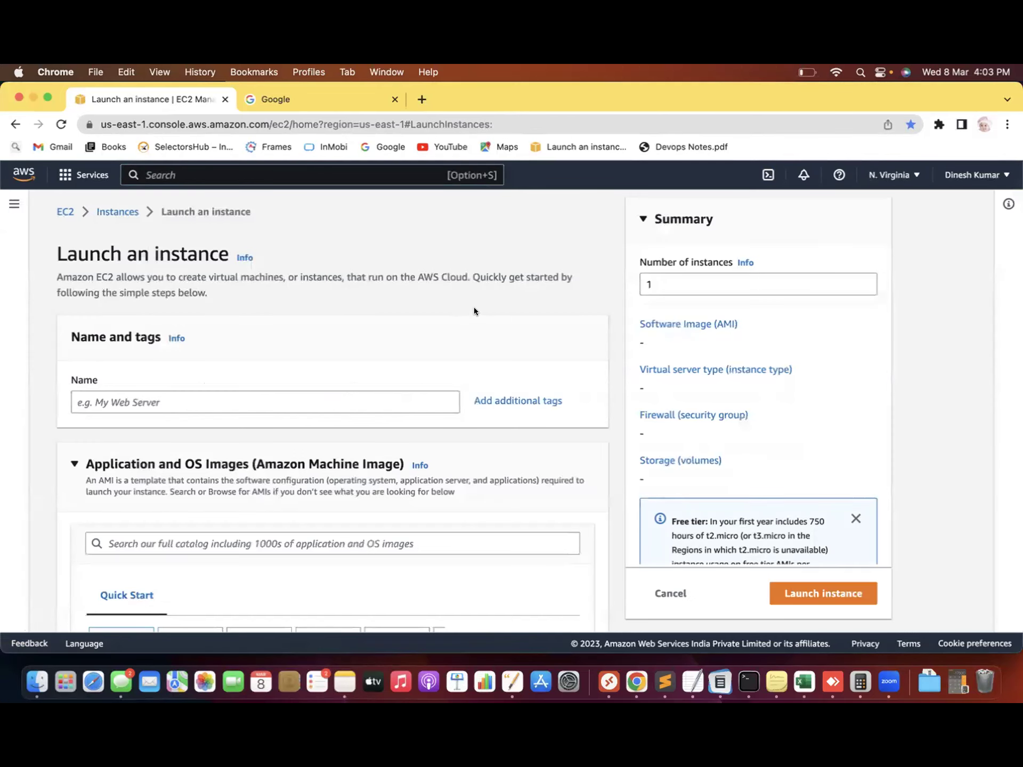
scroll(402, 318, down, 3)
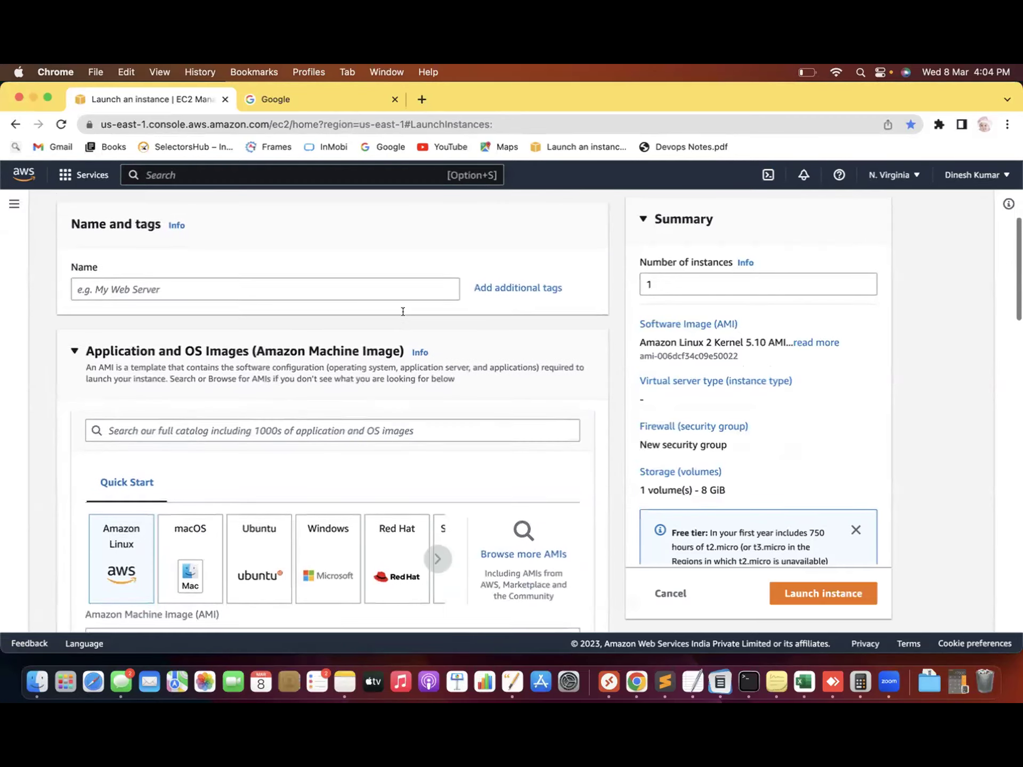
click(232, 287)
text(Server)
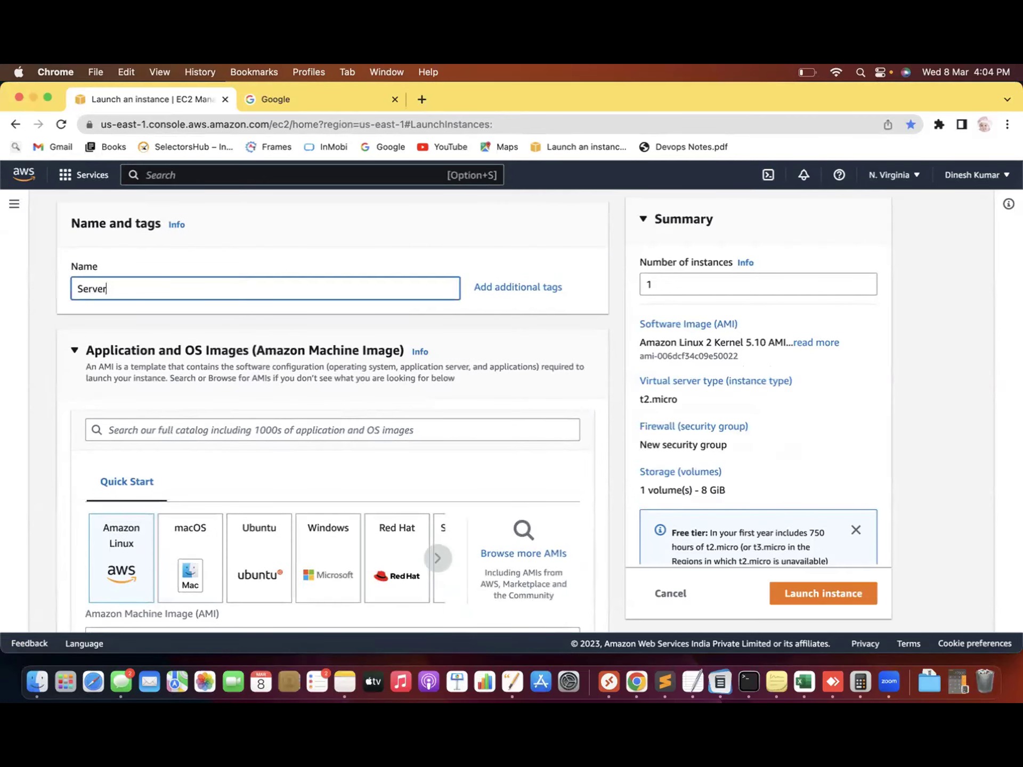
Launch the t2.micro Amazon Linux Server instance without a key pair
scroll(372, 209, down, 5)
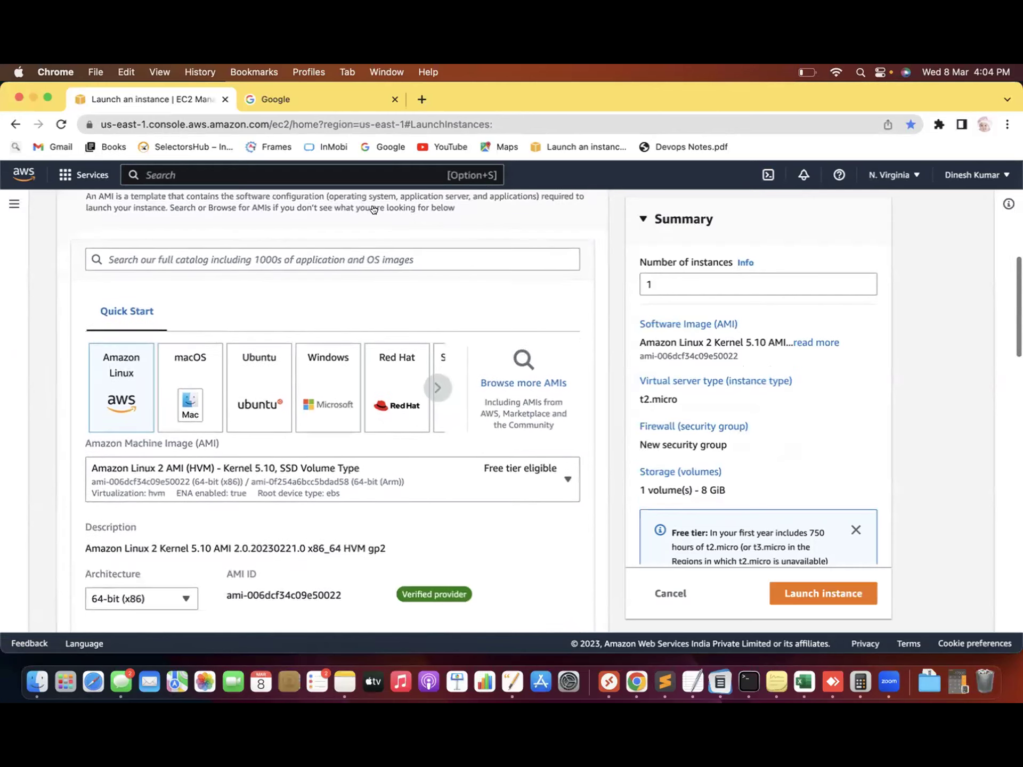
scroll(50, 307, down, 5)
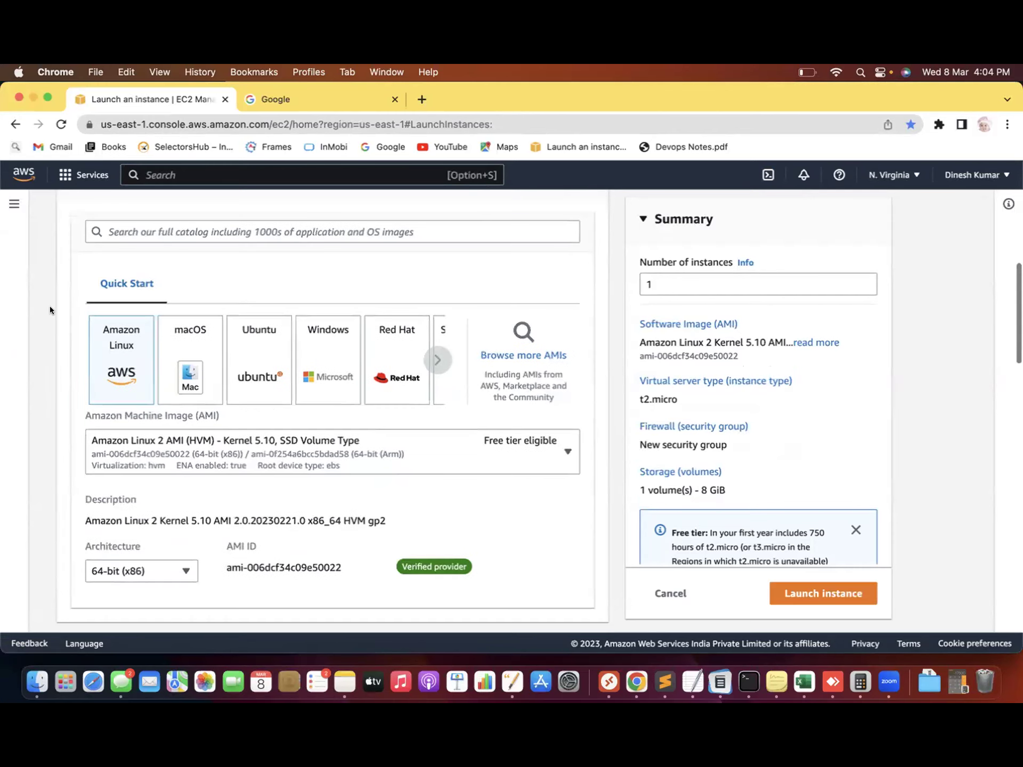
scroll(49, 306, down, 15)
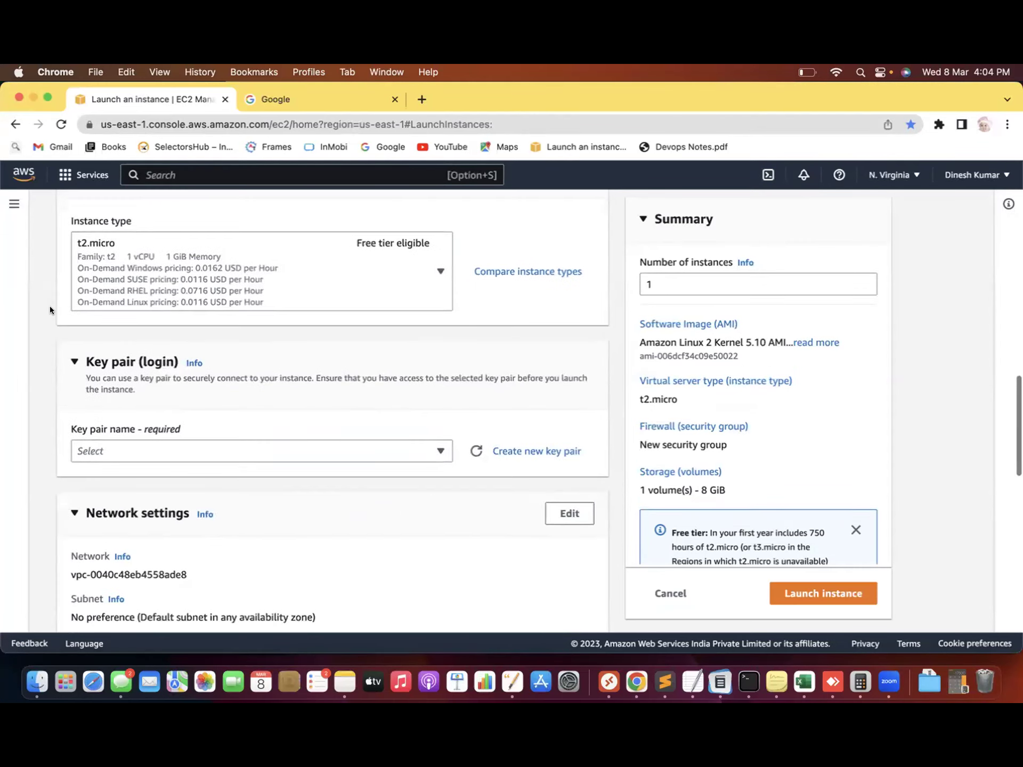
click(382, 278)
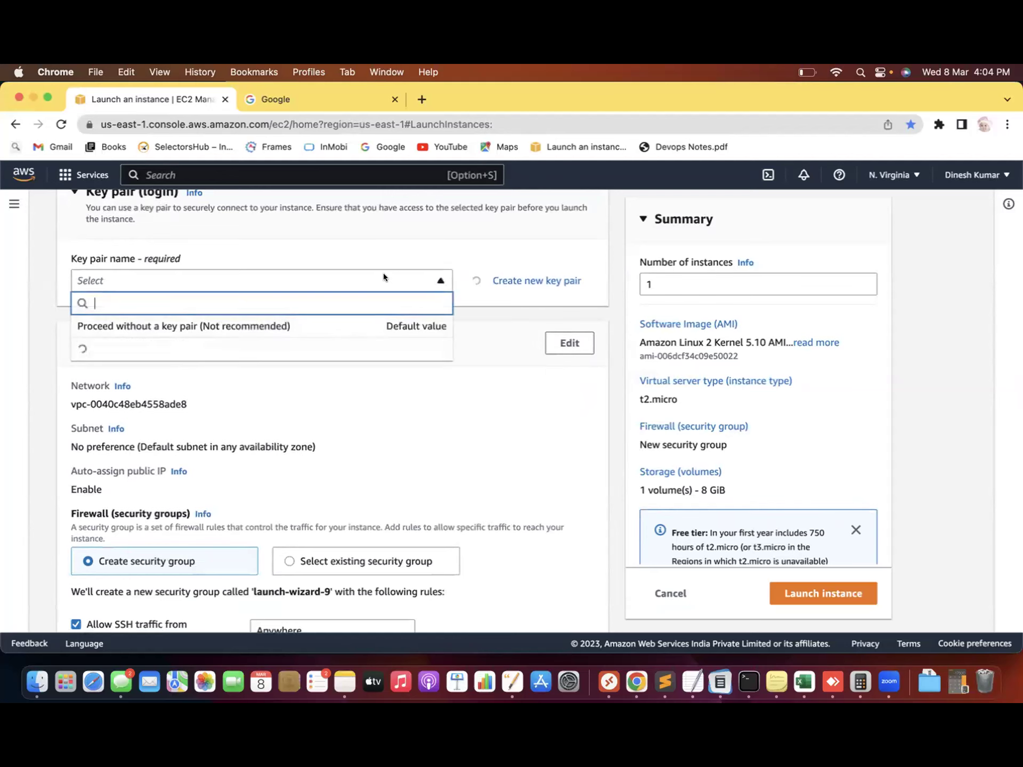
click(292, 325)
scroll(39, 266, down, 4)
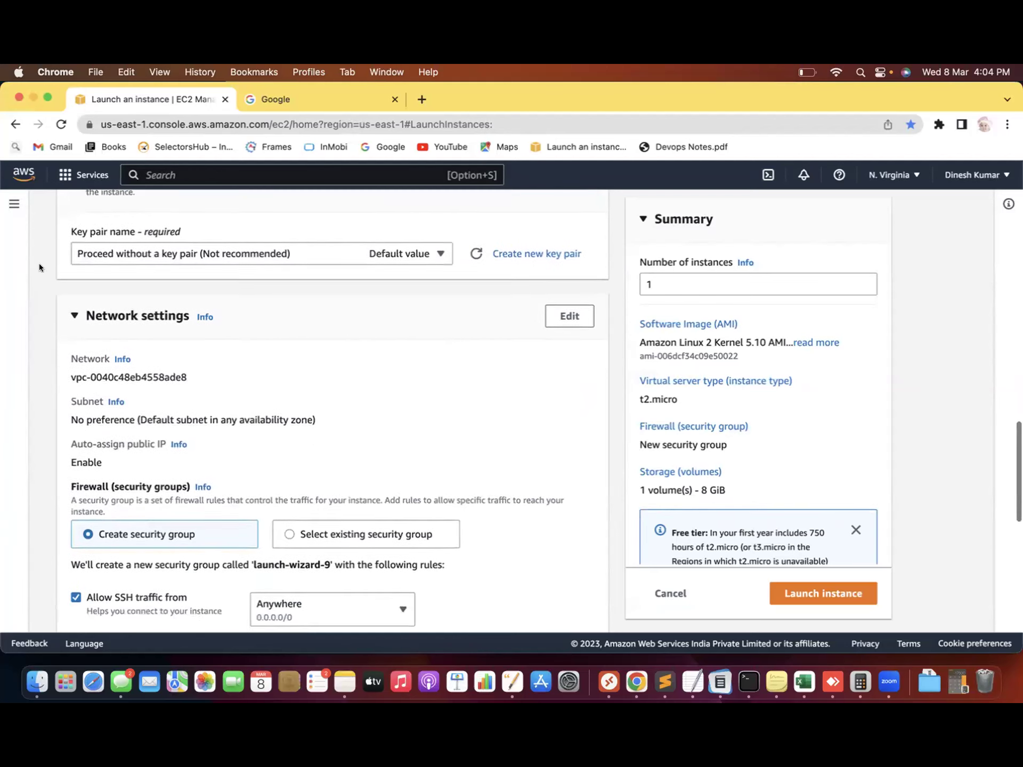
scroll(39, 267, down, 10)
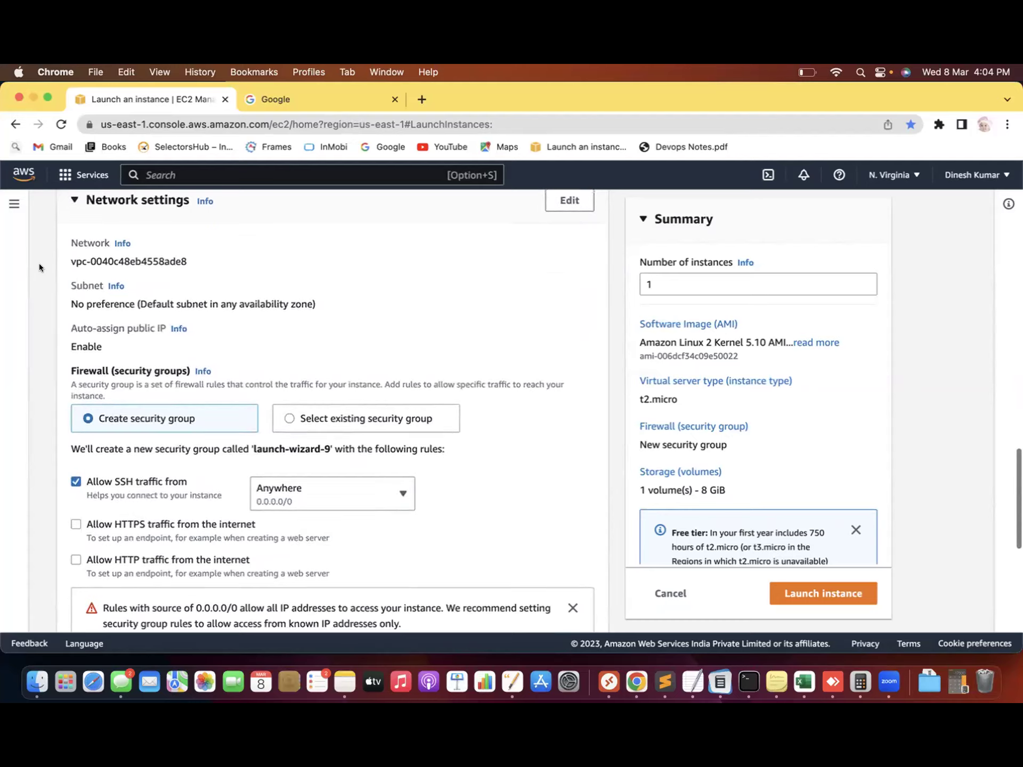
scroll(40, 267, down, 3)
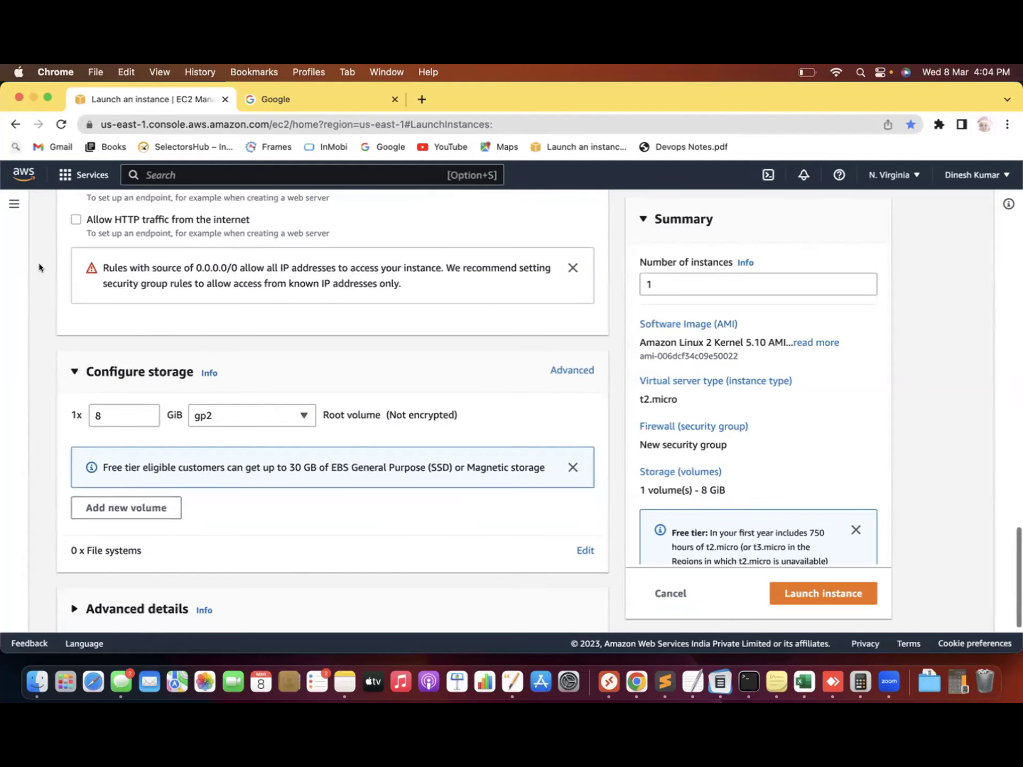
click(822, 592)
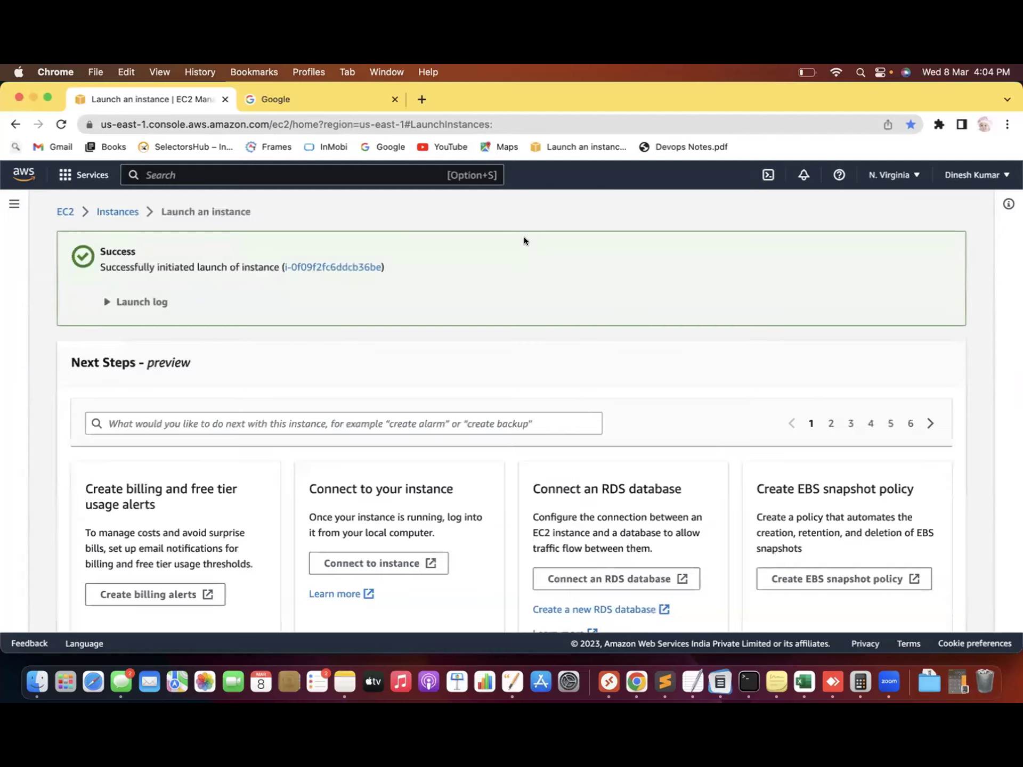
Return to the instances list, select Server, and refresh repeatedly to watch its state
scroll(535, 238, down, 6)
click(907, 621)
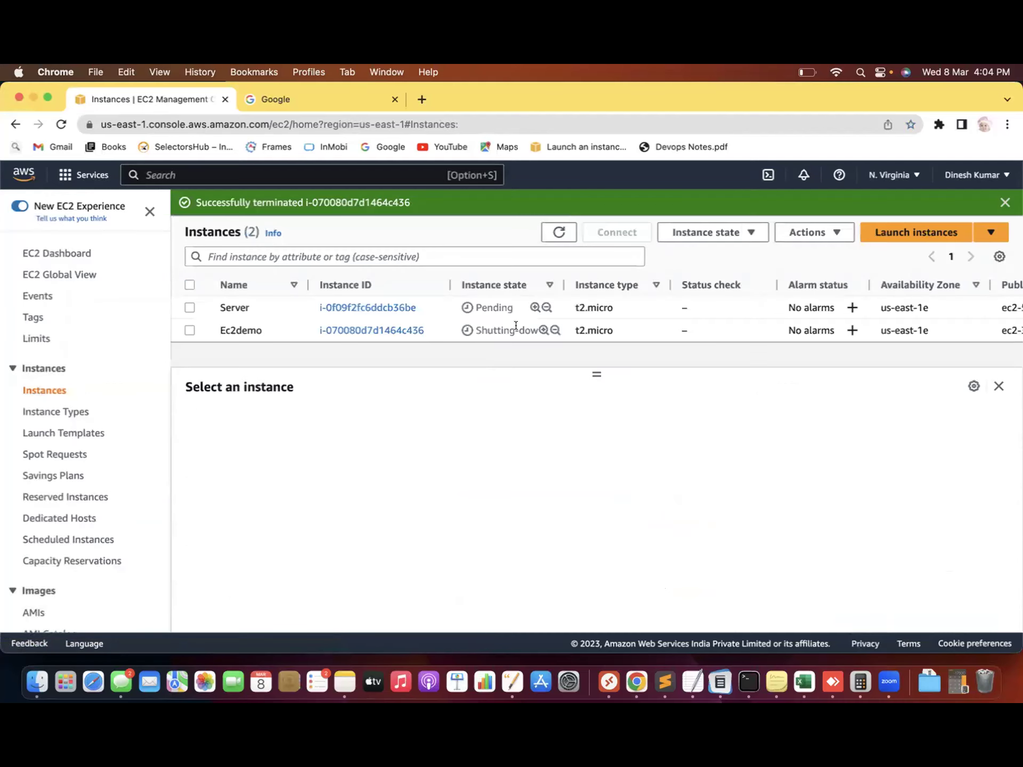
click(468, 306)
double_click(553, 235)
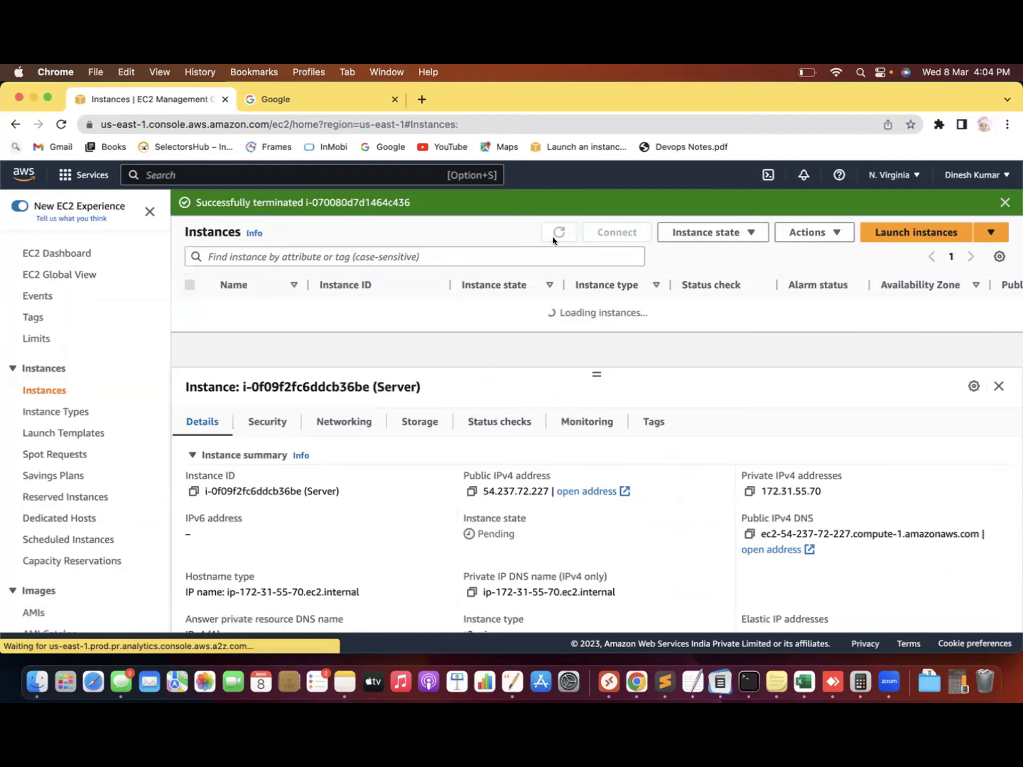
click(557, 233)
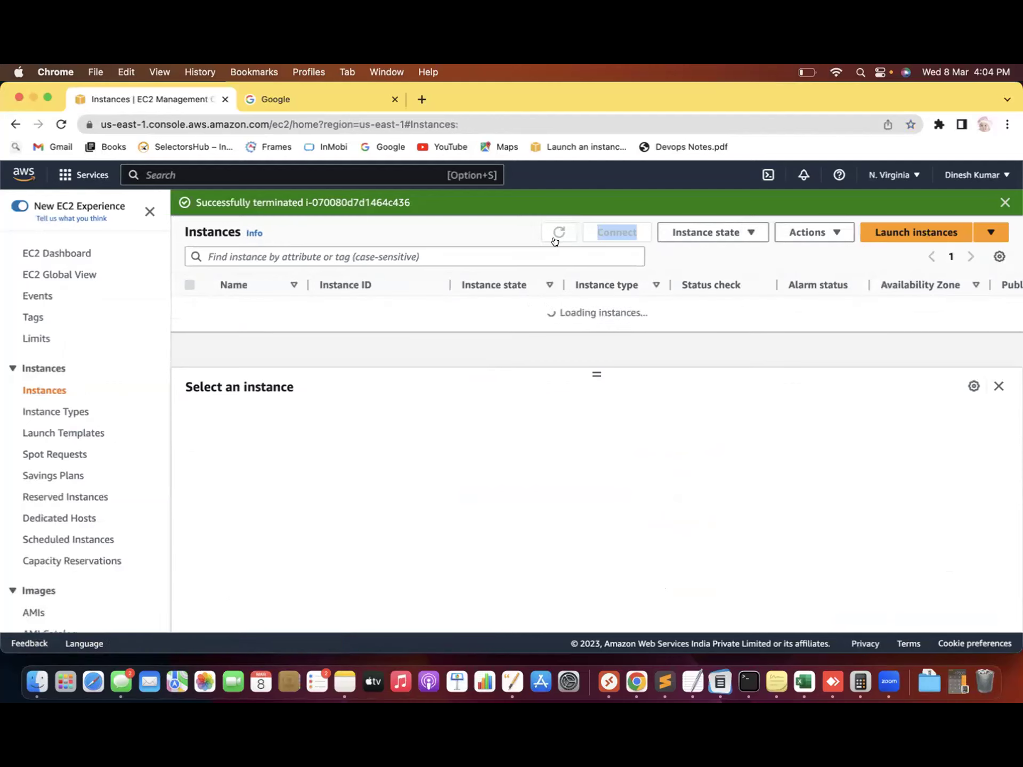
click(553, 224)
click(554, 228)
click(557, 234)
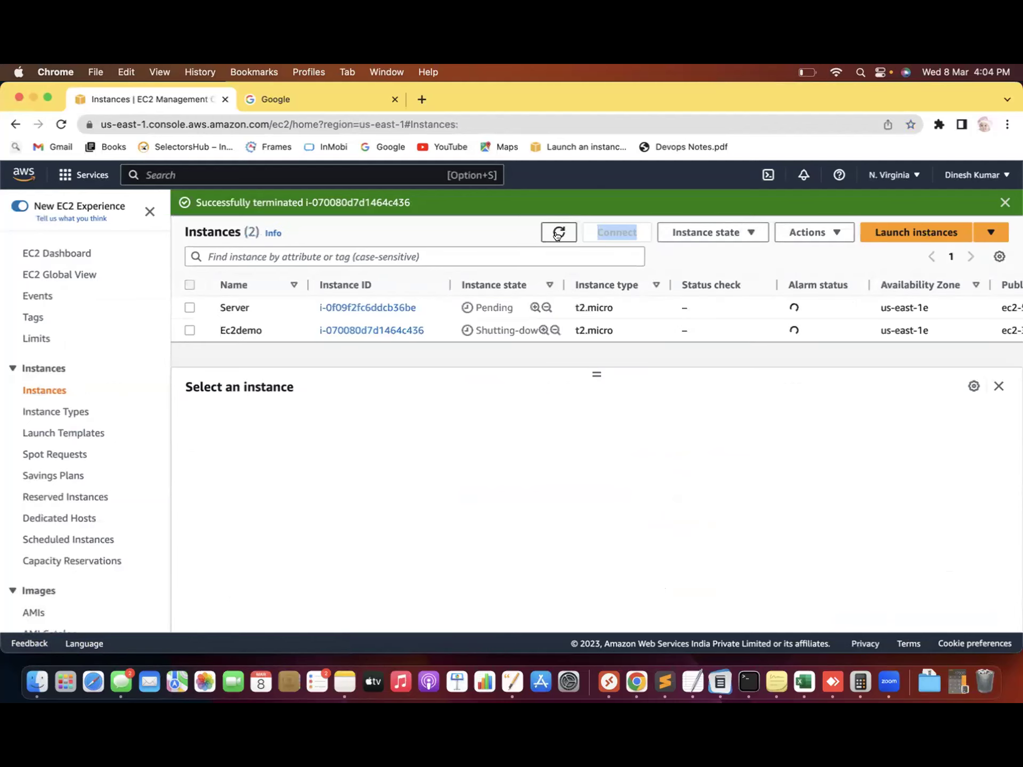
click(557, 233)
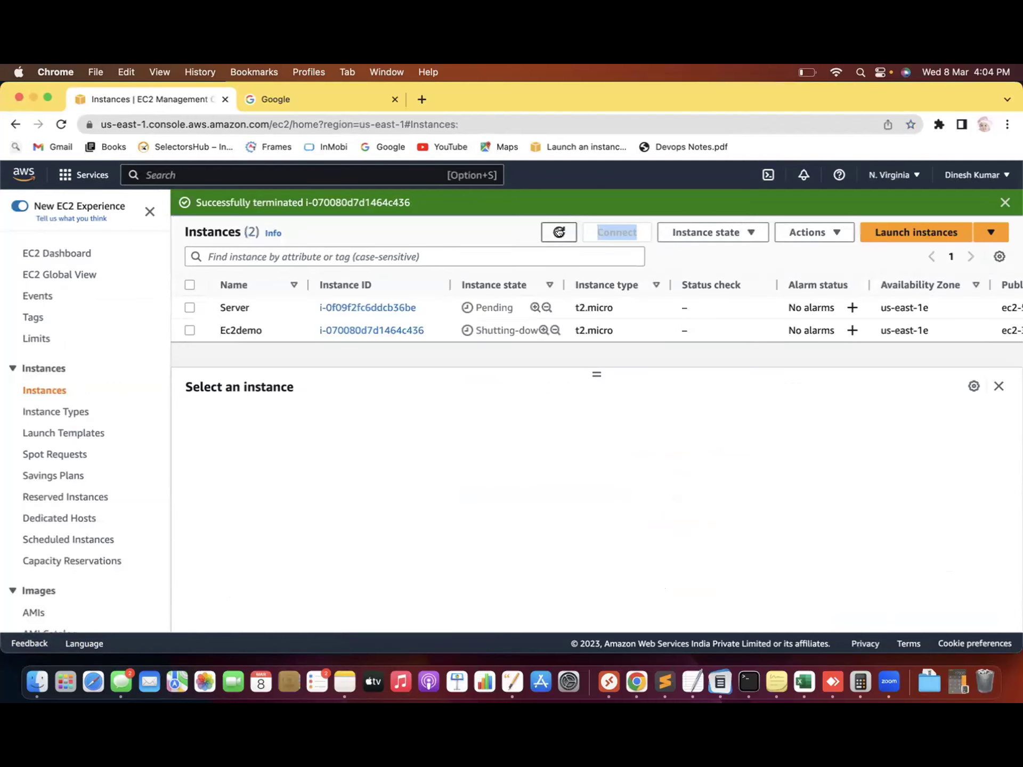
click(559, 232)
click(559, 232)
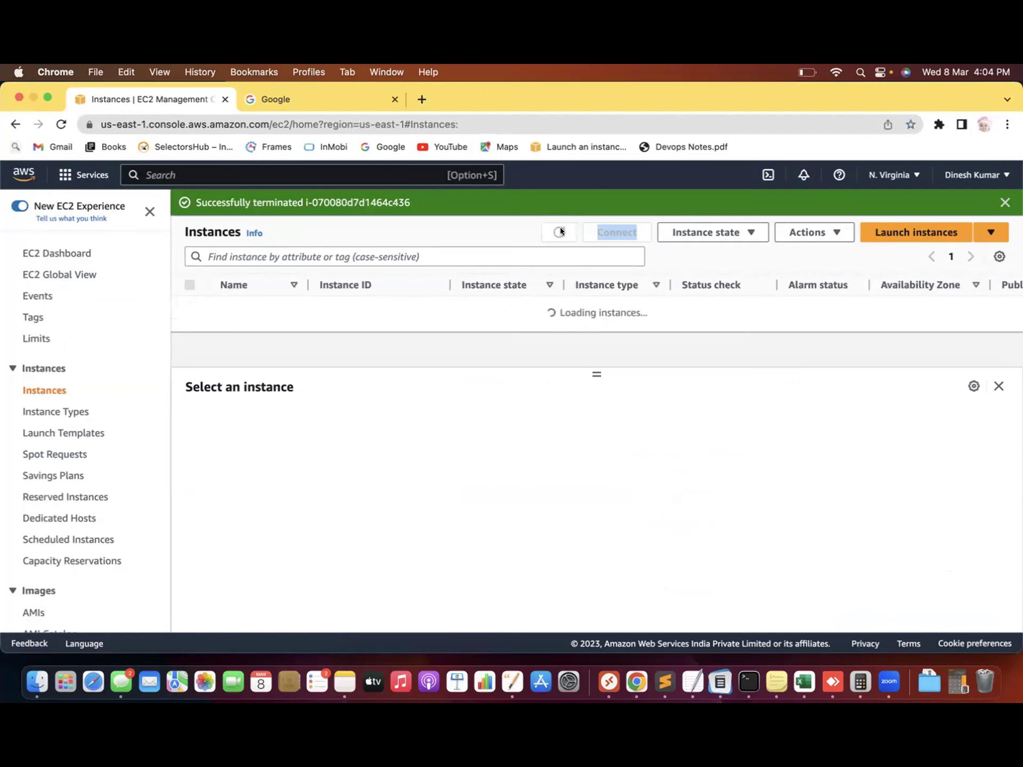
click(560, 232)
click(558, 232)
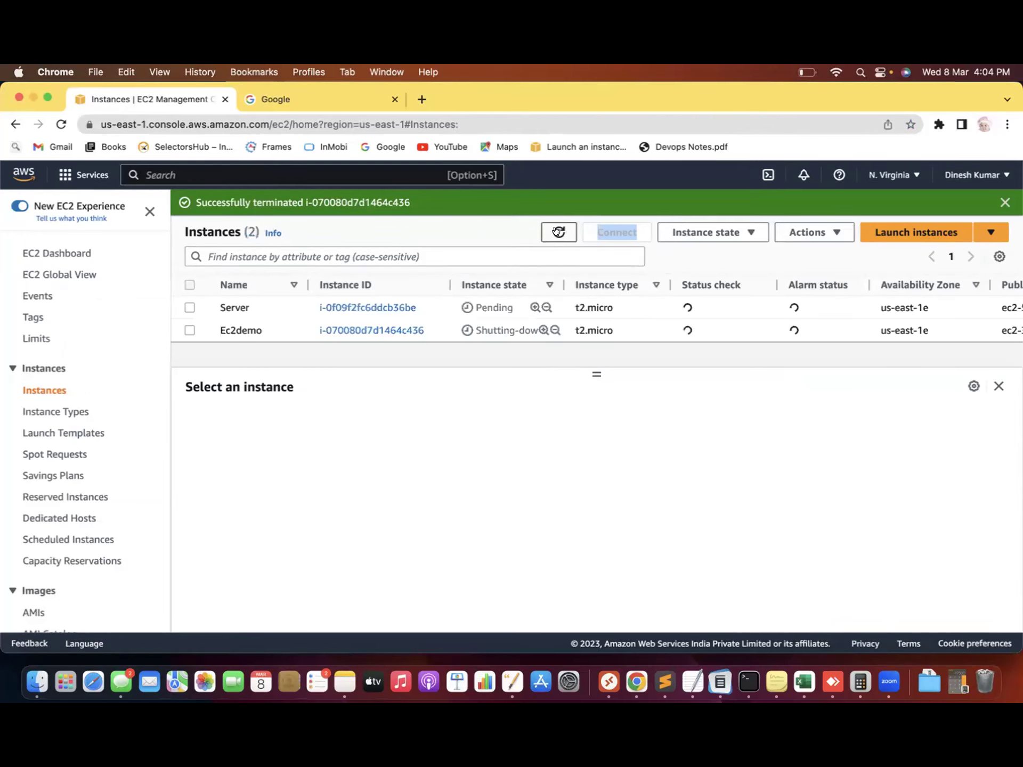
click(555, 231)
click(556, 230)
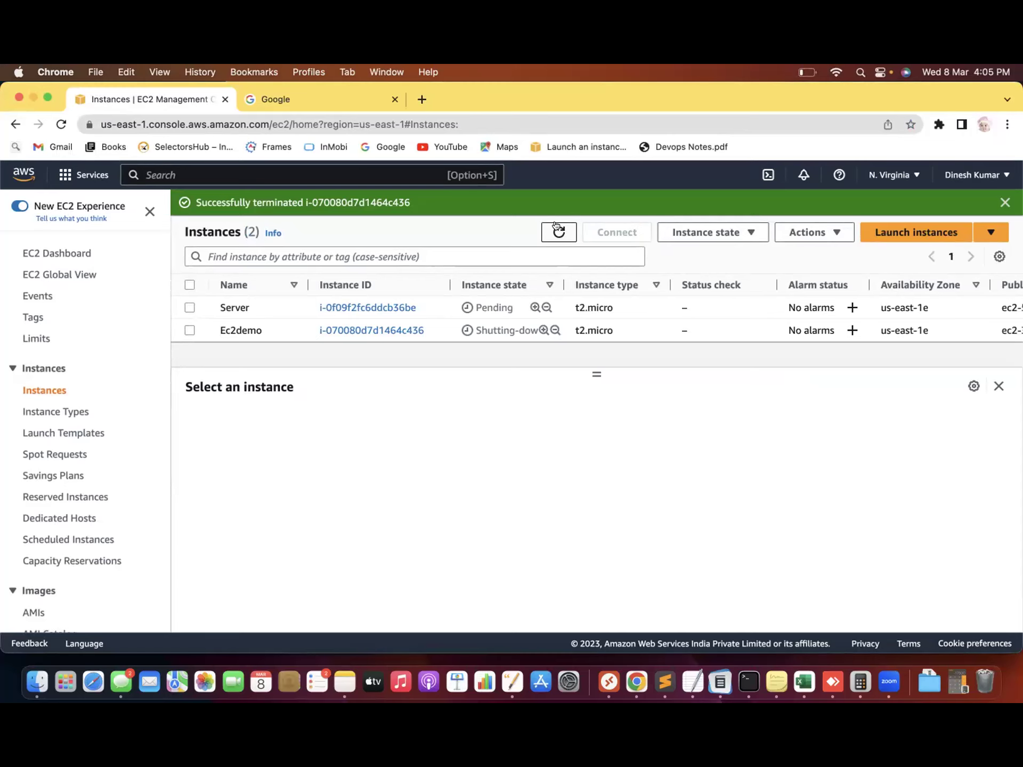
click(557, 231)
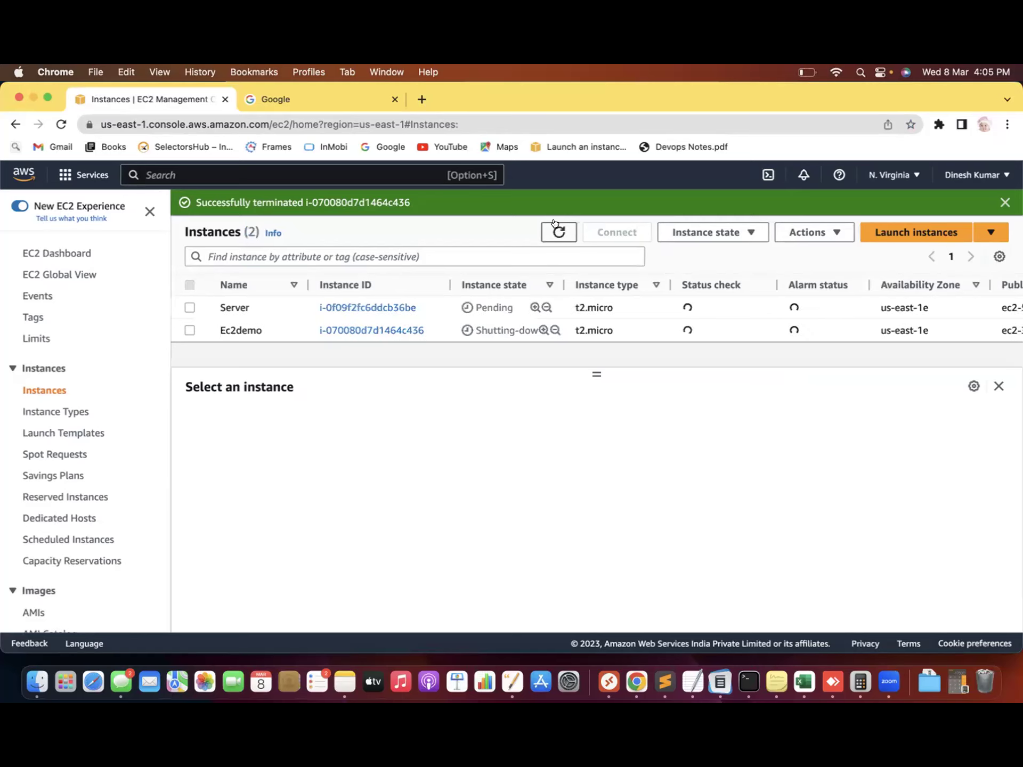
Reload the instances page, select the running Server instance, and open its Connect page
click(411, 123)
key(Return)
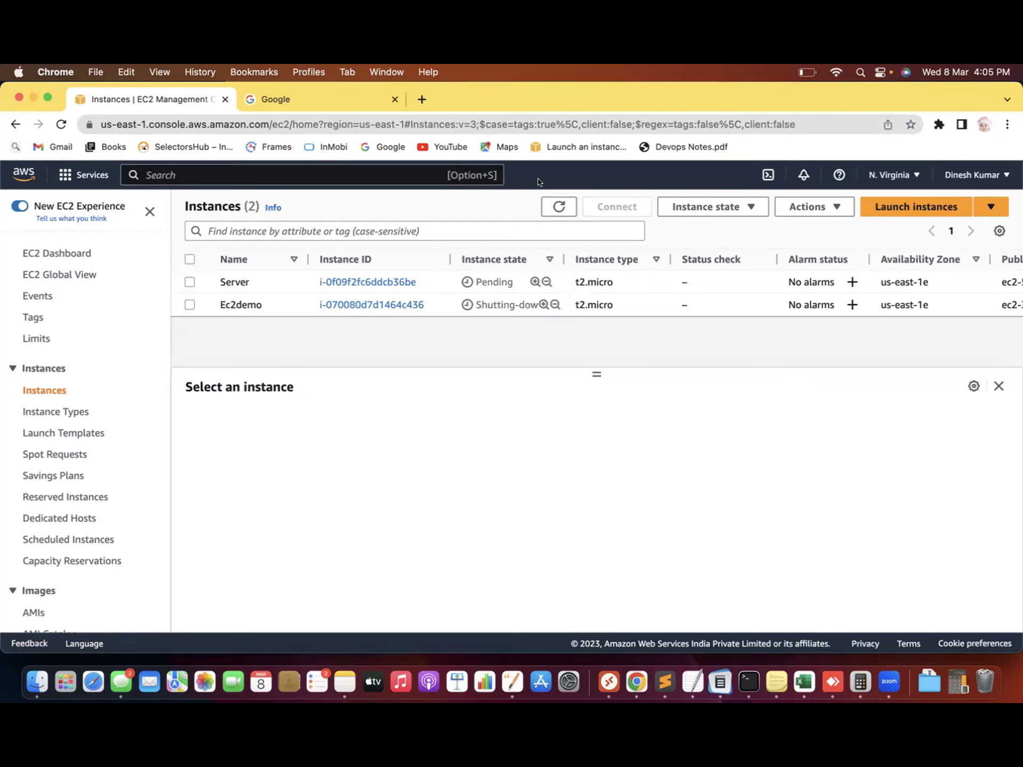
click(558, 208)
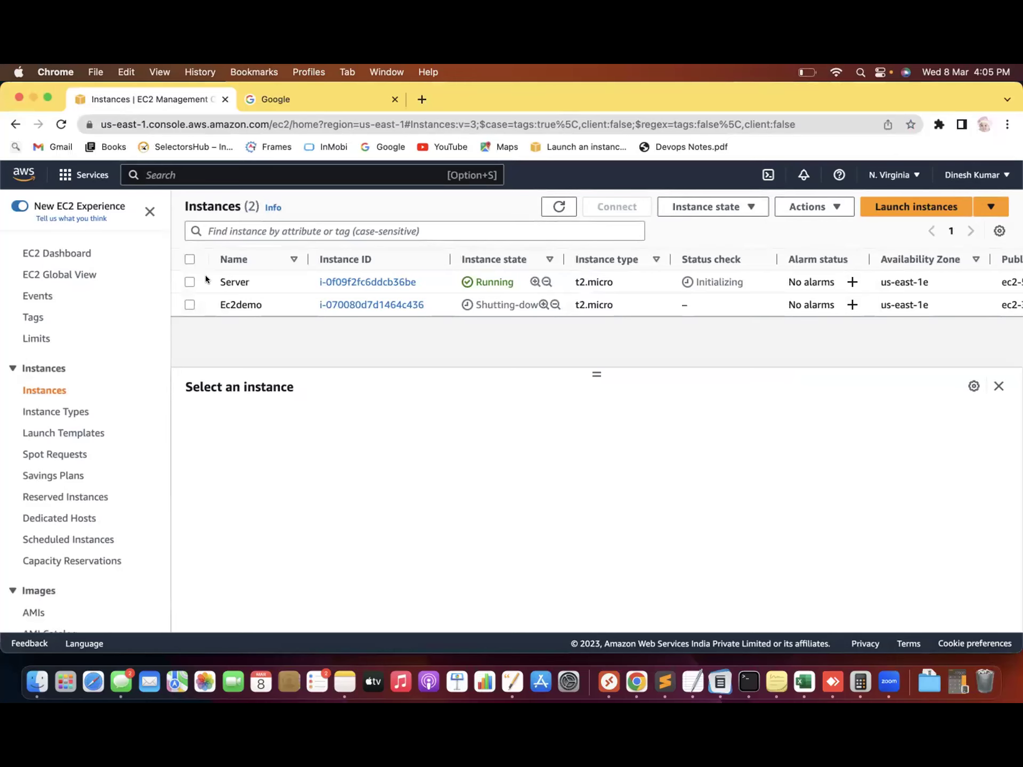
click(184, 279)
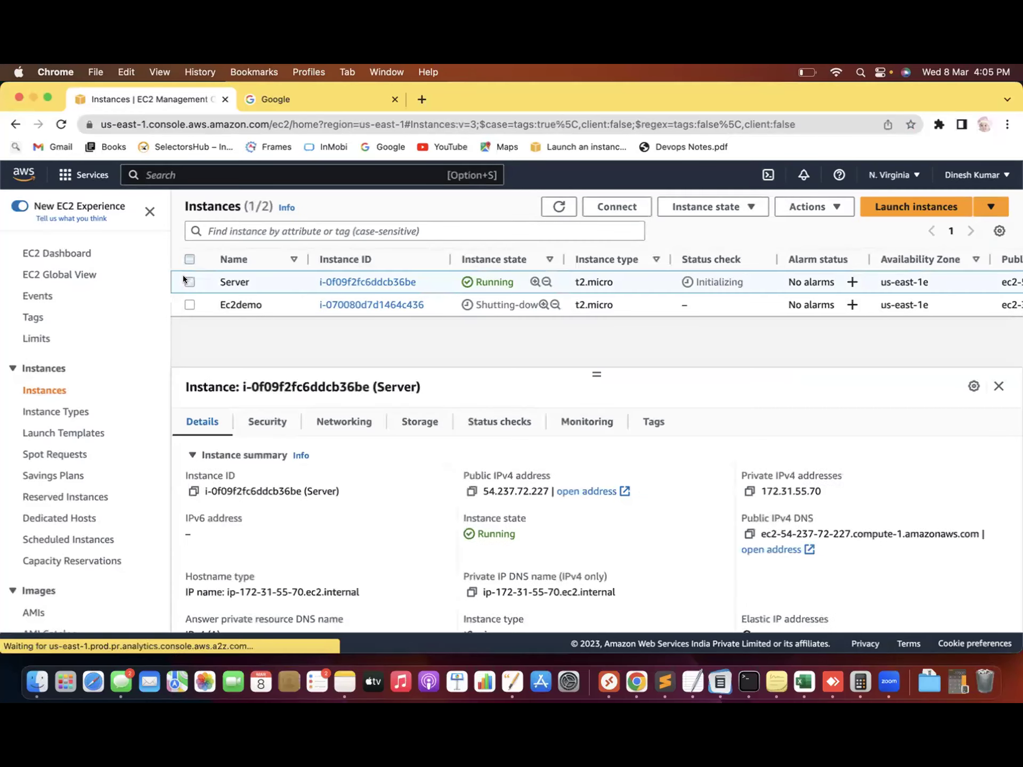
click(630, 208)
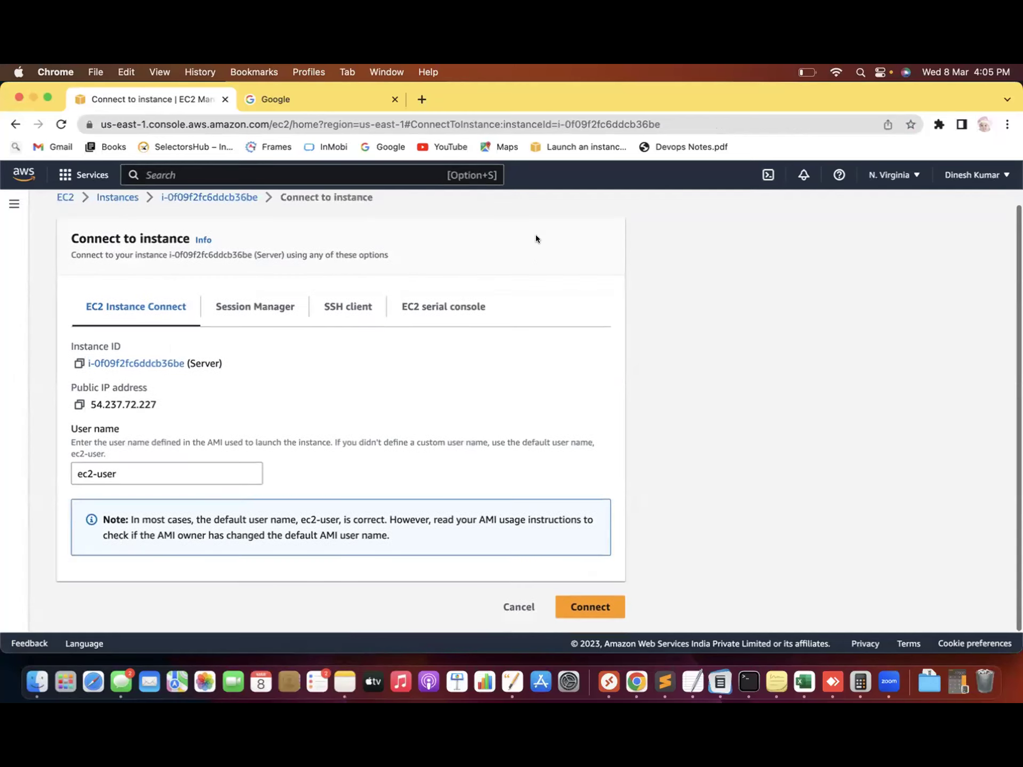
Connect via EC2 Instance Connect, see 'aws s3 ls' fail for missing credentials, then run 'aws configure'
click(597, 607)
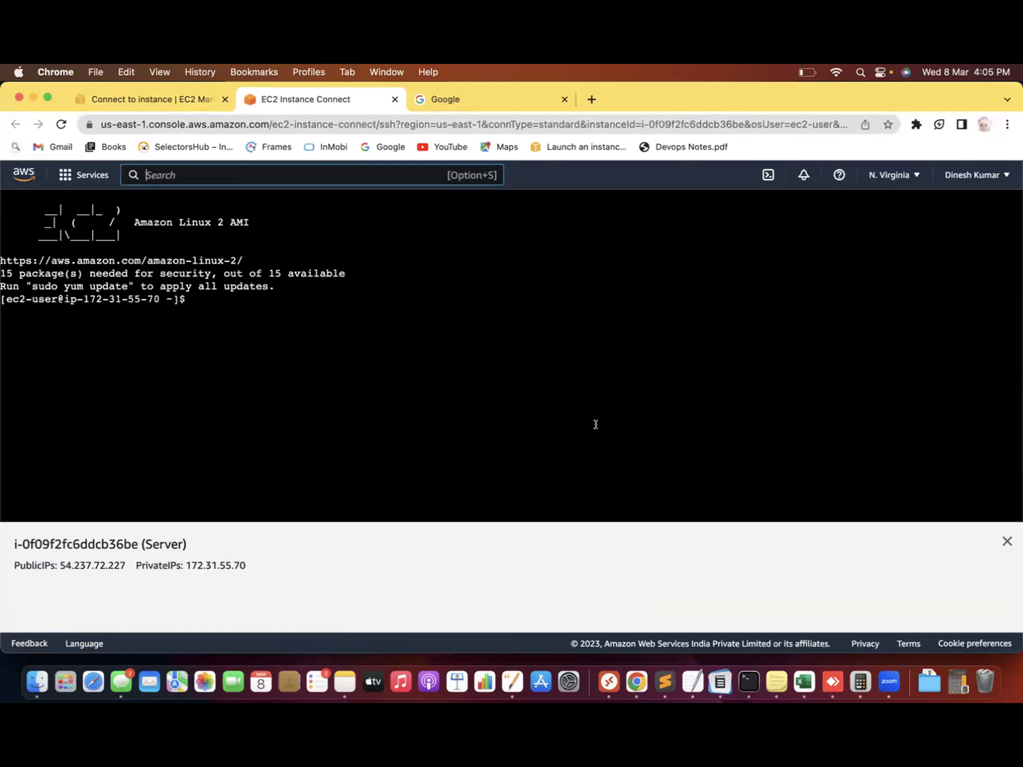
click(210, 299)
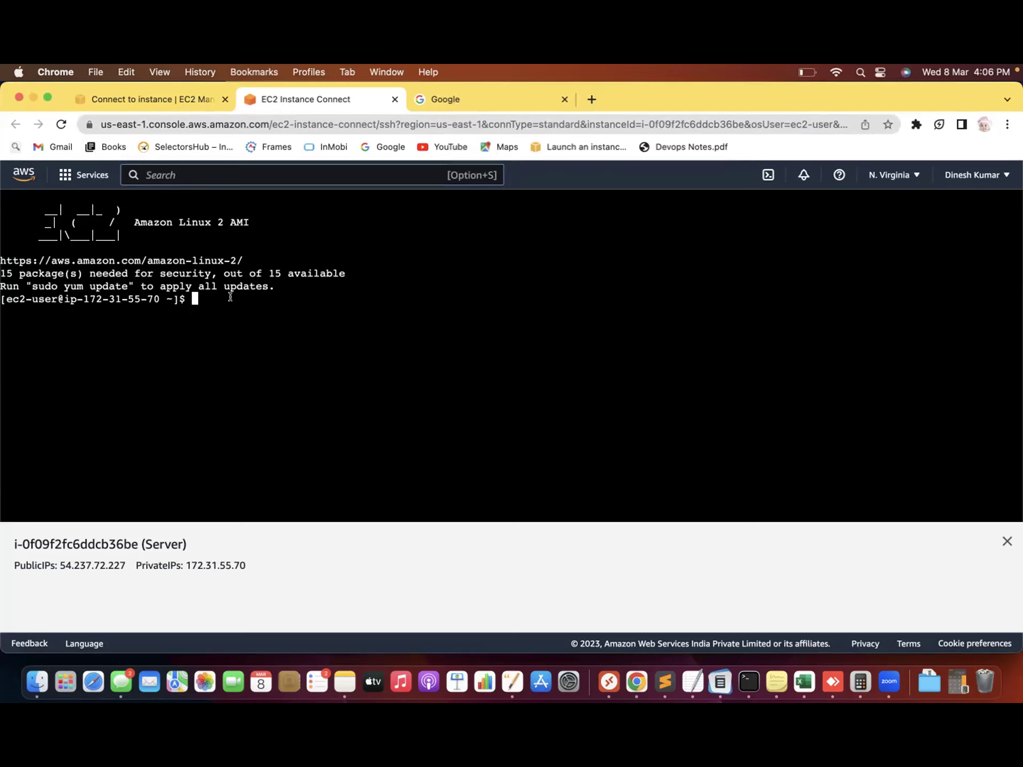
text(aws )
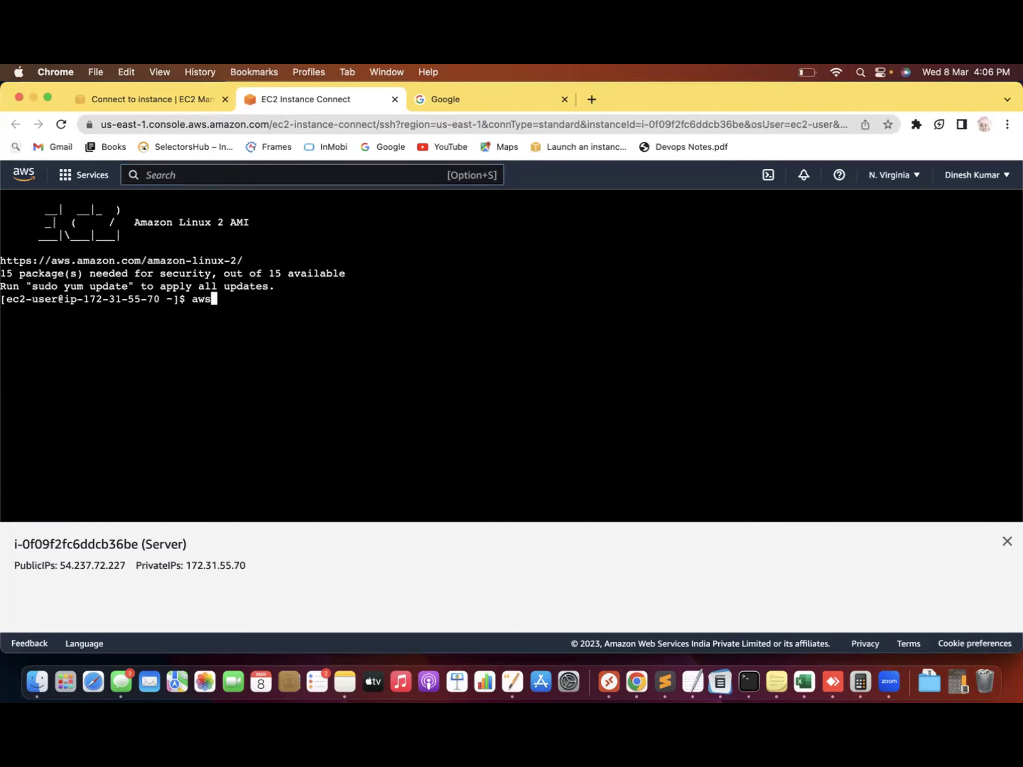
text(s3 ls)
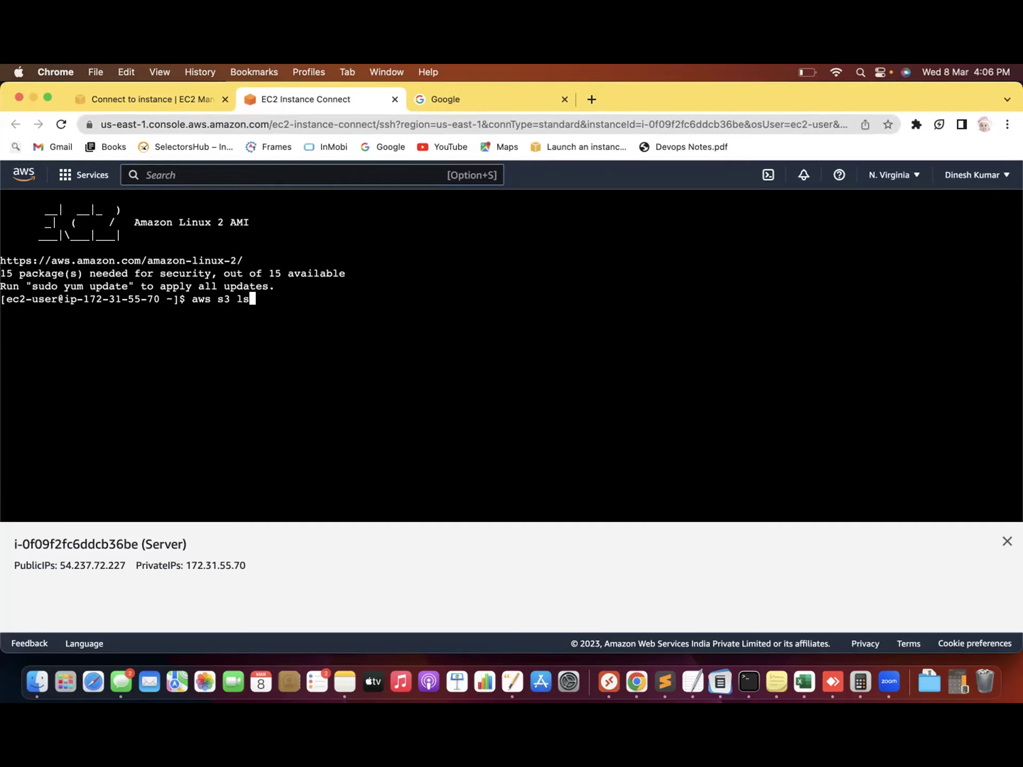
key(Return)
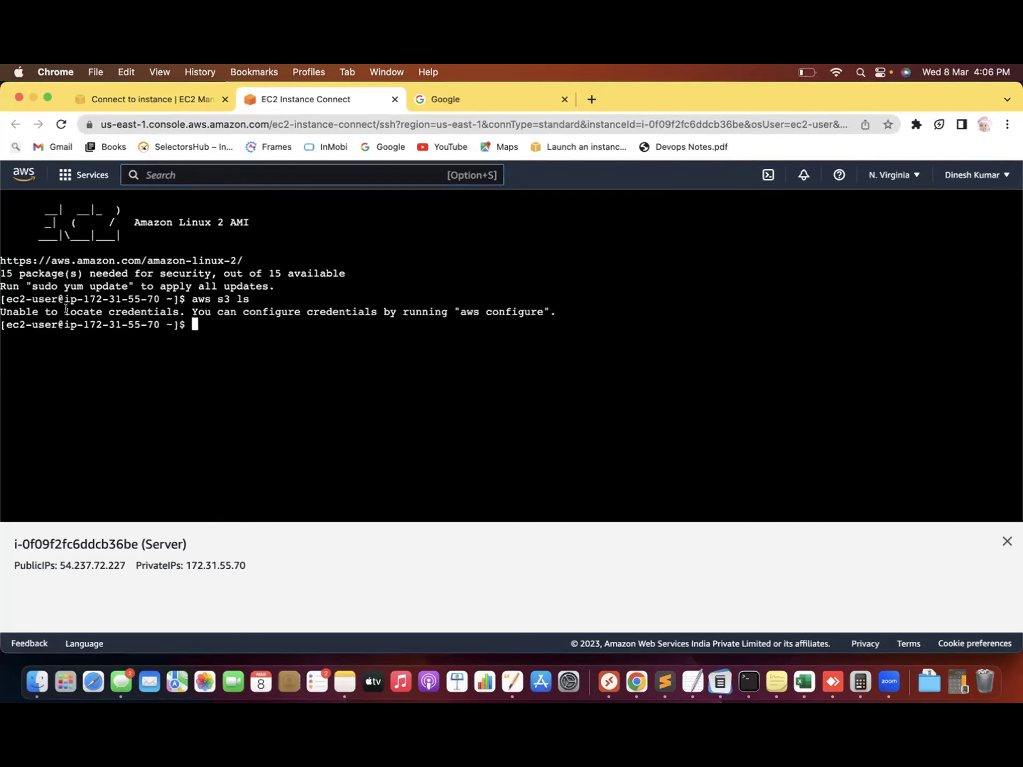
drag(33, 312, 493, 320)
click(382, 336)
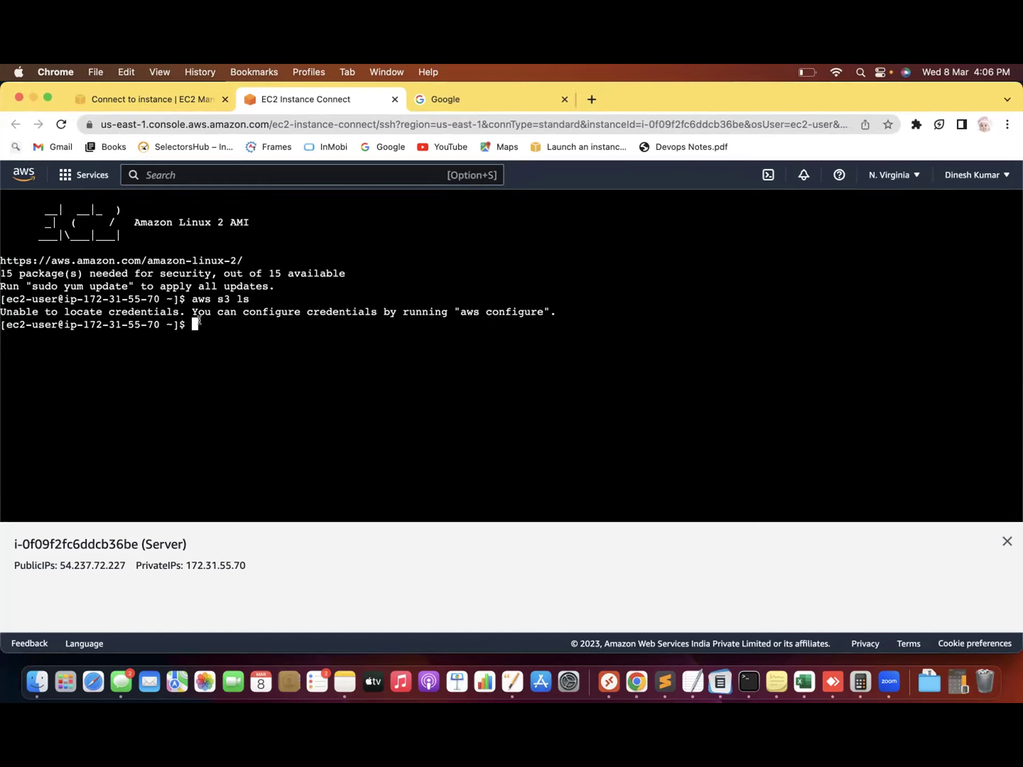
text(aws configure)
key(Return)
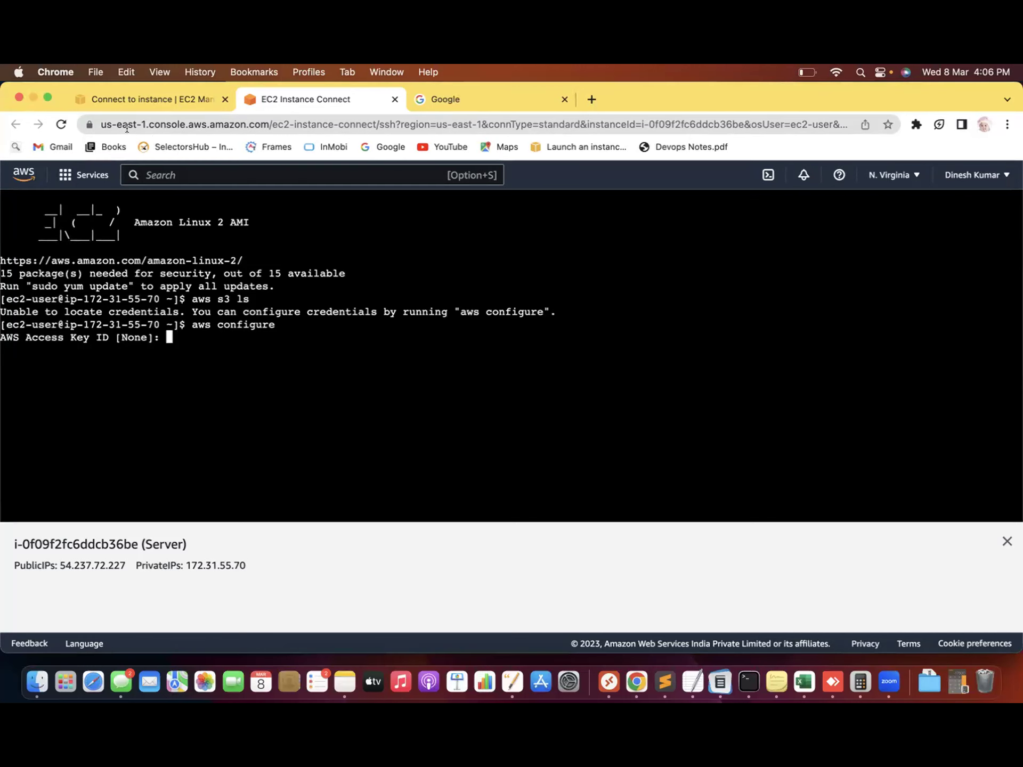
Open IAM by searching 'Iam' in the console and show its Users list
click(155, 97)
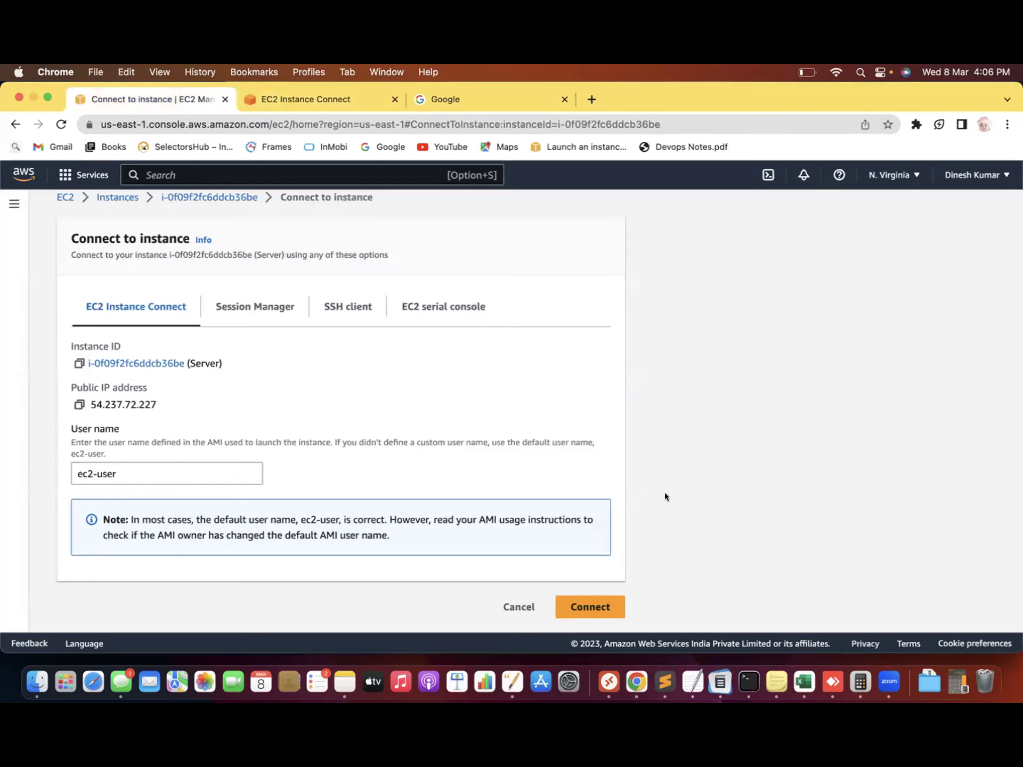
scroll(722, 496, up, 1)
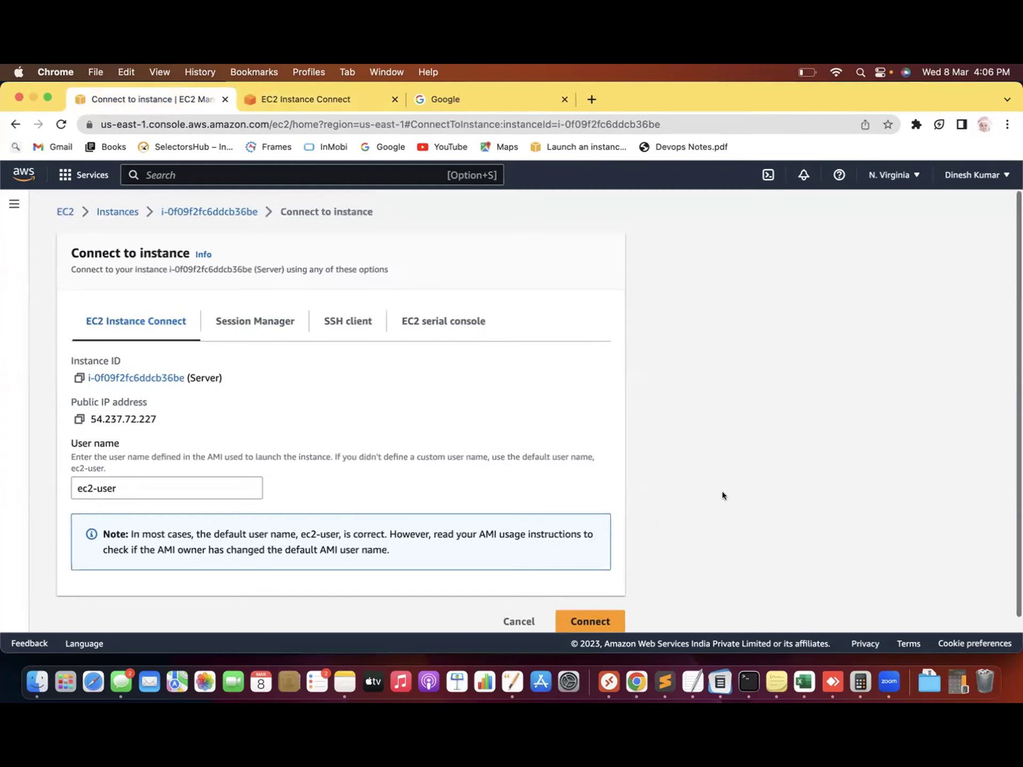
click(167, 178)
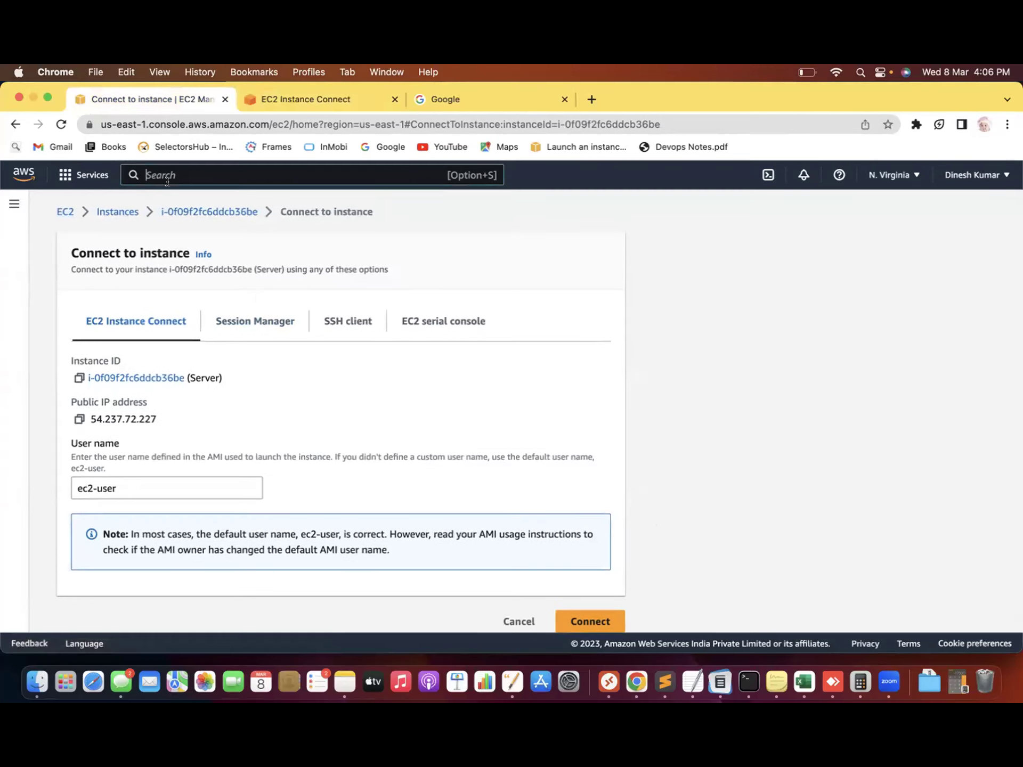
text(Iam)
click(356, 276)
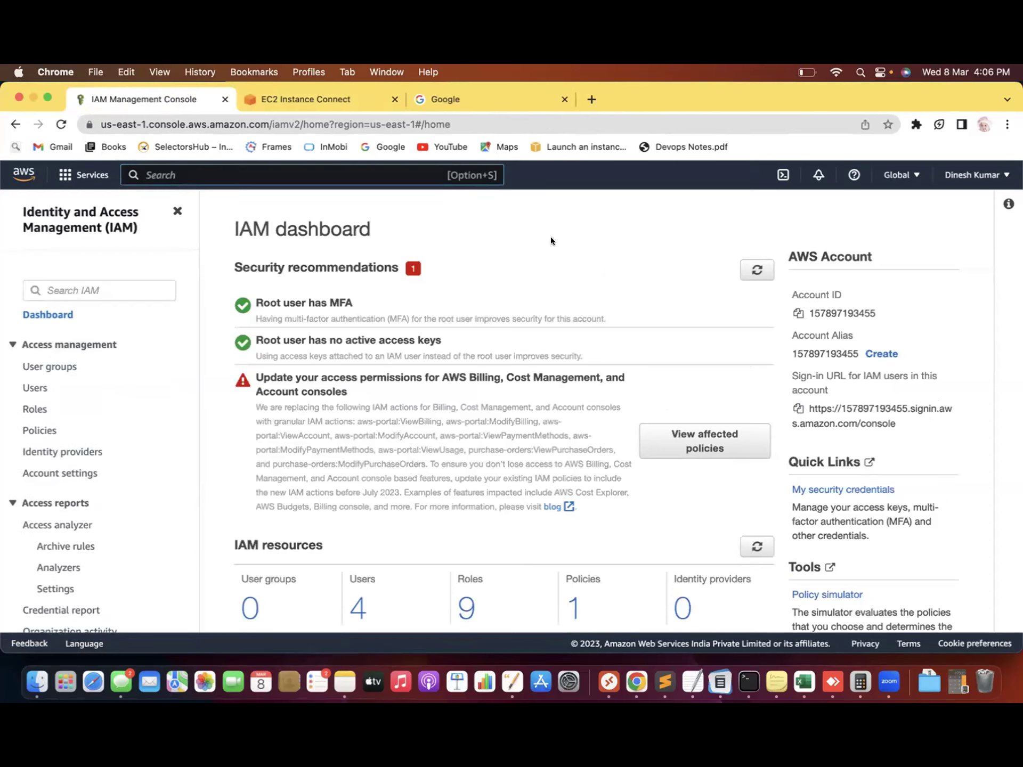
scroll(550, 239, down, 3)
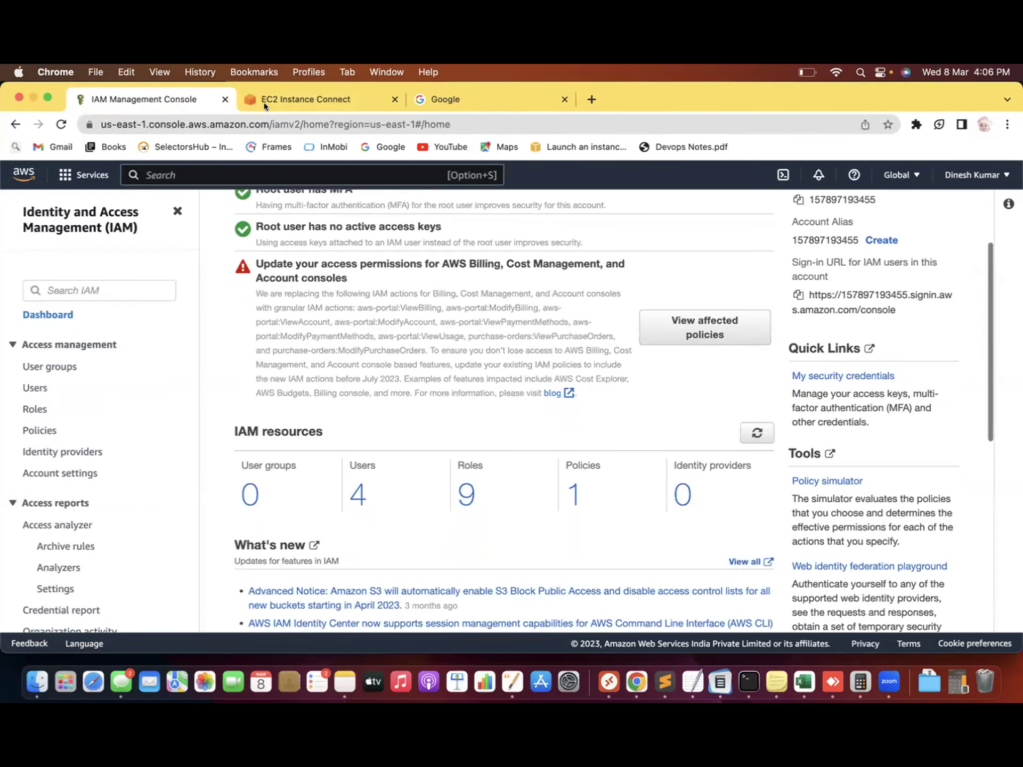
click(274, 99)
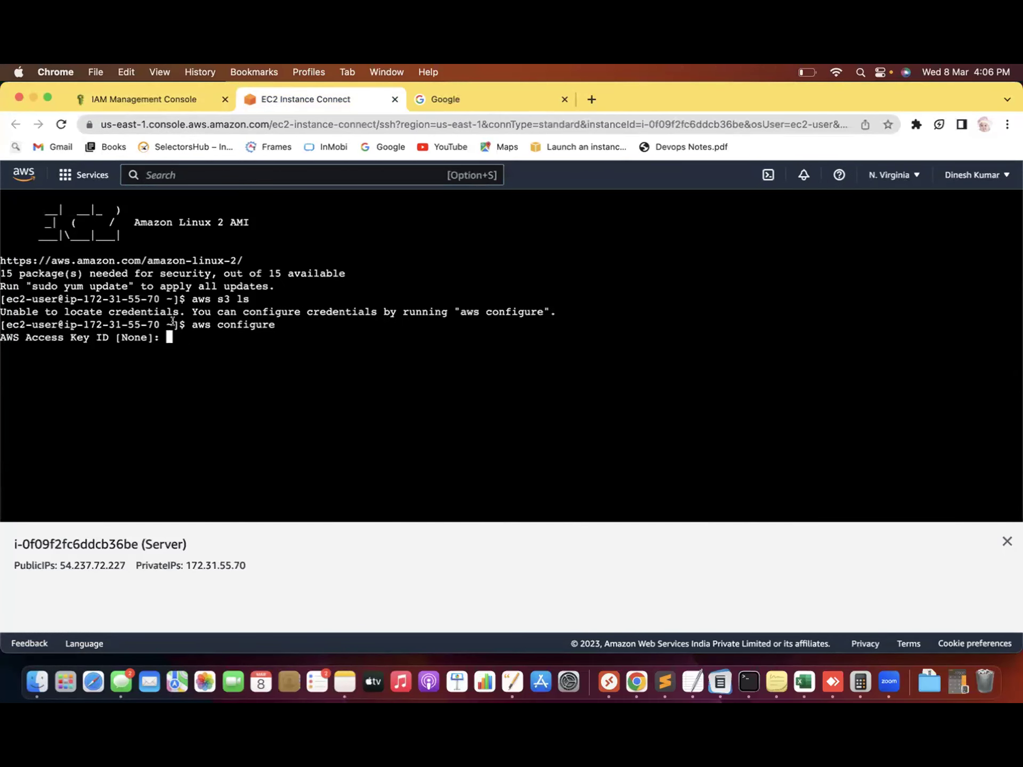
click(144, 99)
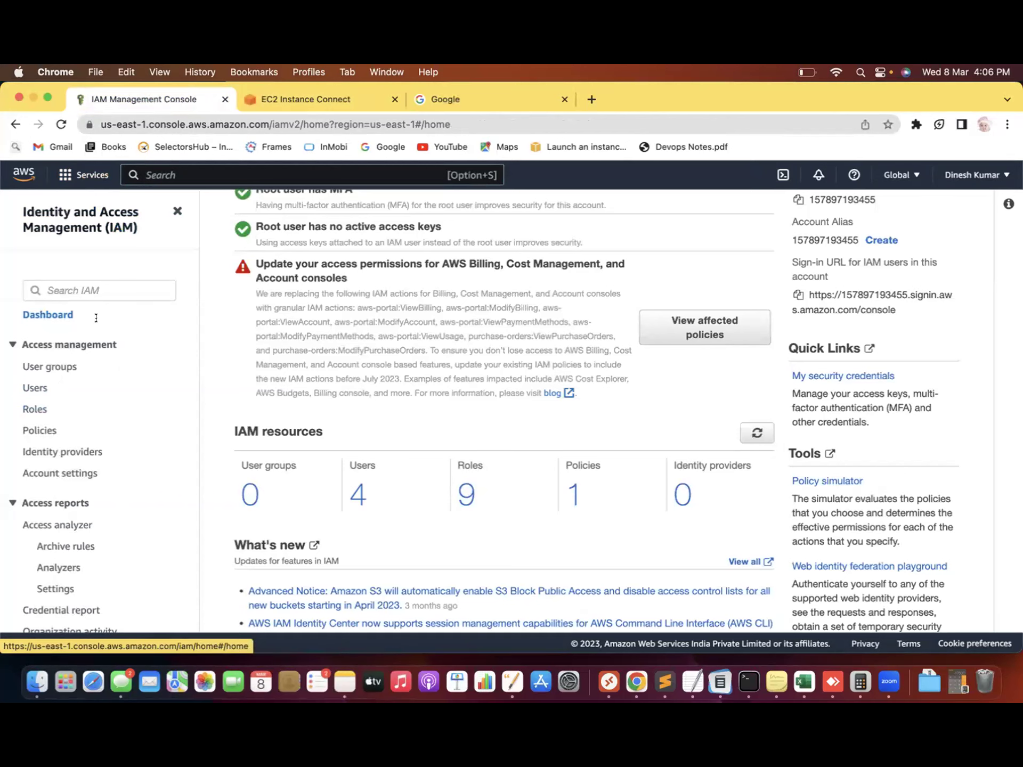
click(36, 389)
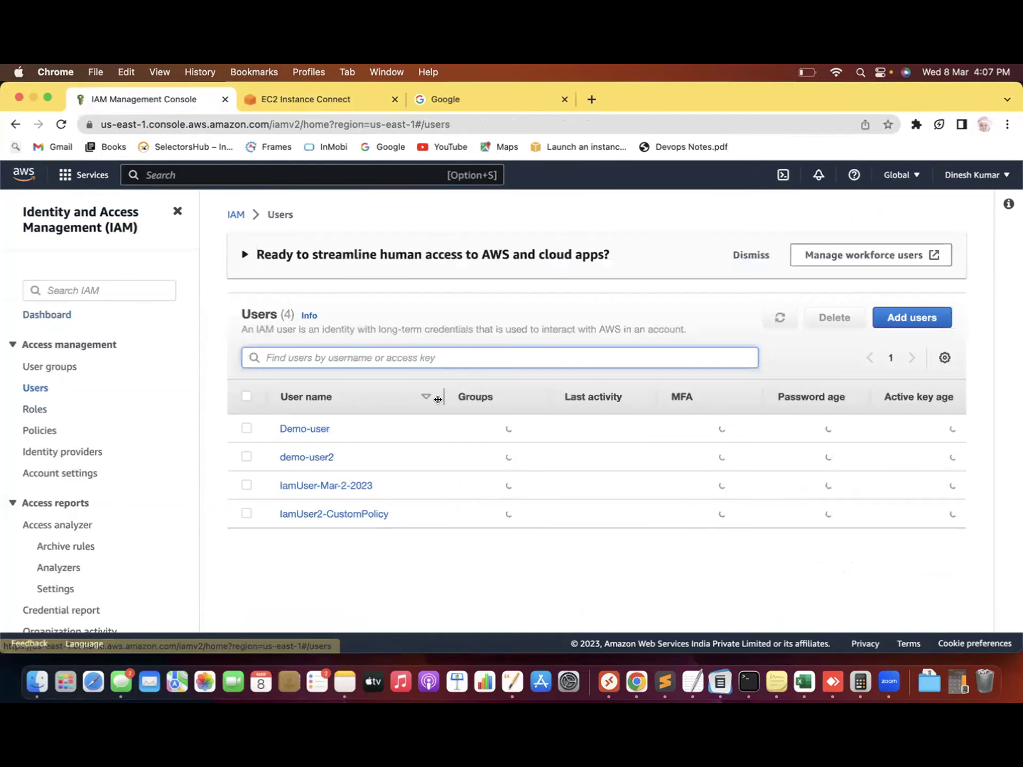
Start a new IAM user 'Demo-user-08-03-2023' with console access as an IAM user
click(895, 318)
click(350, 356)
text(Dem)
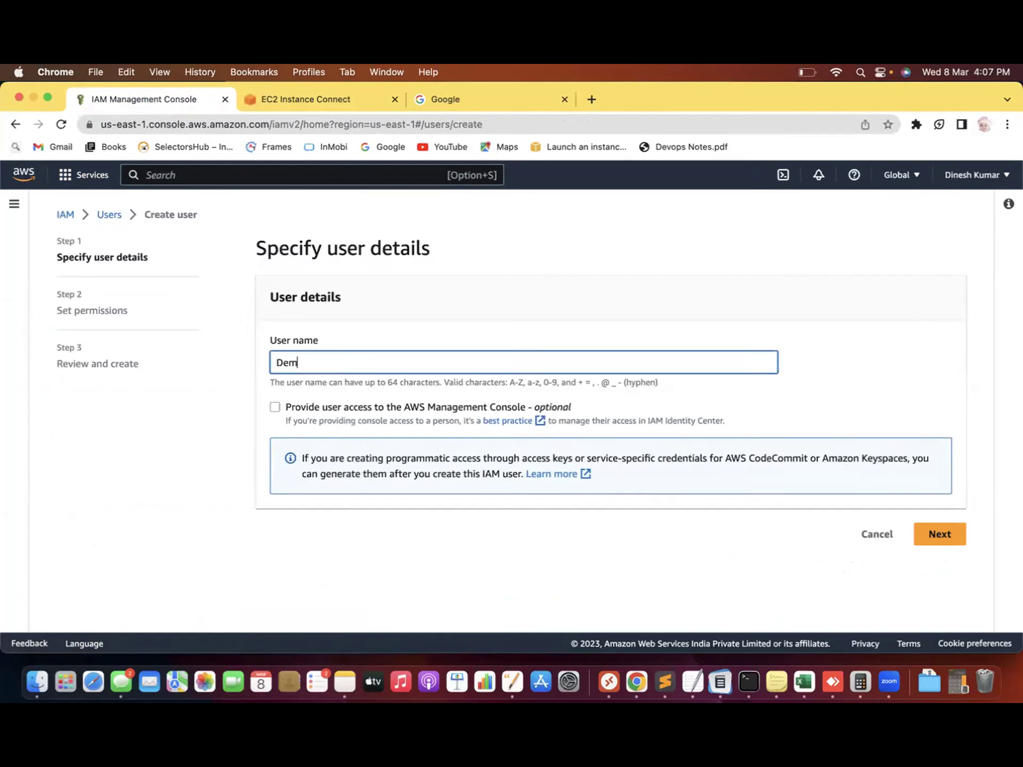
text(o-user-08-03-2023)
click(278, 406)
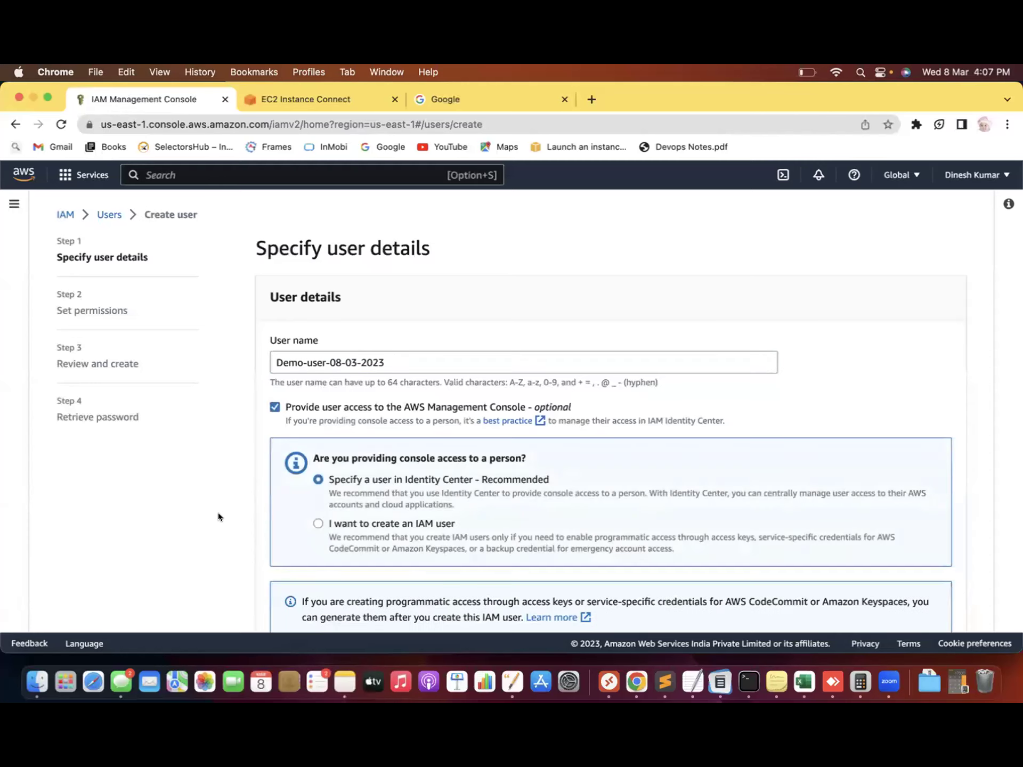
scroll(219, 512, down, 2)
click(319, 467)
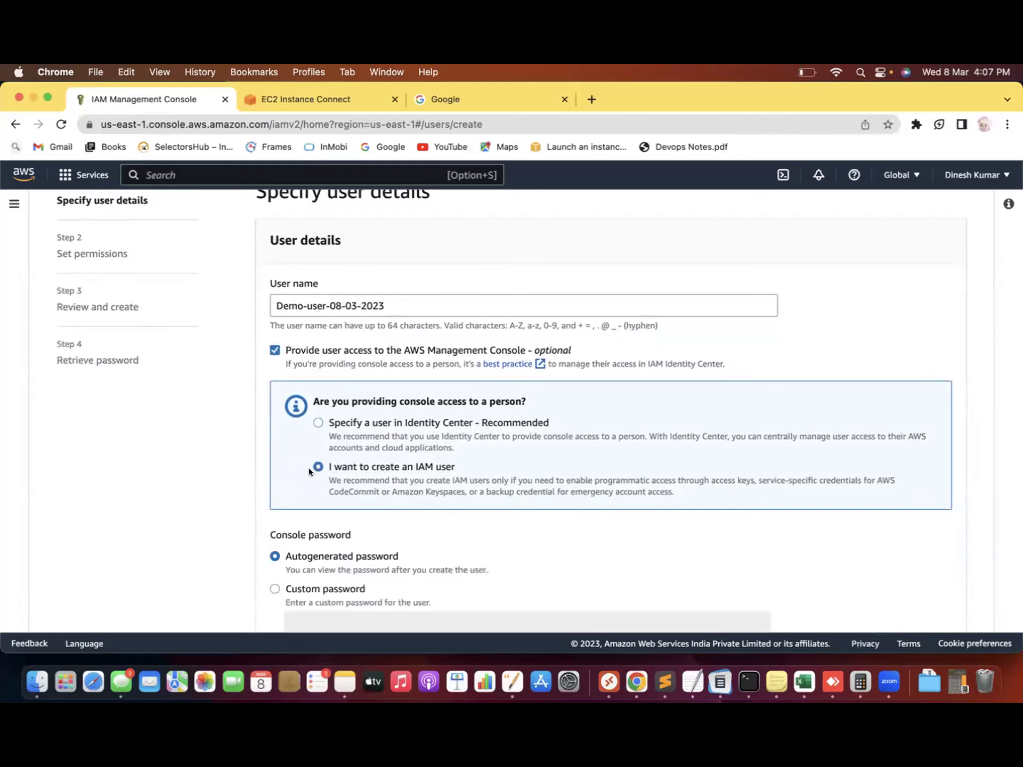
Set a custom console password without forcing a reset, and continue to permissions
scroll(208, 524, down, 2)
scroll(207, 520, down, 2)
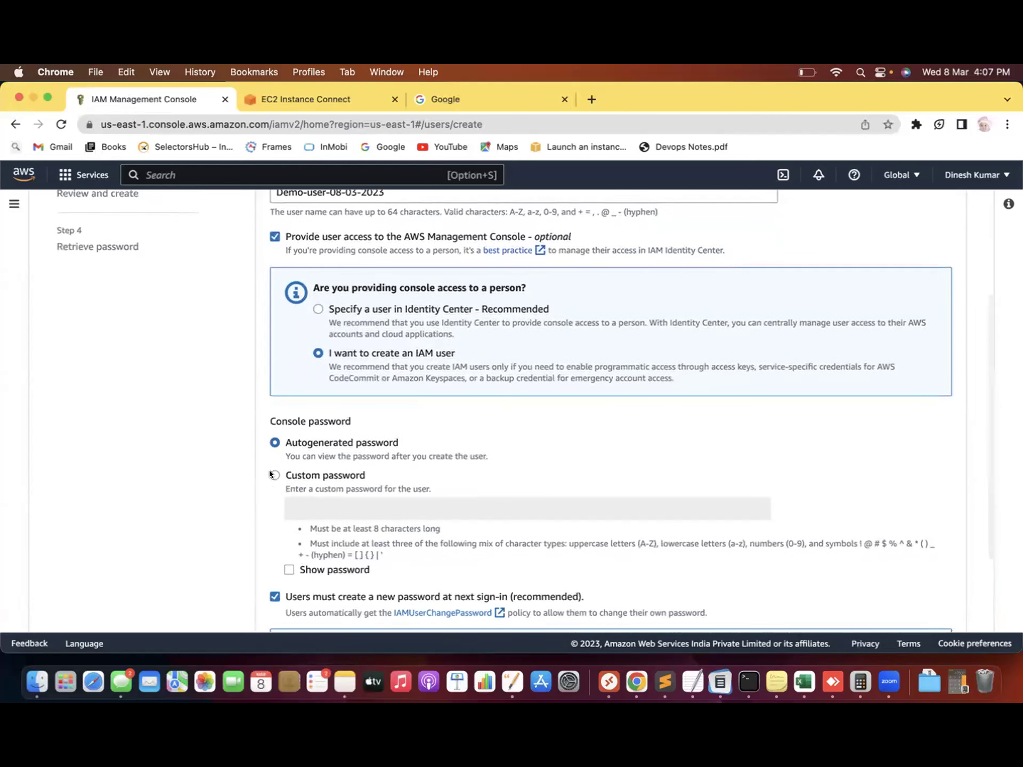
click(274, 474)
click(323, 503)
text(•••••••••)
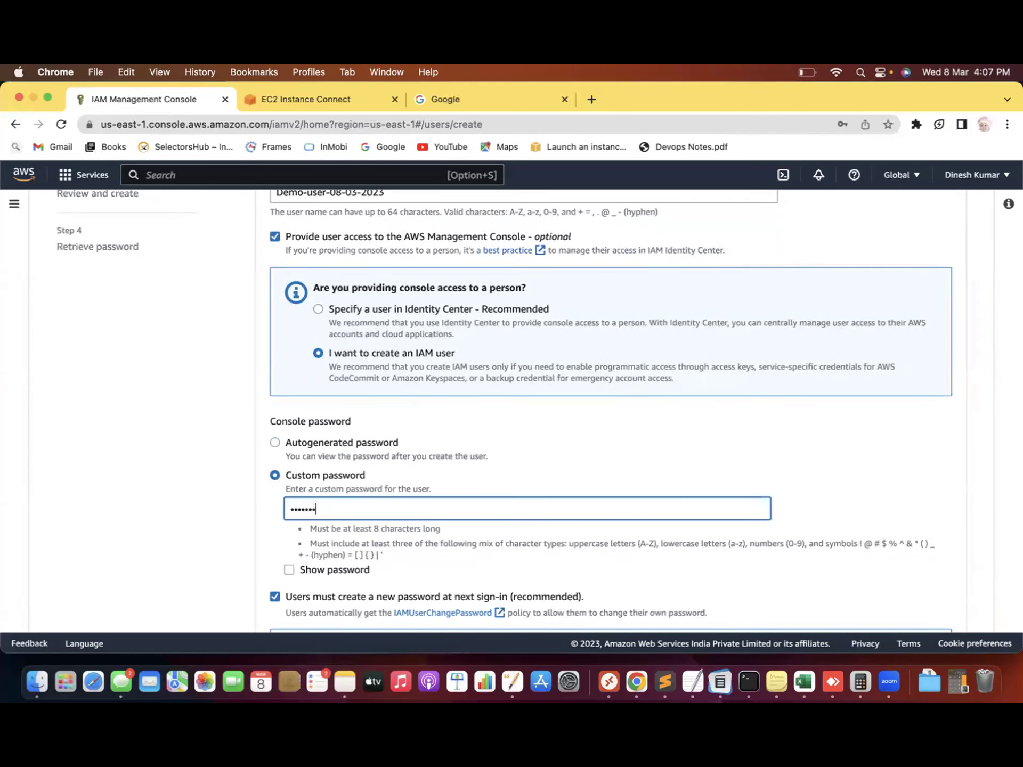
click(162, 519)
scroll(162, 520, down, 4)
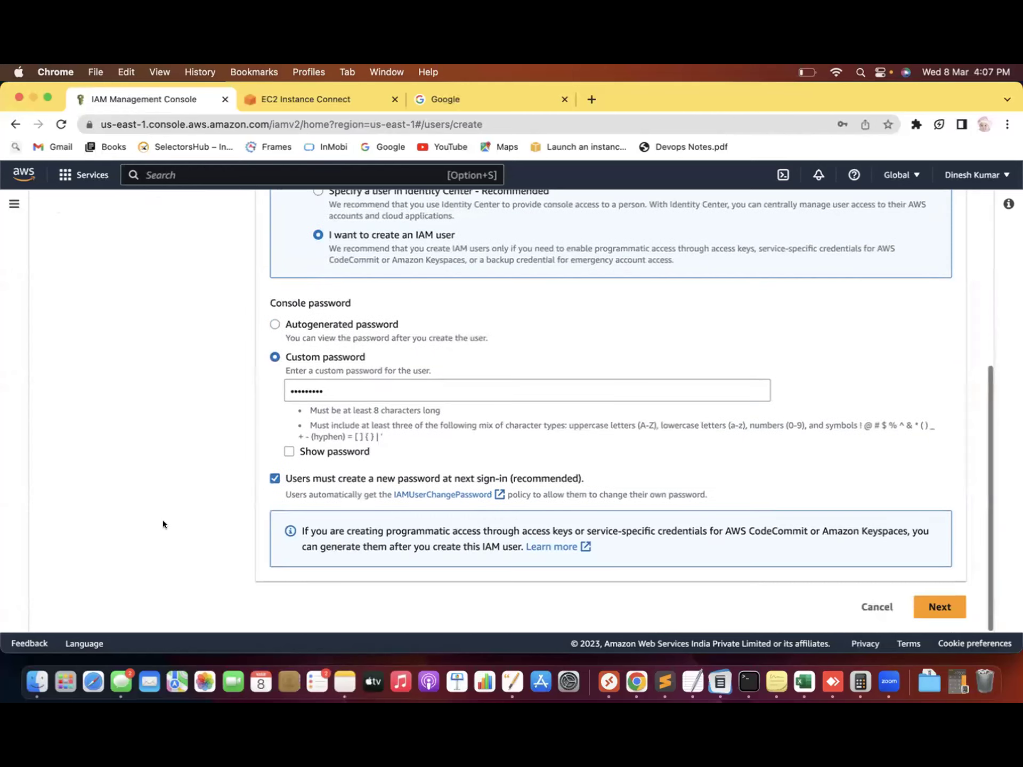
click(276, 480)
click(939, 606)
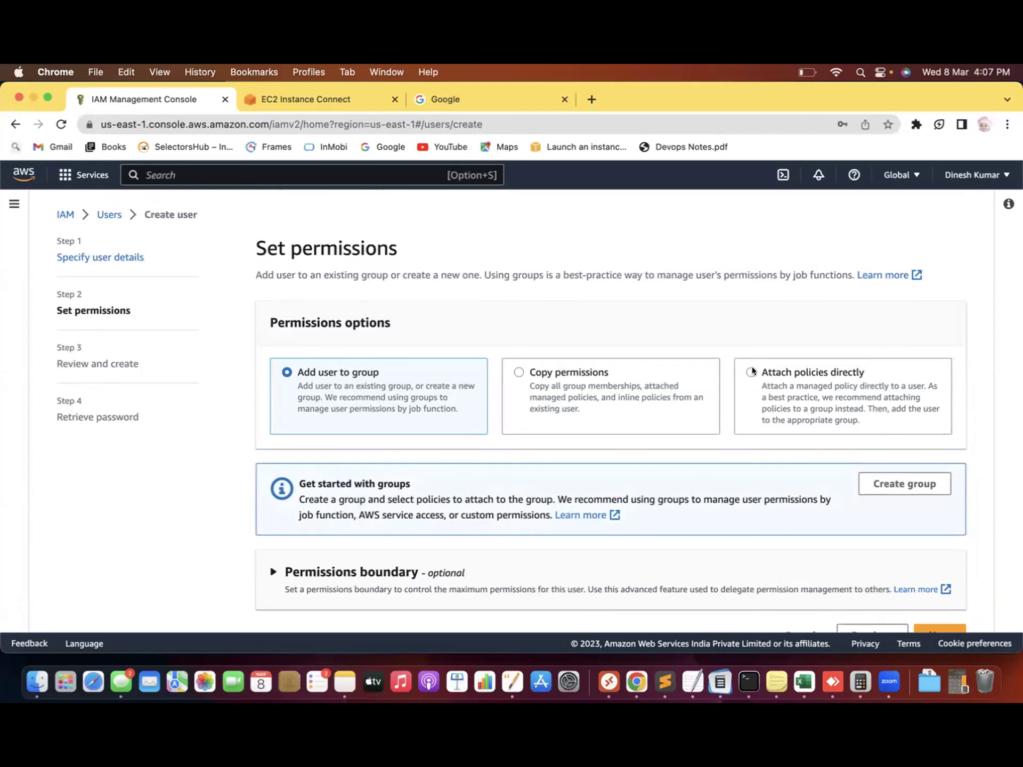
Choose AmazonS3ReadOnlyAccess to attach directly via the 's3read' filter, then go back to Users
click(747, 370)
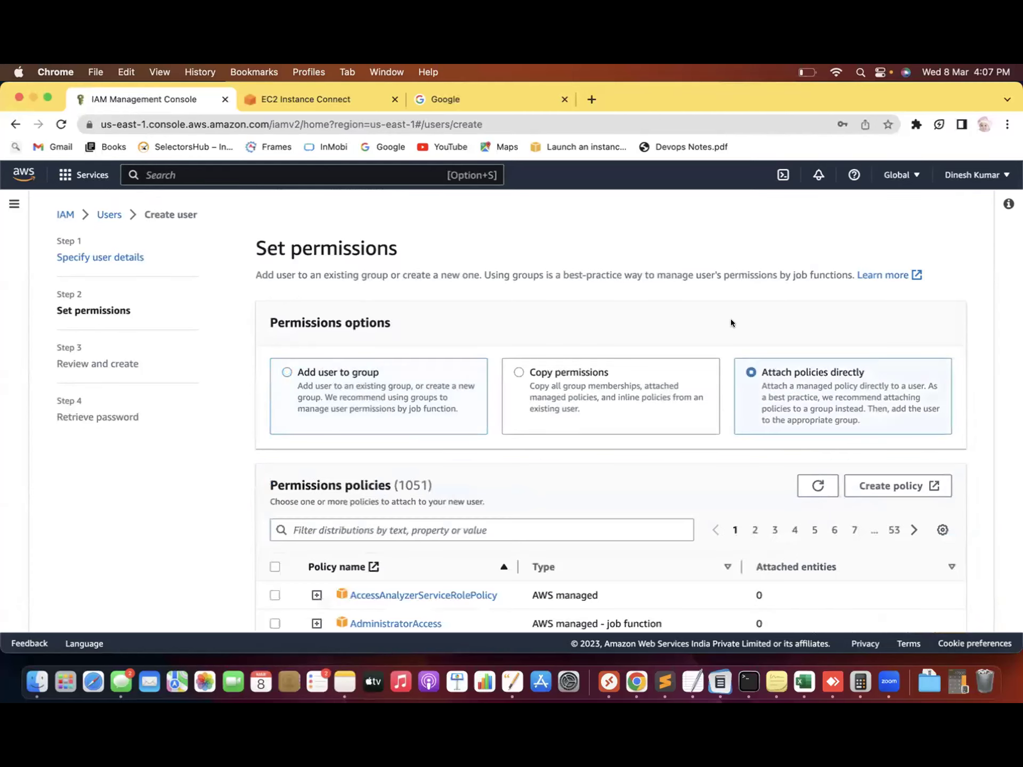
scroll(746, 217, down, 4)
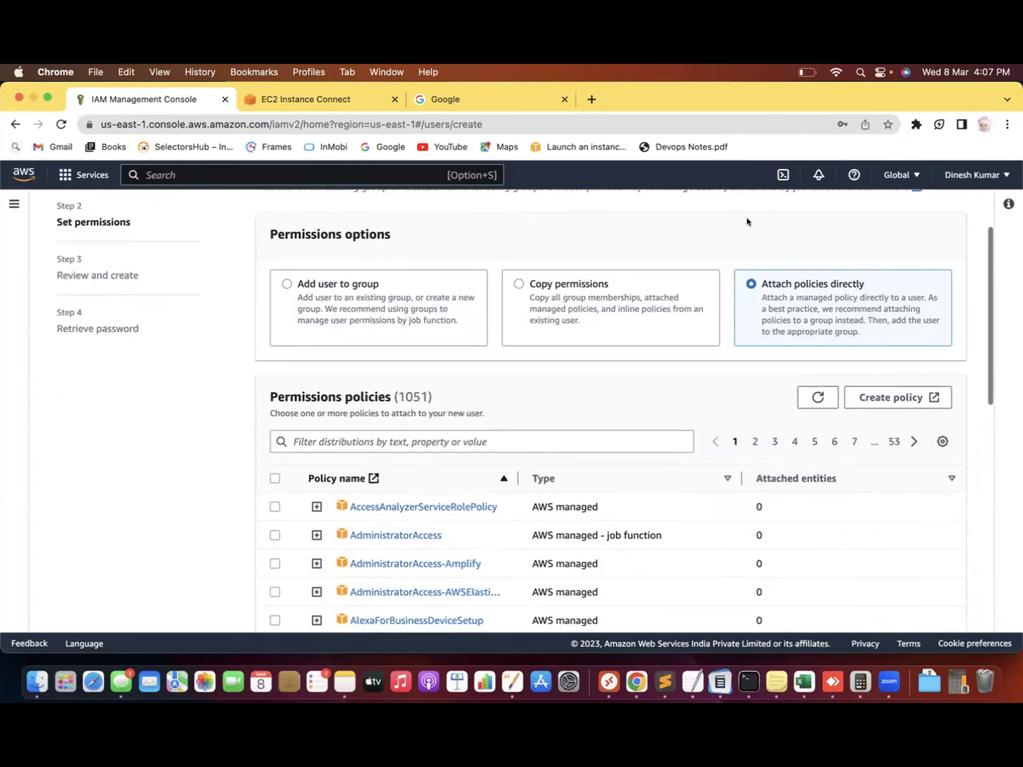
click(362, 416)
text(s3)
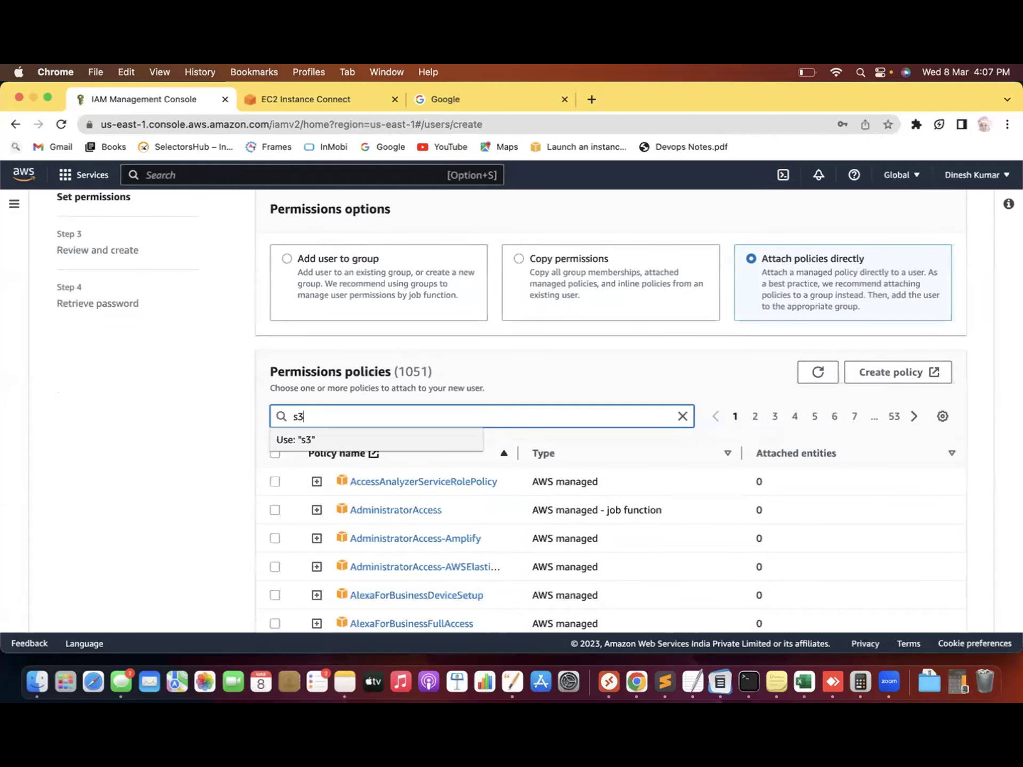
text(read)
key(Return)
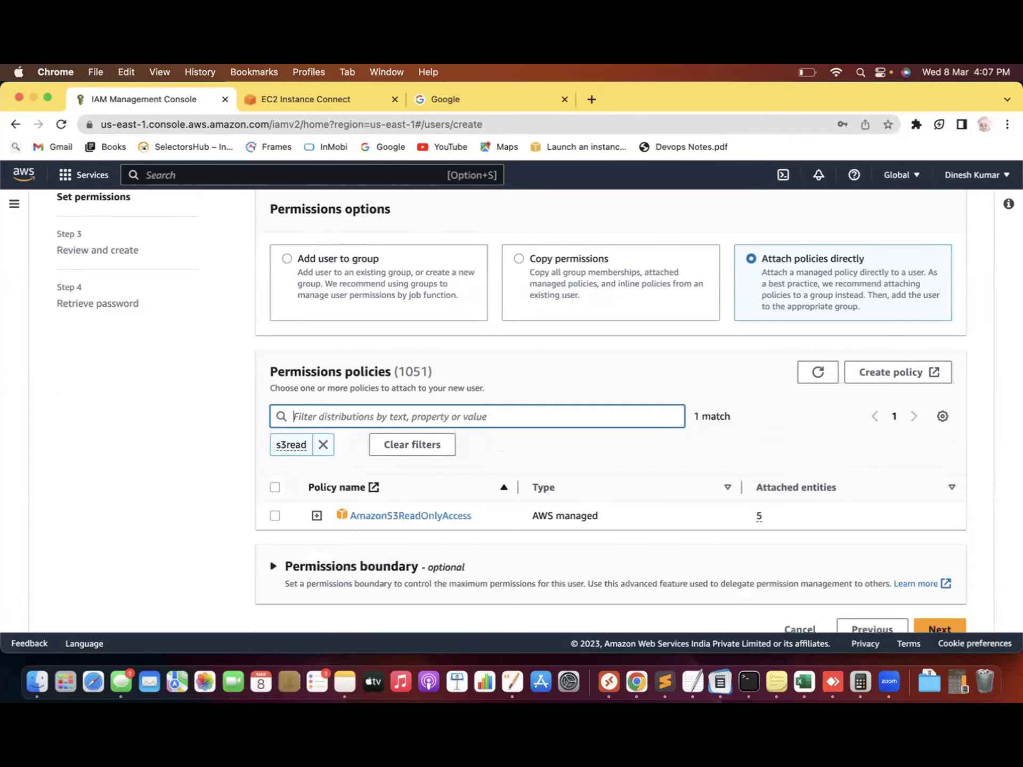
click(272, 515)
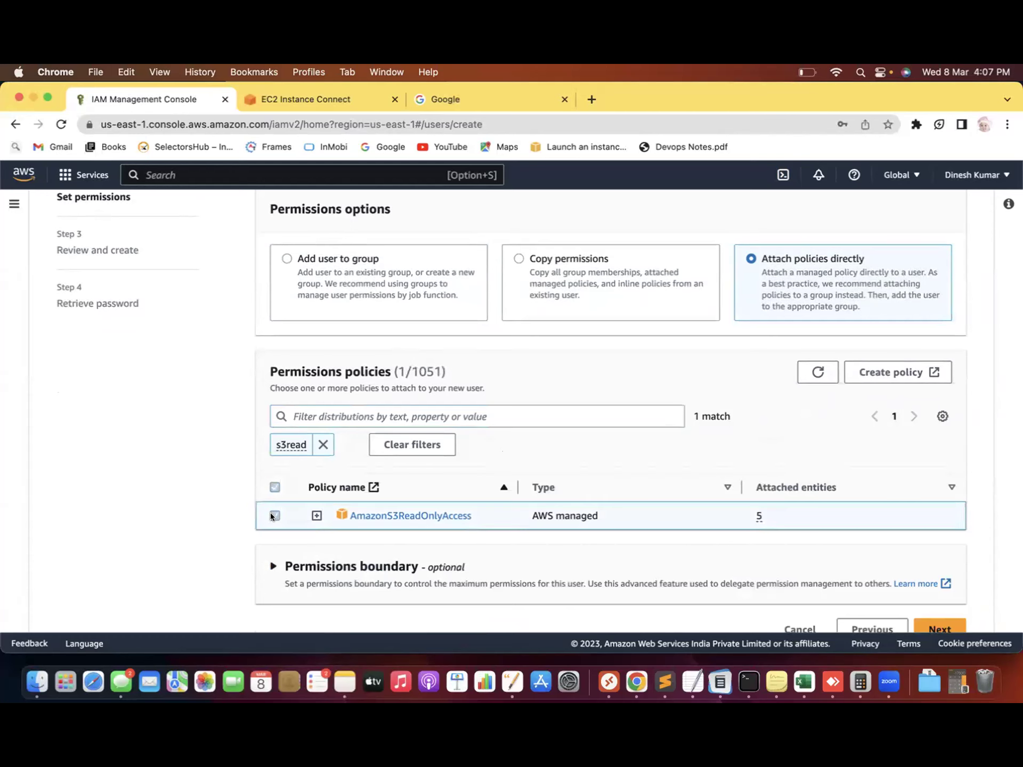
scroll(183, 512, up, 2)
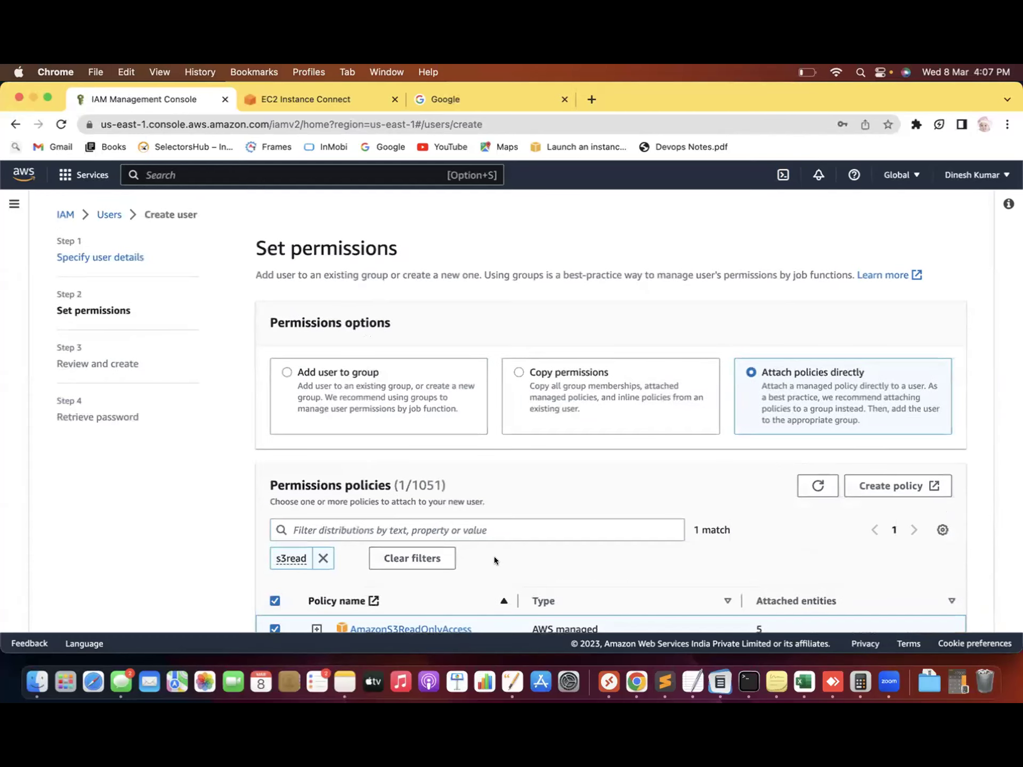
key(super+bracketleft)
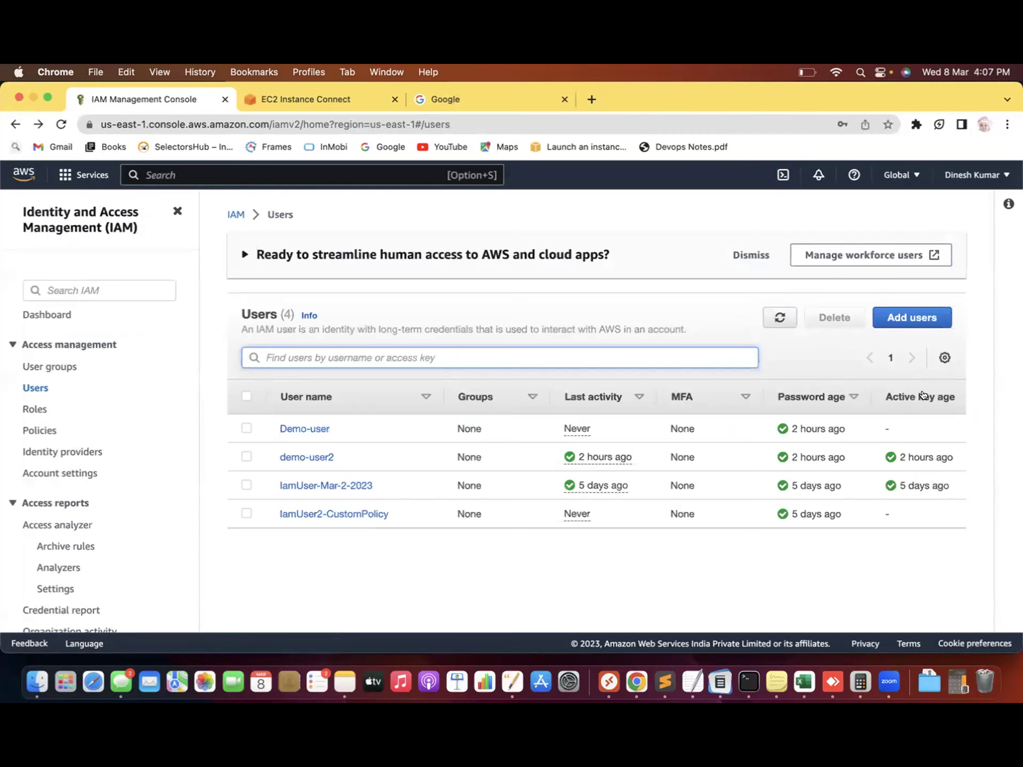
Create user 'Demo-user-08-03-2023' with console access and a custom password, no forced reset
click(919, 317)
click(380, 356)
text(Demo-user)
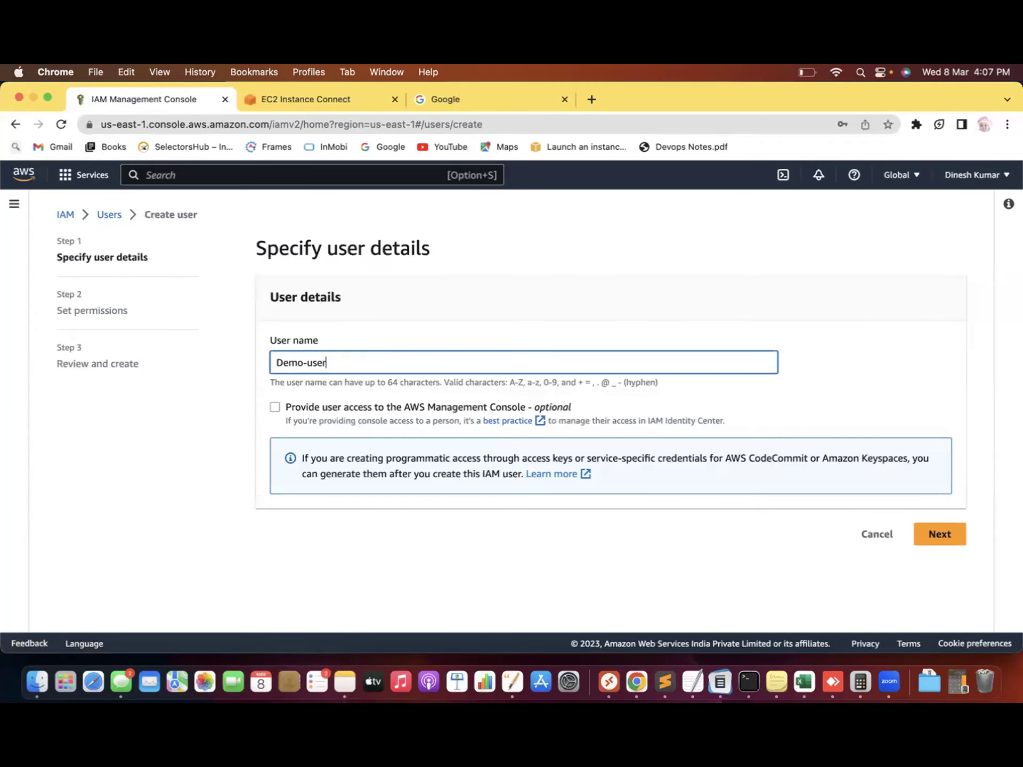
text(-08-03-2023)
click(271, 404)
click(318, 523)
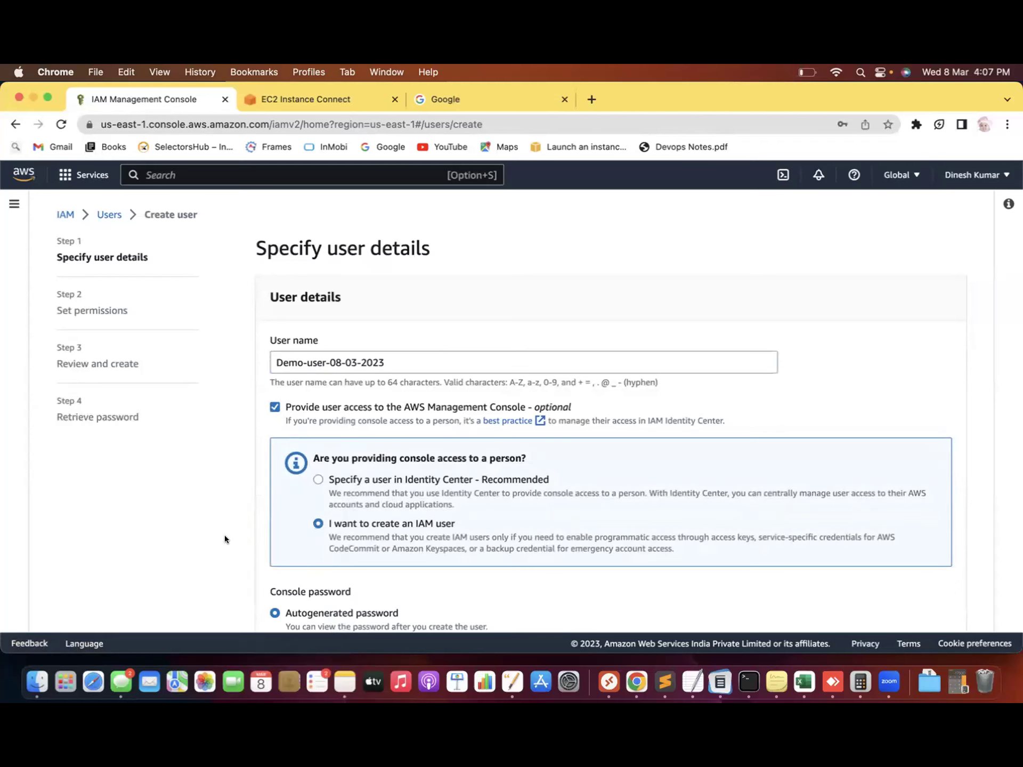
scroll(225, 535, down, 5)
click(275, 356)
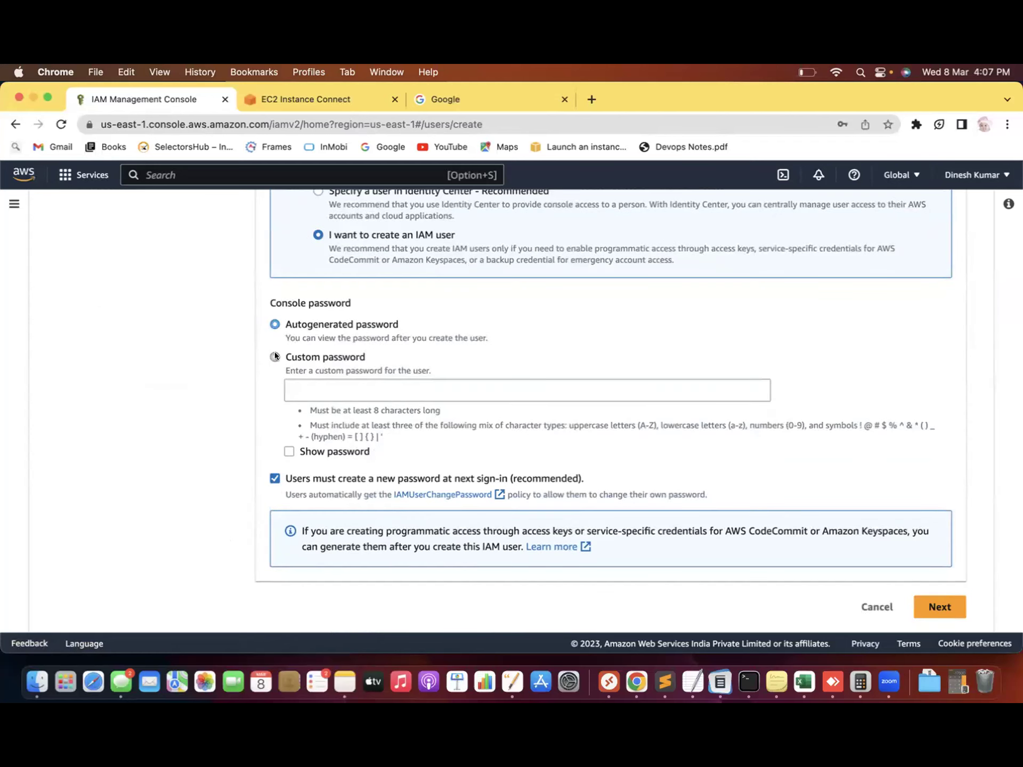
click(272, 478)
click(346, 388)
text(•••••••••)
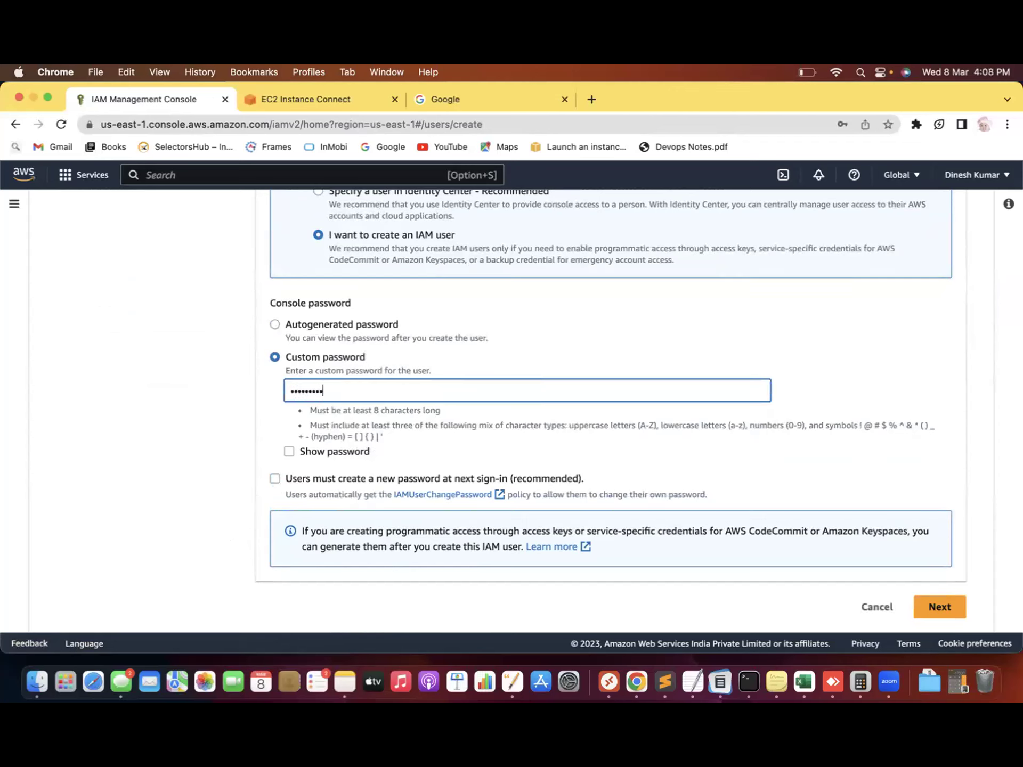
click(154, 446)
click(938, 607)
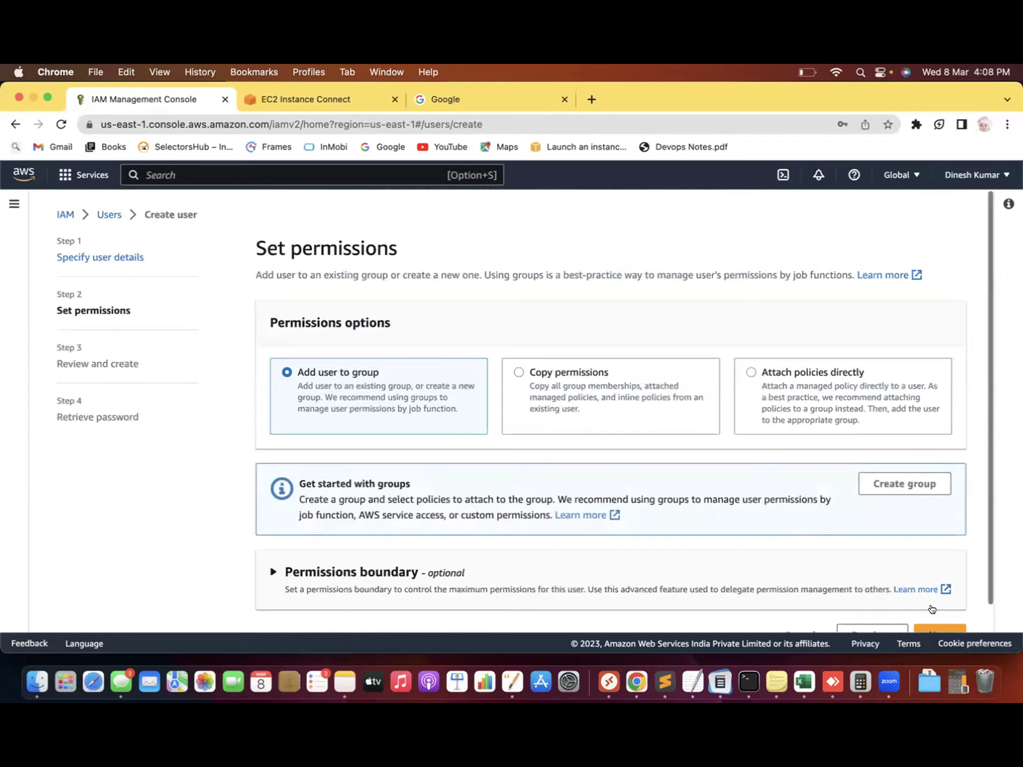
Attach the AmazonS3ReadOnlyAccess policy directly, found by filtering for 's3read'
click(751, 371)
click(362, 528)
text(s3reasd)
key(BackSpace)
key(BackSpace)
text(d)
key(Return)
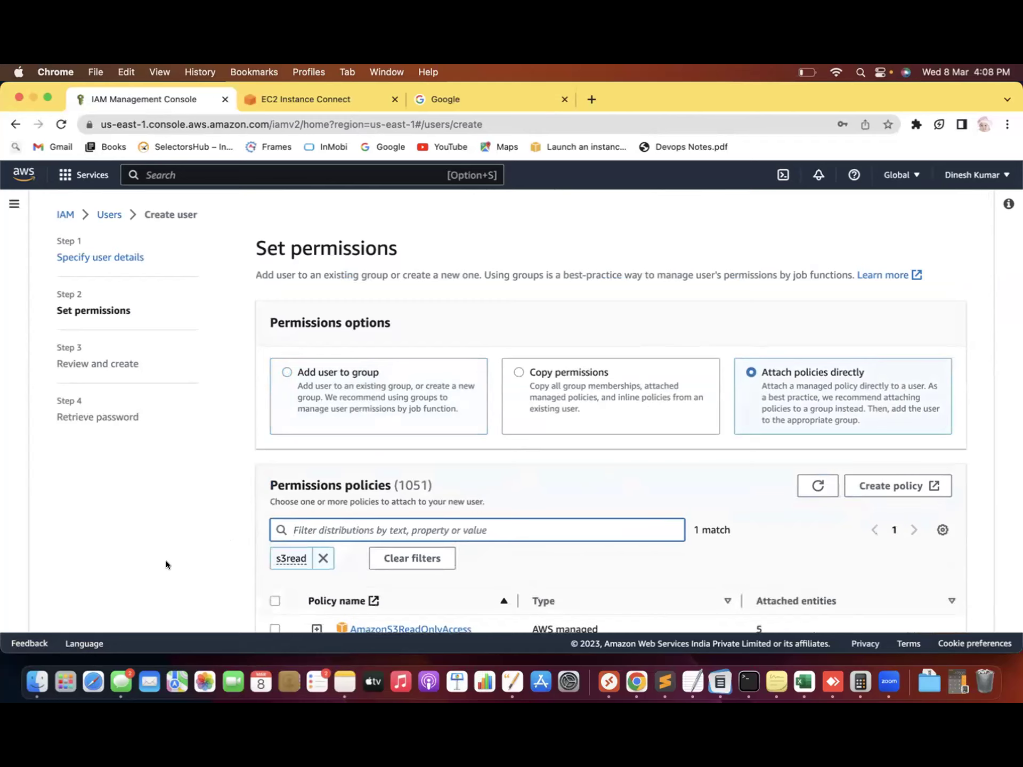
scroll(156, 563, down, 2)
scroll(156, 563, down, 3)
click(275, 492)
Review and create the user Demo-user-08-03-2023
click(925, 611)
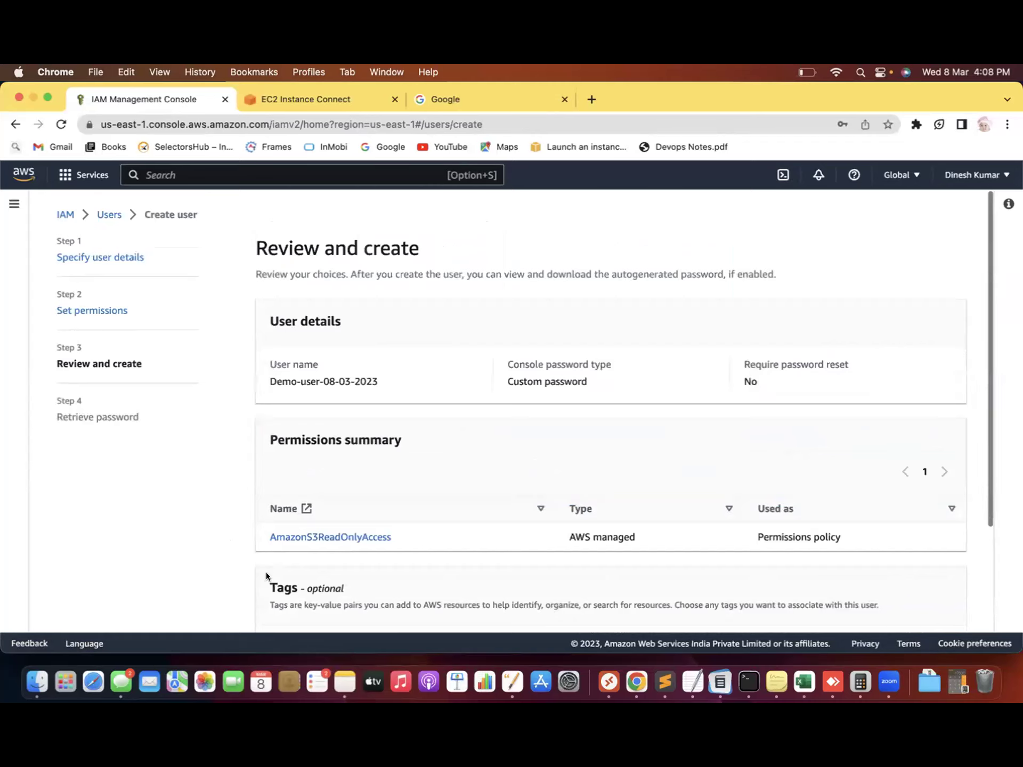
scroll(187, 571, down, 3)
click(931, 608)
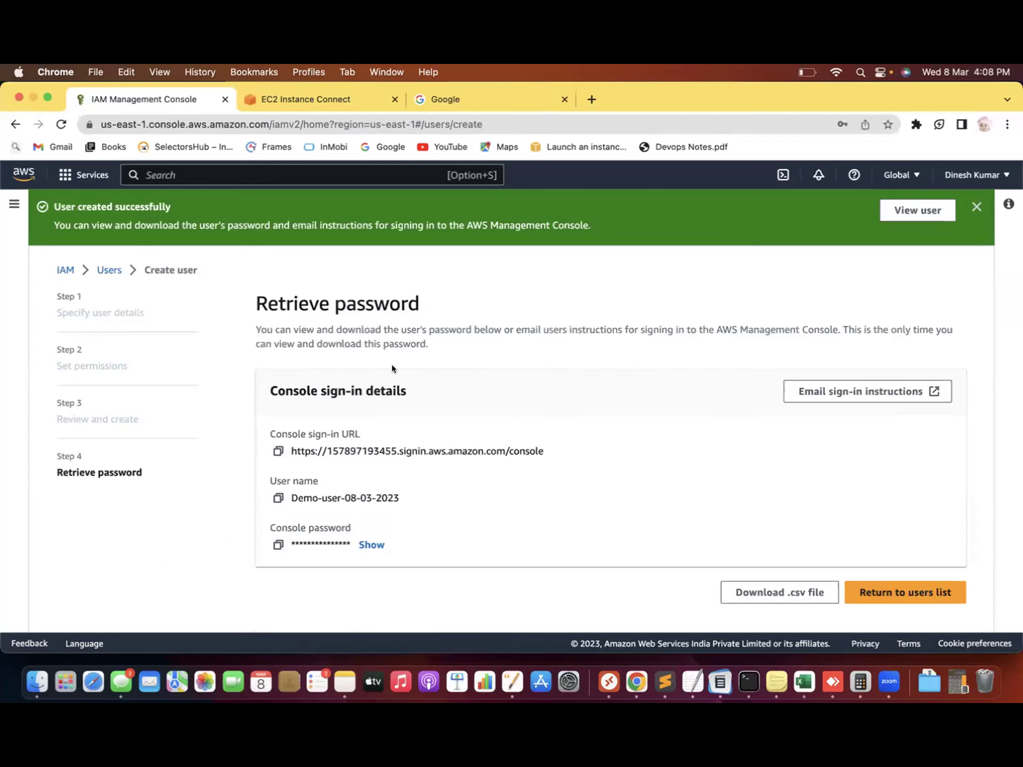
Open Demo-user-08-03-2023's details and go to its Security credentials section
click(915, 210)
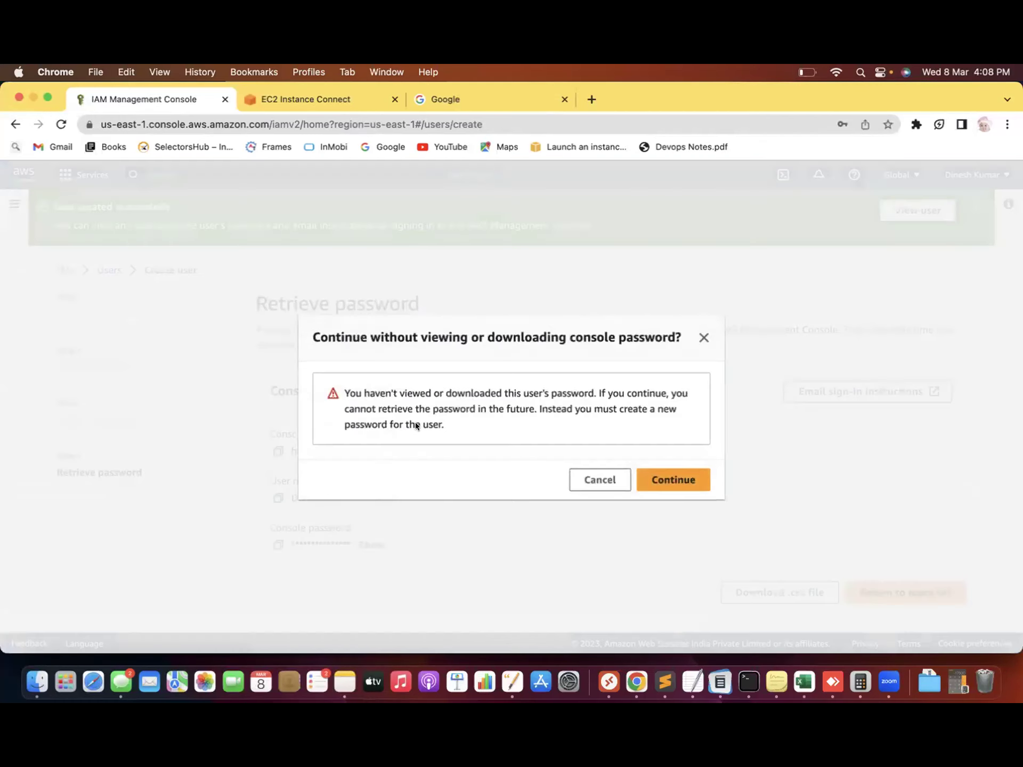
click(665, 475)
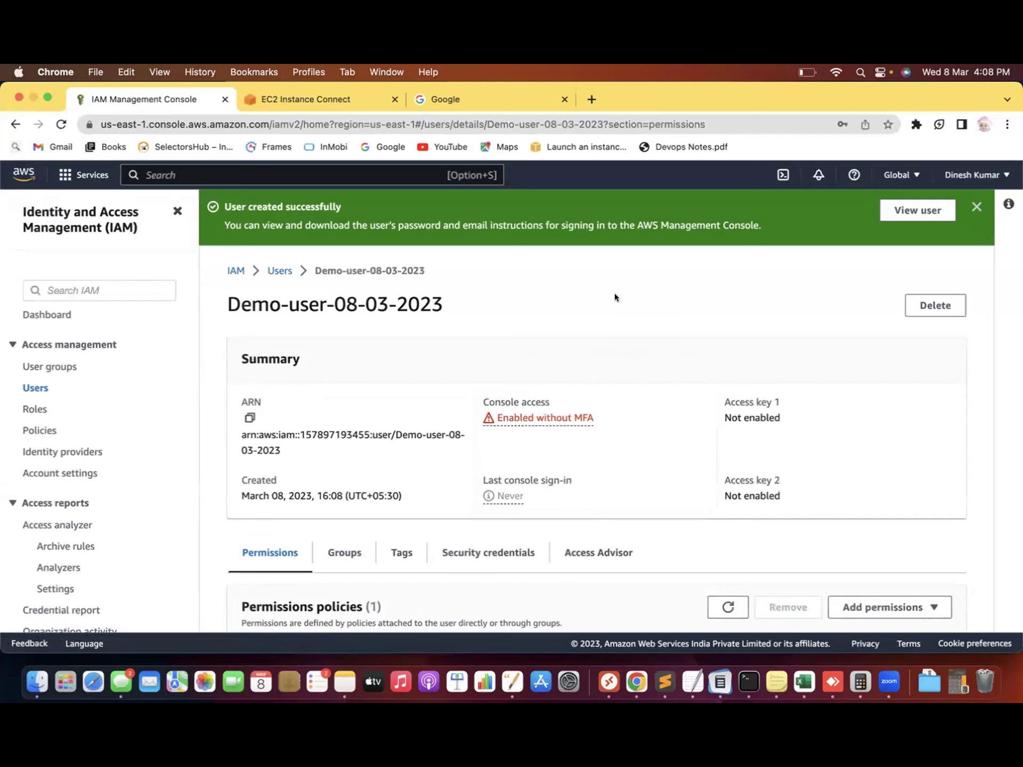
scroll(615, 297, down, 5)
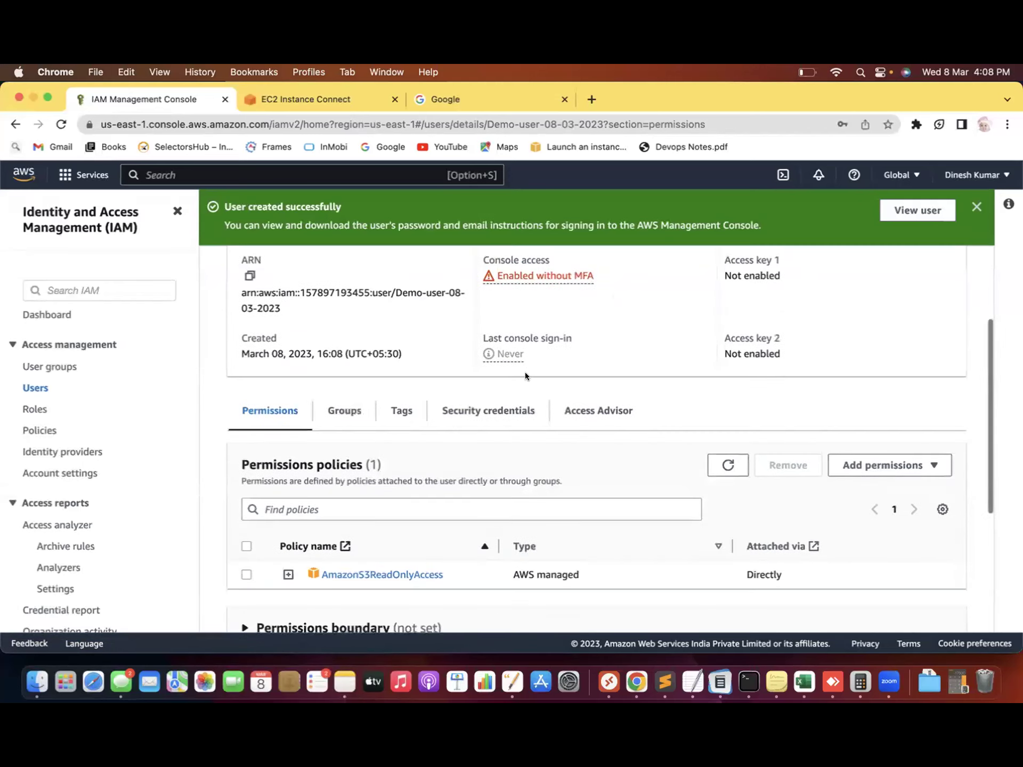
click(492, 398)
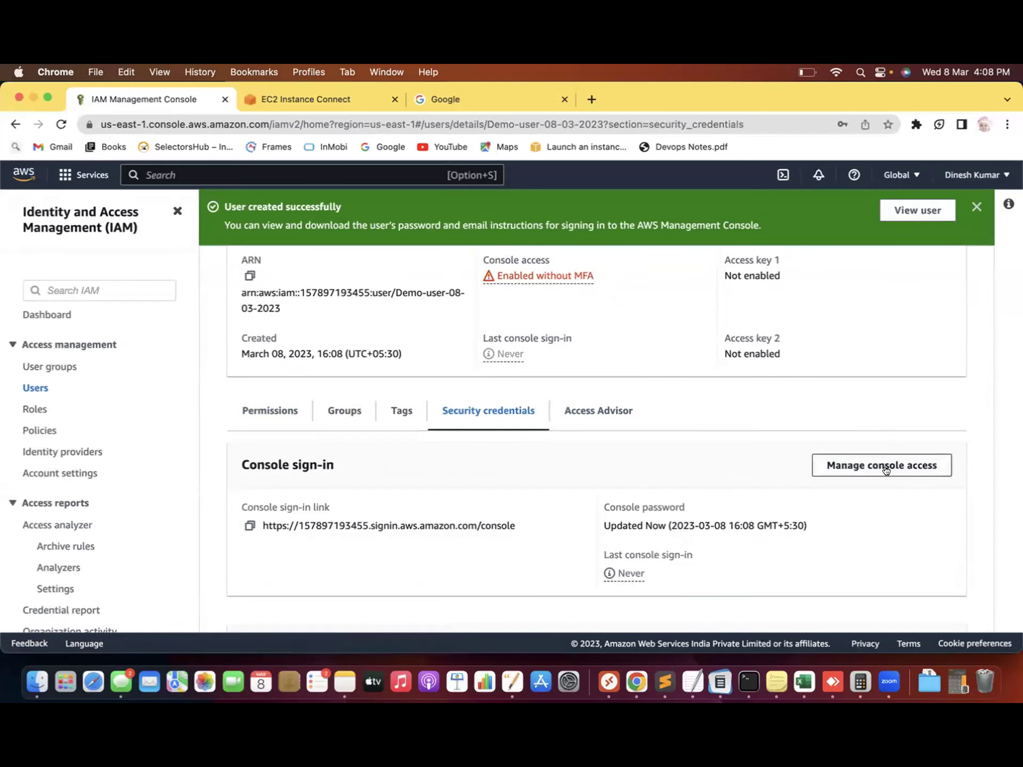
scroll(864, 468, down, 5)
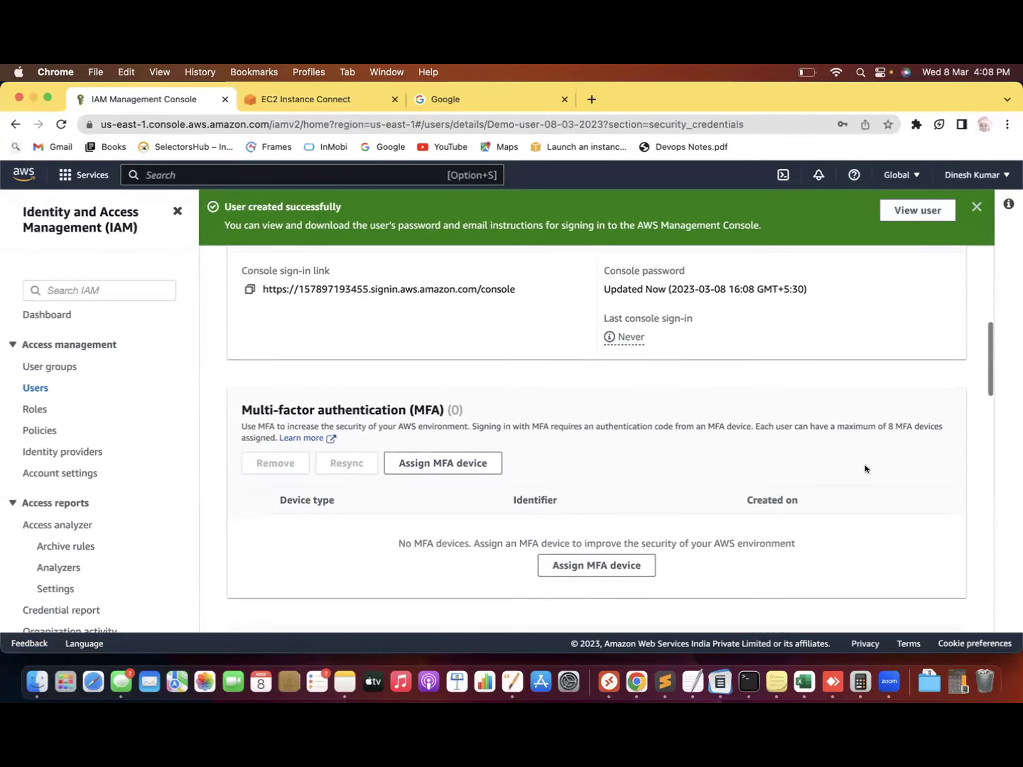
scroll(864, 464, down, 8)
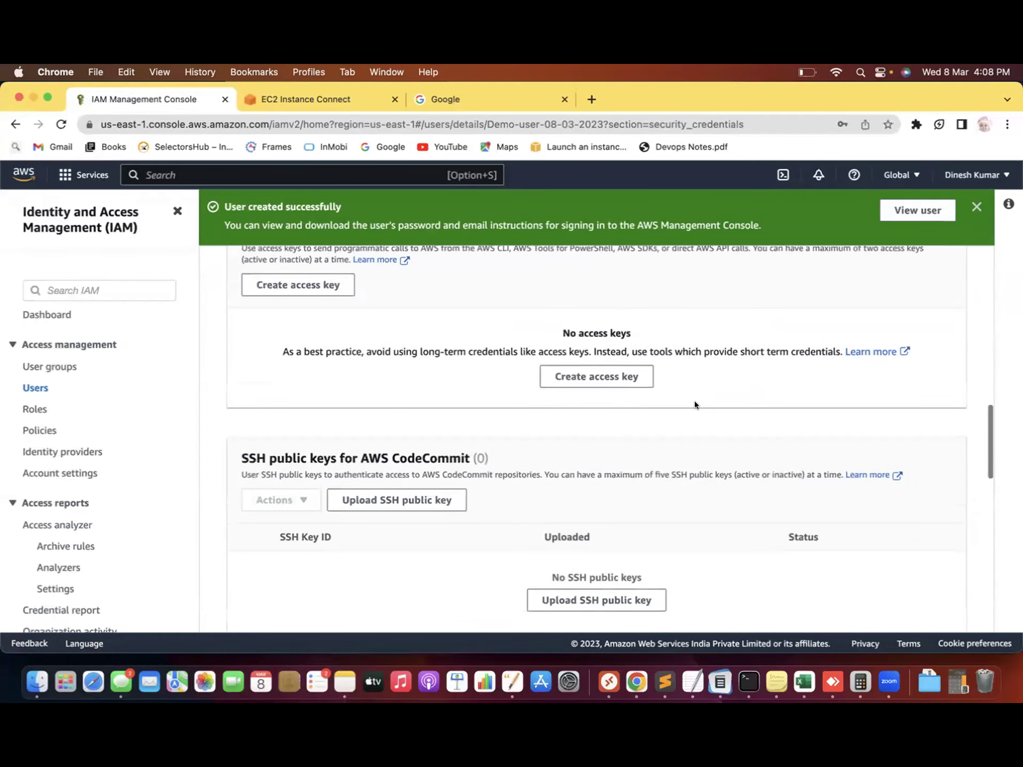
Create a Command Line Interface access key tagged 'acckey'
click(578, 371)
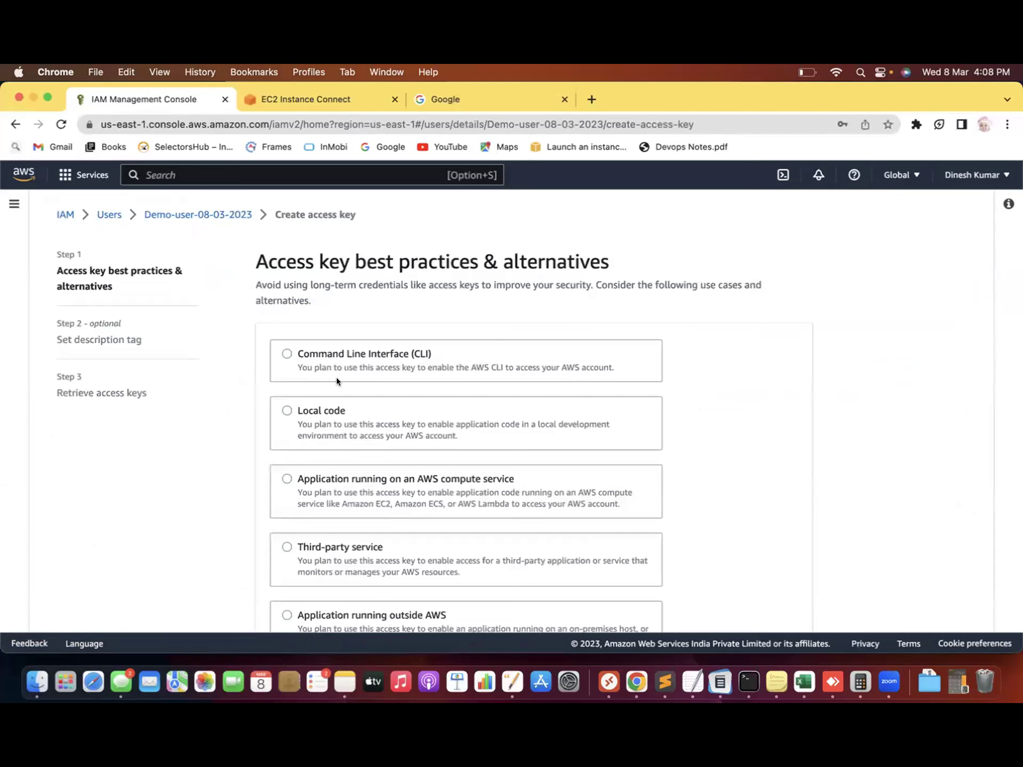
click(281, 352)
scroll(190, 560, down, 5)
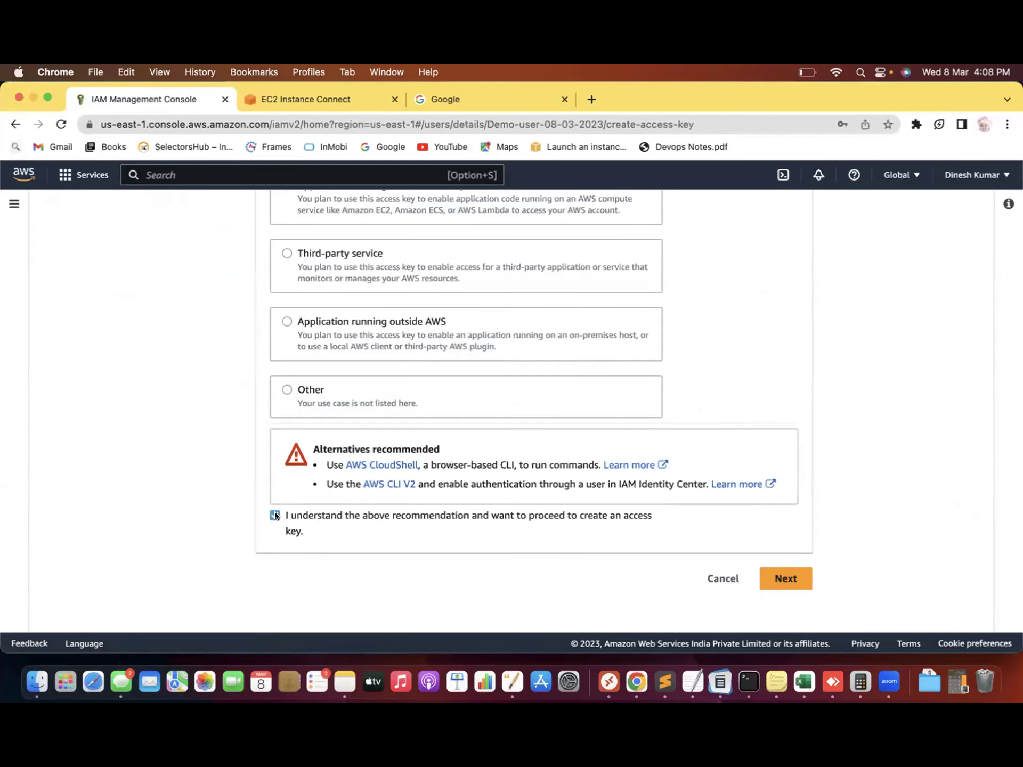
click(803, 571)
click(323, 365)
text(acckey)
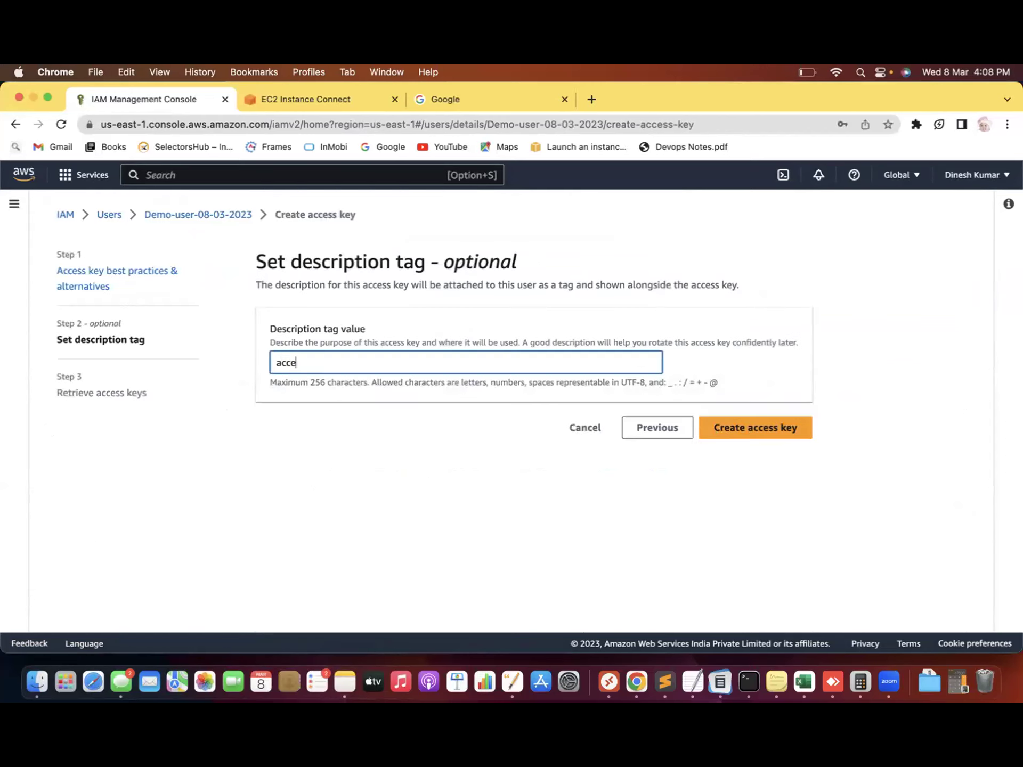
click(782, 428)
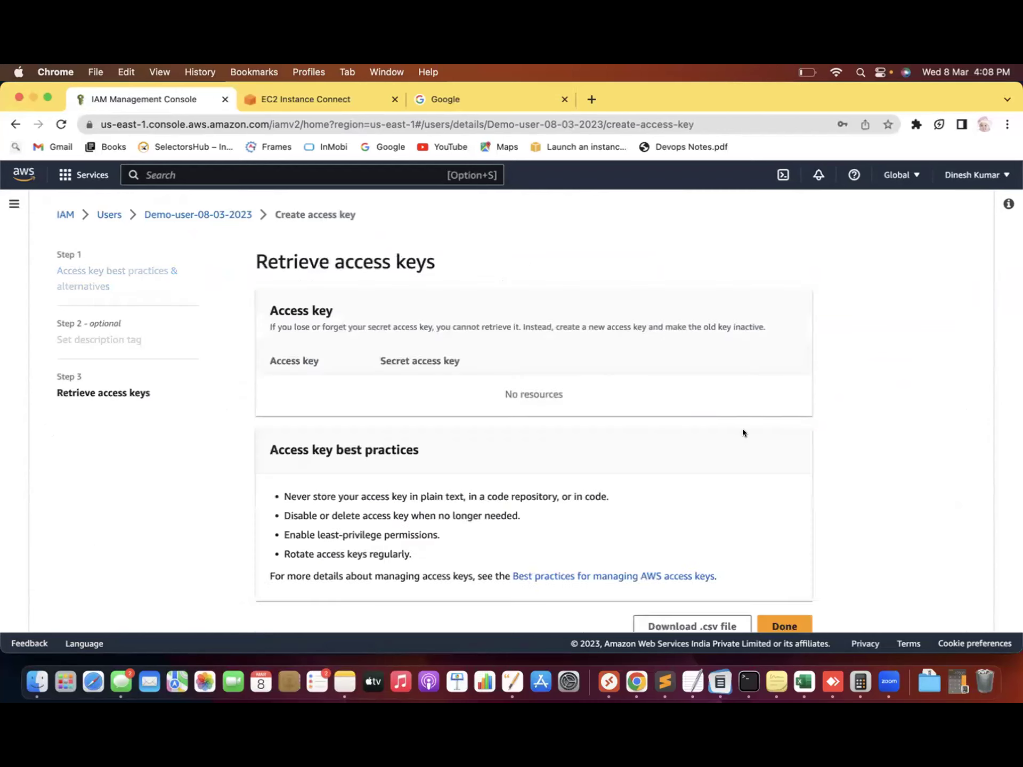
Copy the new access key ID and return to the EC2 Instance Connect terminal
scroll(145, 535, down, 3)
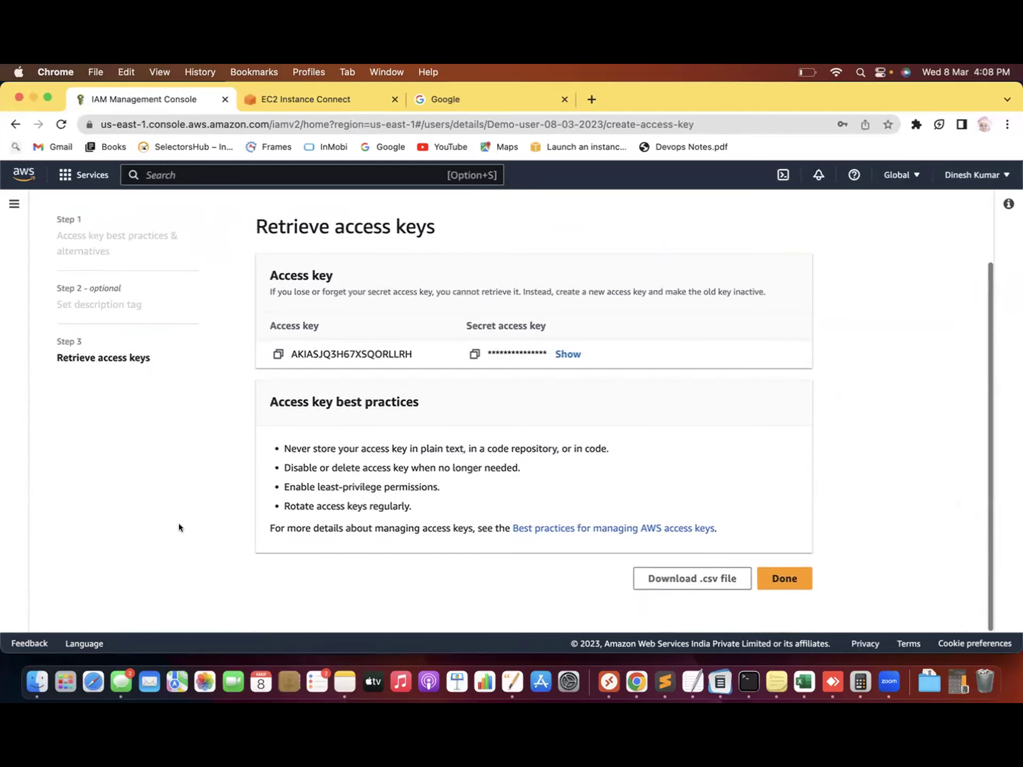
click(272, 349)
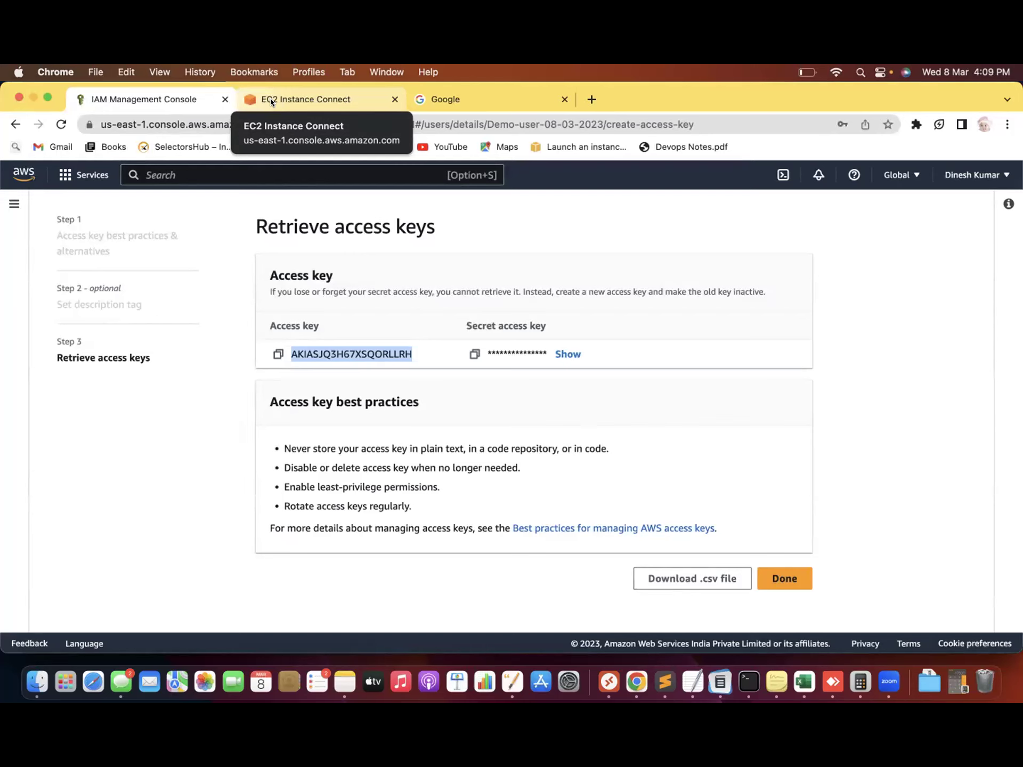
click(199, 448)
click(278, 354)
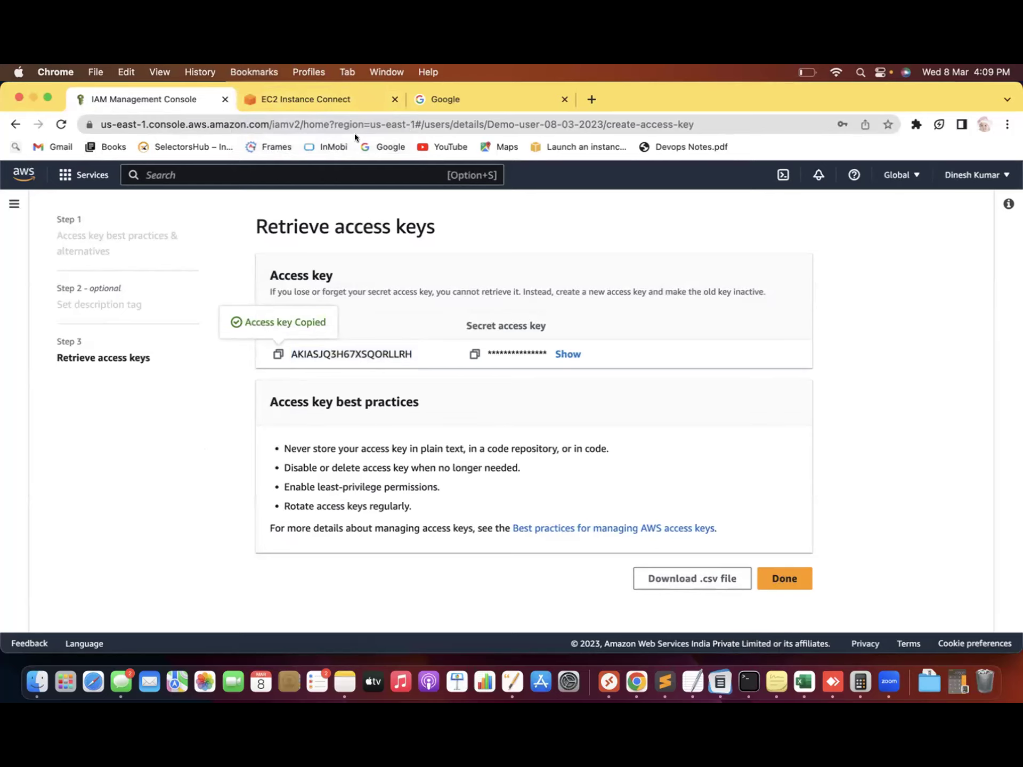
click(293, 75)
click(245, 95)
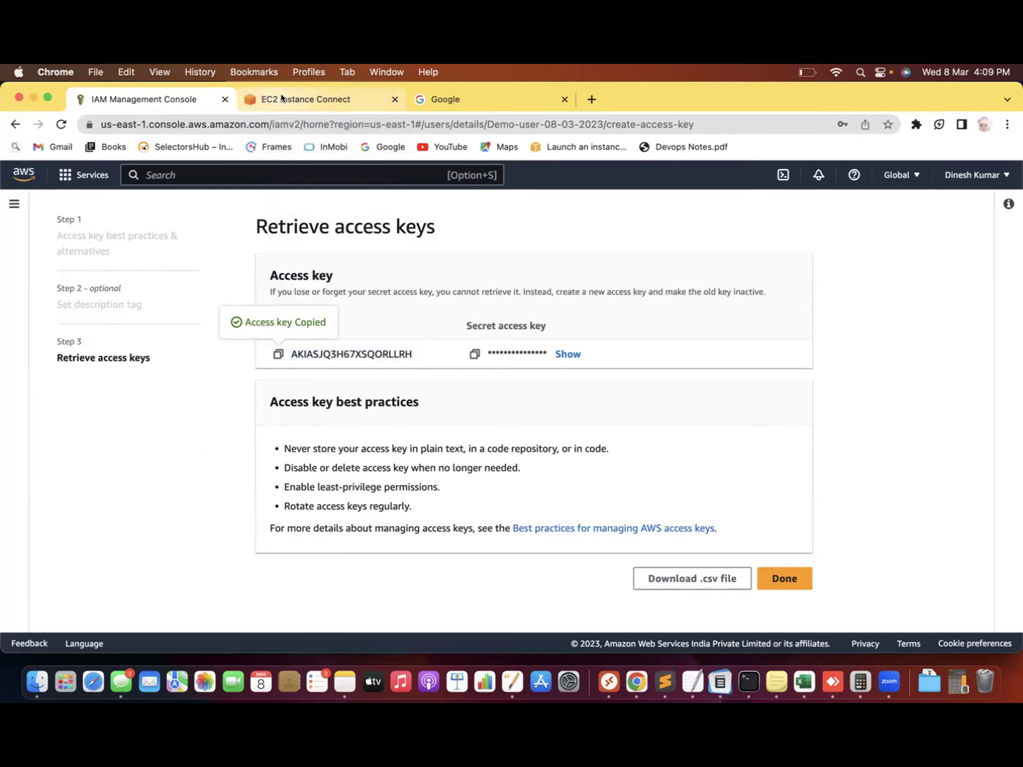
Enter the copied access key ID and secret access key into aws configure
key(super+v)
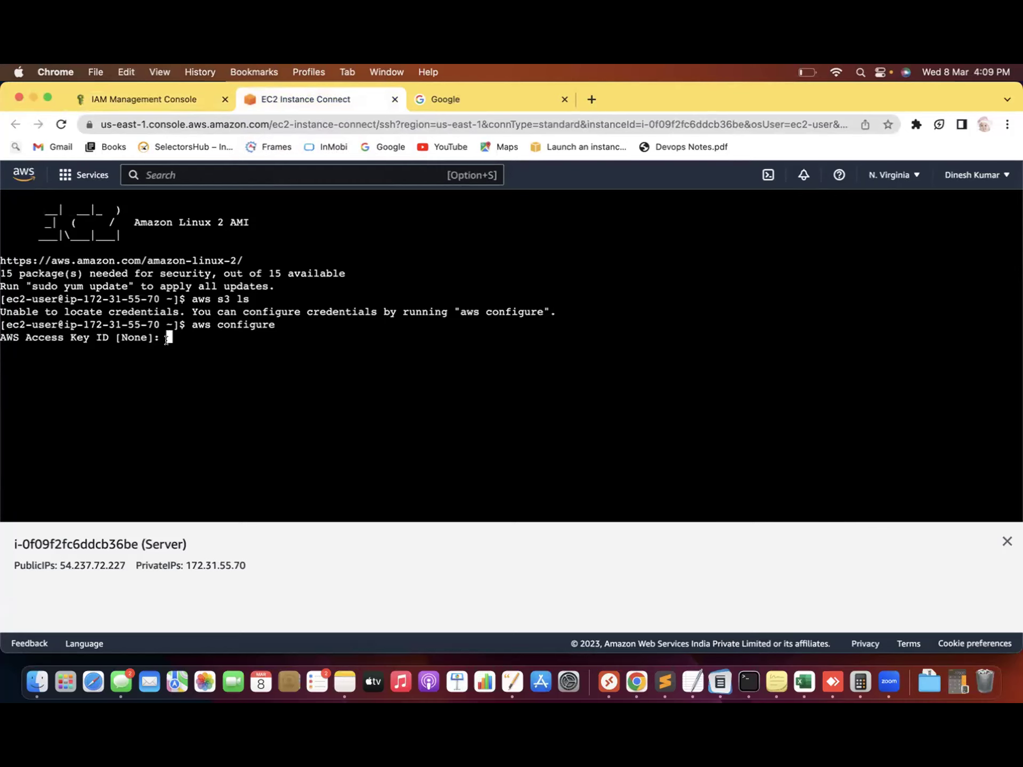
key(Return)
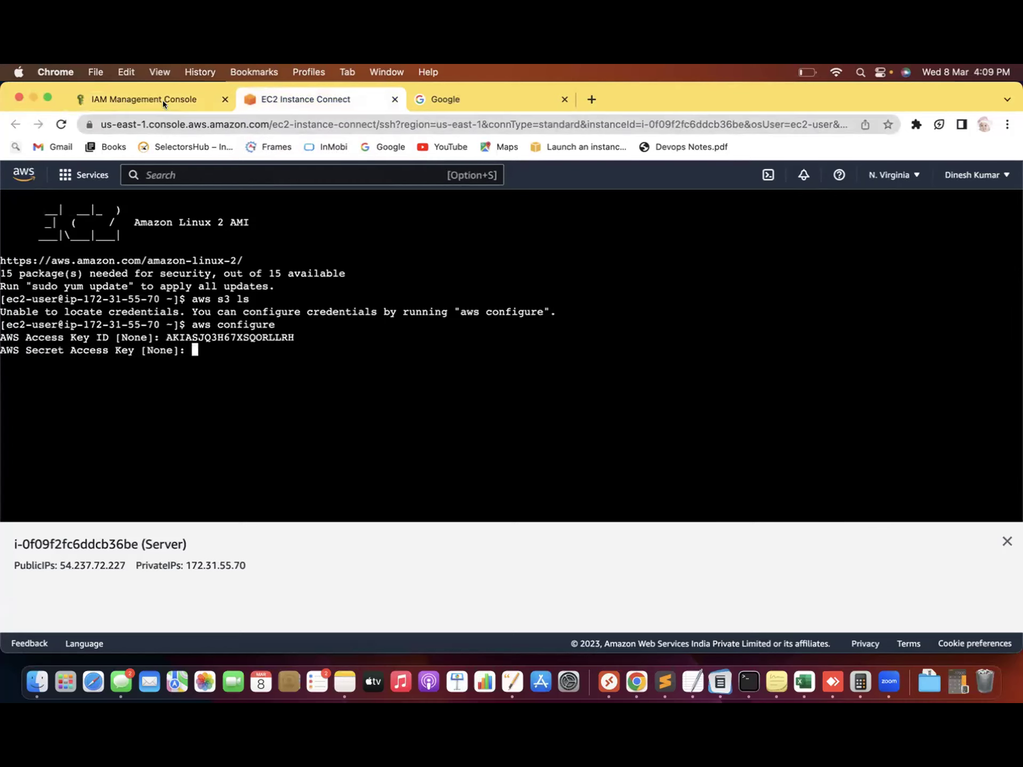
click(162, 100)
click(474, 353)
click(311, 94)
key(super+v)
key(Return)
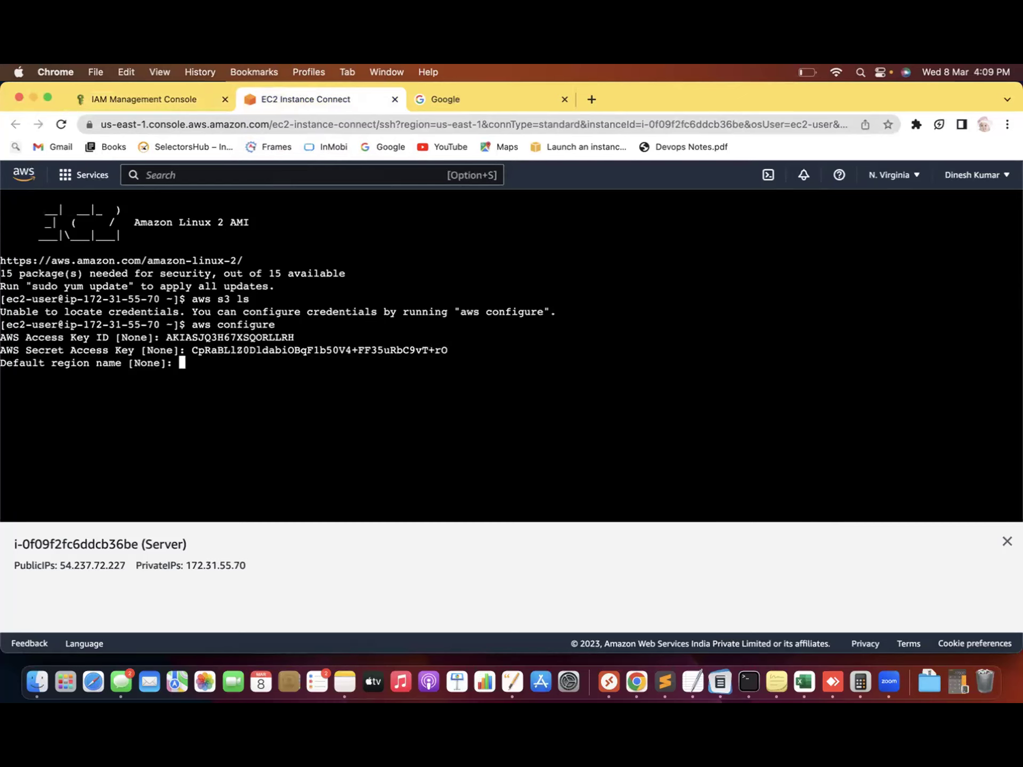
Set the default region to us-east-1 and the output format to json
click(889, 174)
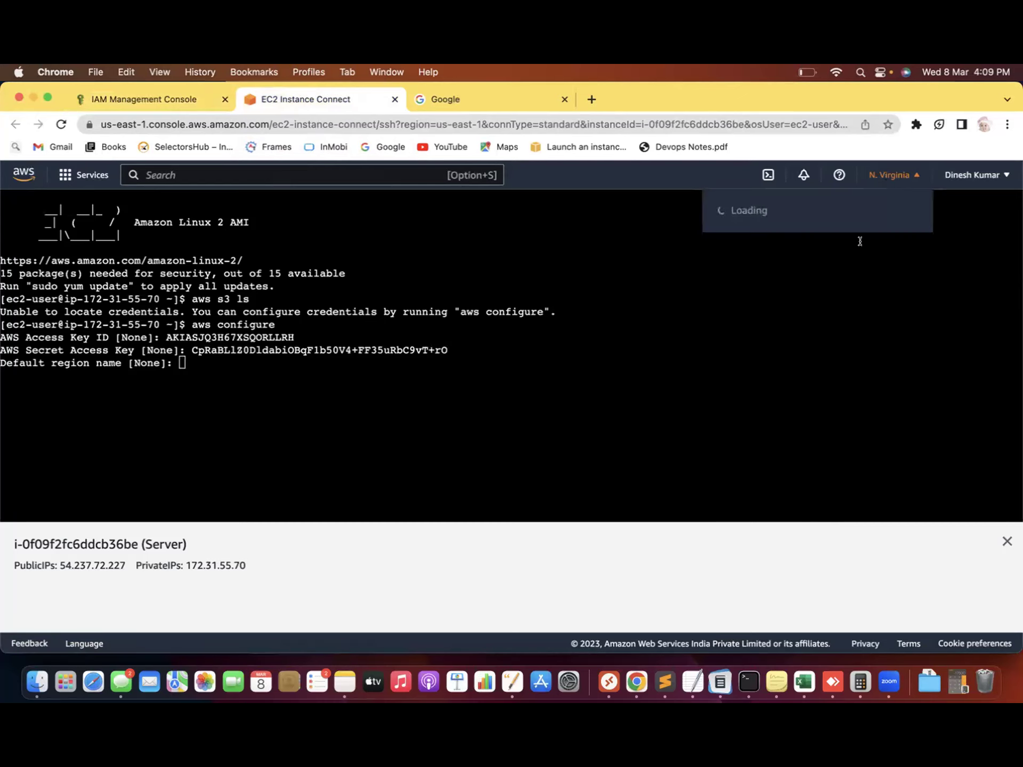
click(223, 361)
text(us-east-1)
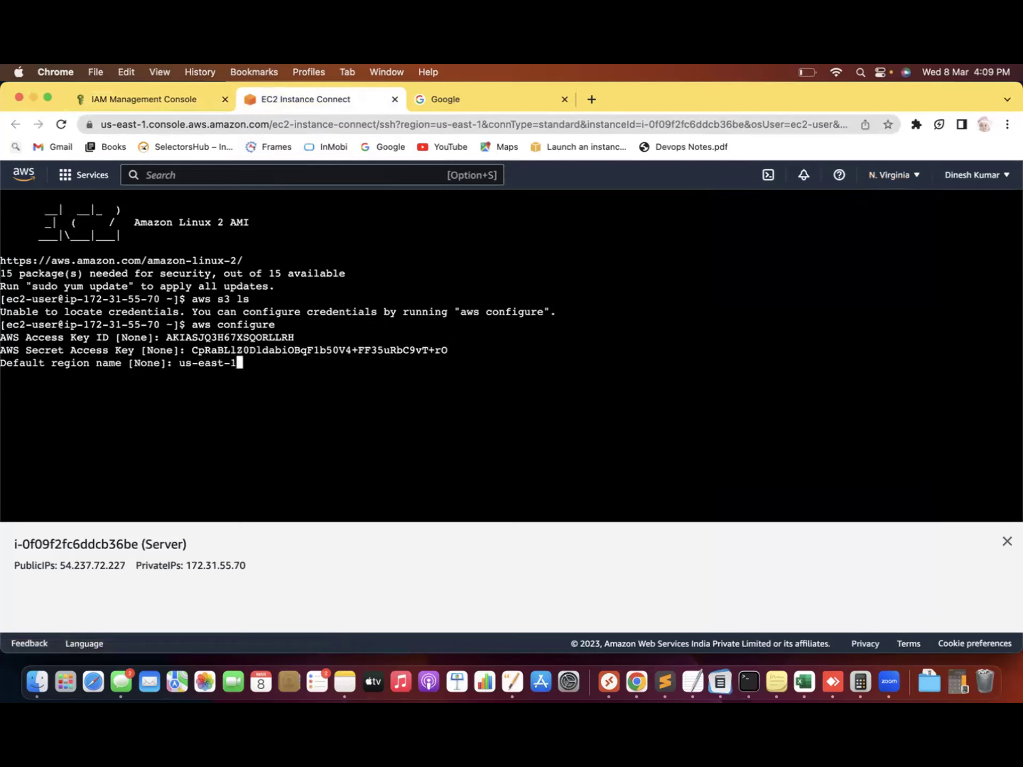
key(Return)
text(josn)
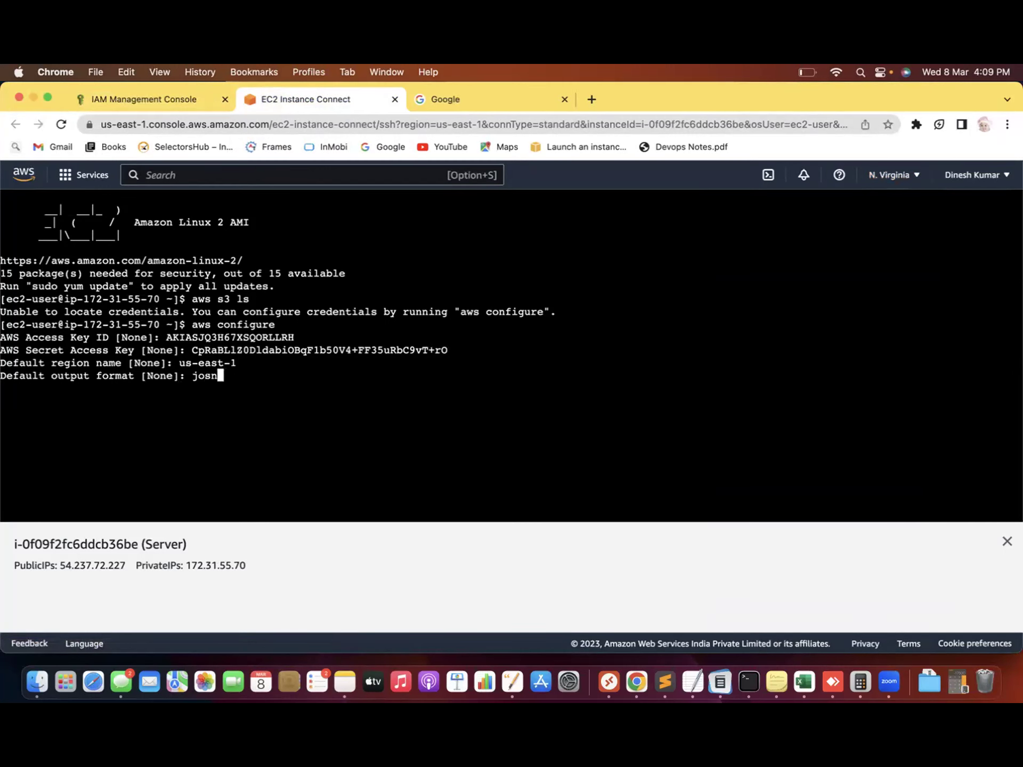
key(BackSpace)
key(BackSpace)
key(BackSpace)
key(BackSpace)
text(json)
key(Return)
Run aws s3 ls, which lists the four buckets
drag(63, 389, 172, 389)
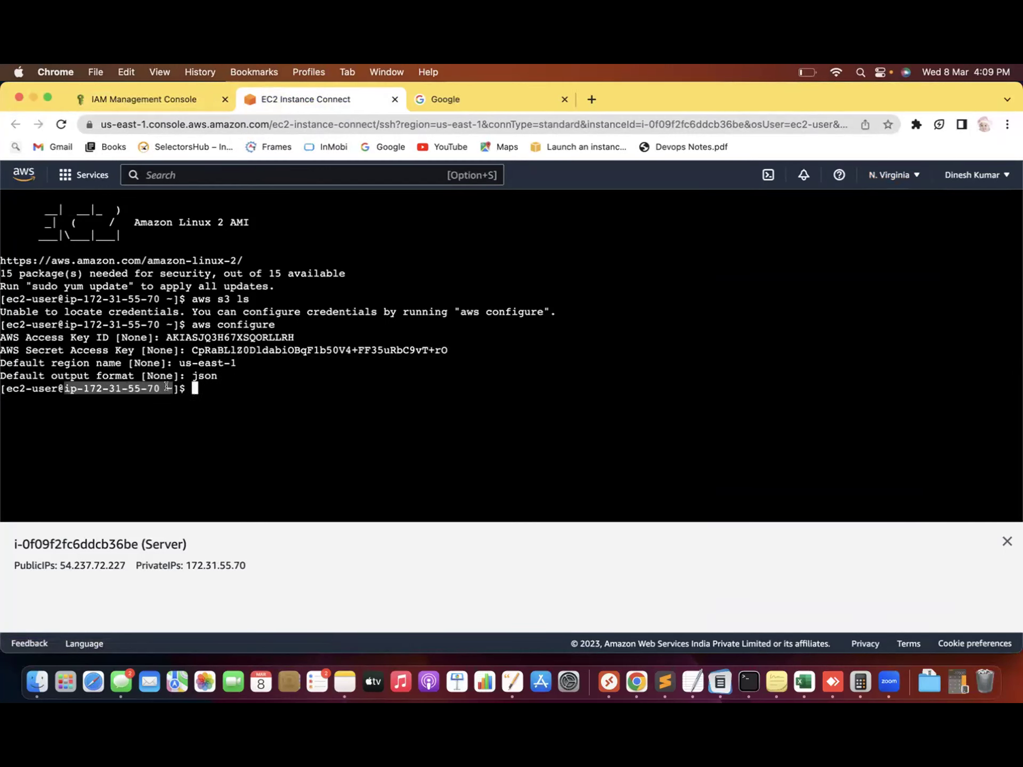
text(aws )
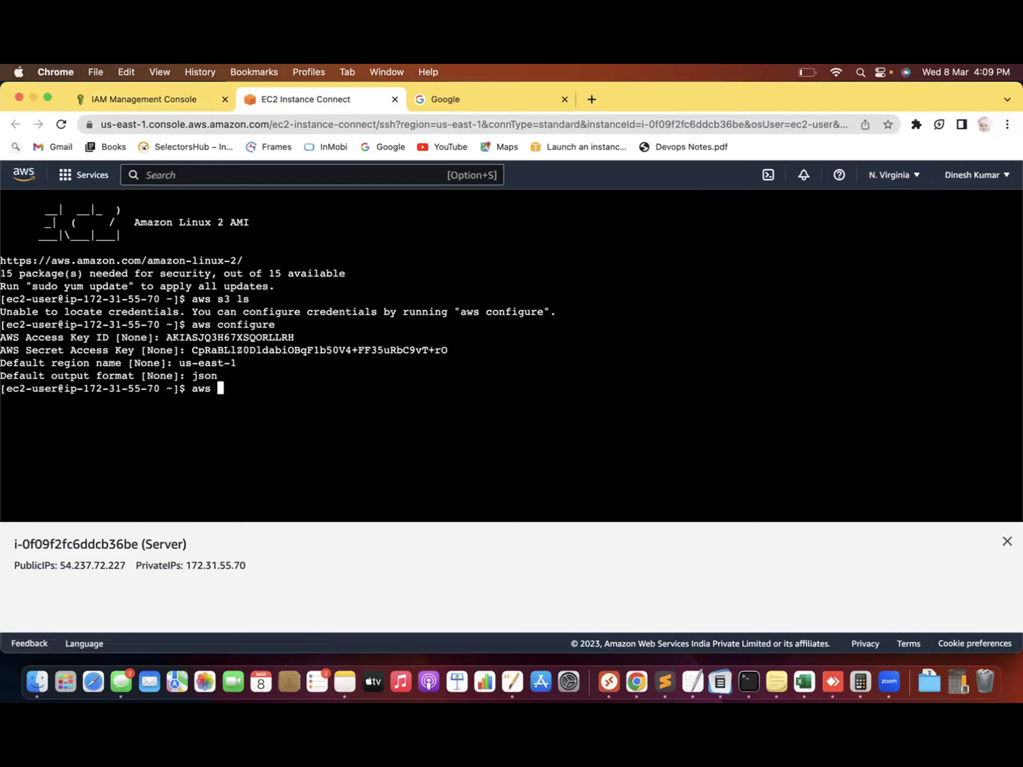
text(s3 ls)
key(Return)
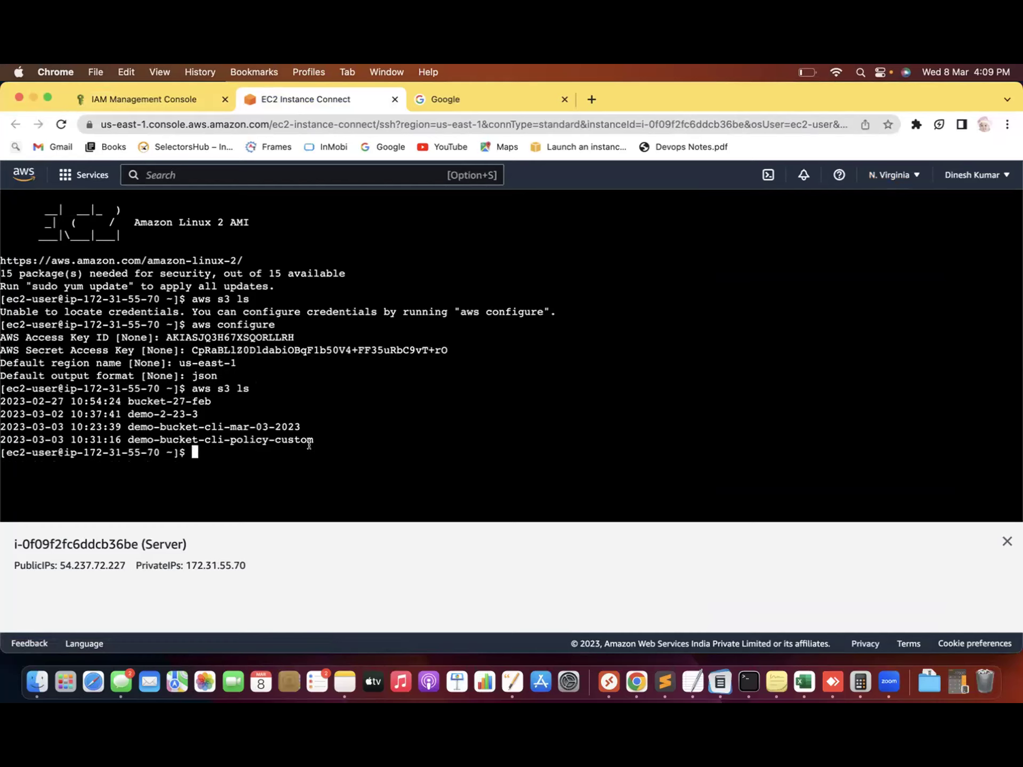
drag(318, 440, 3, 393)
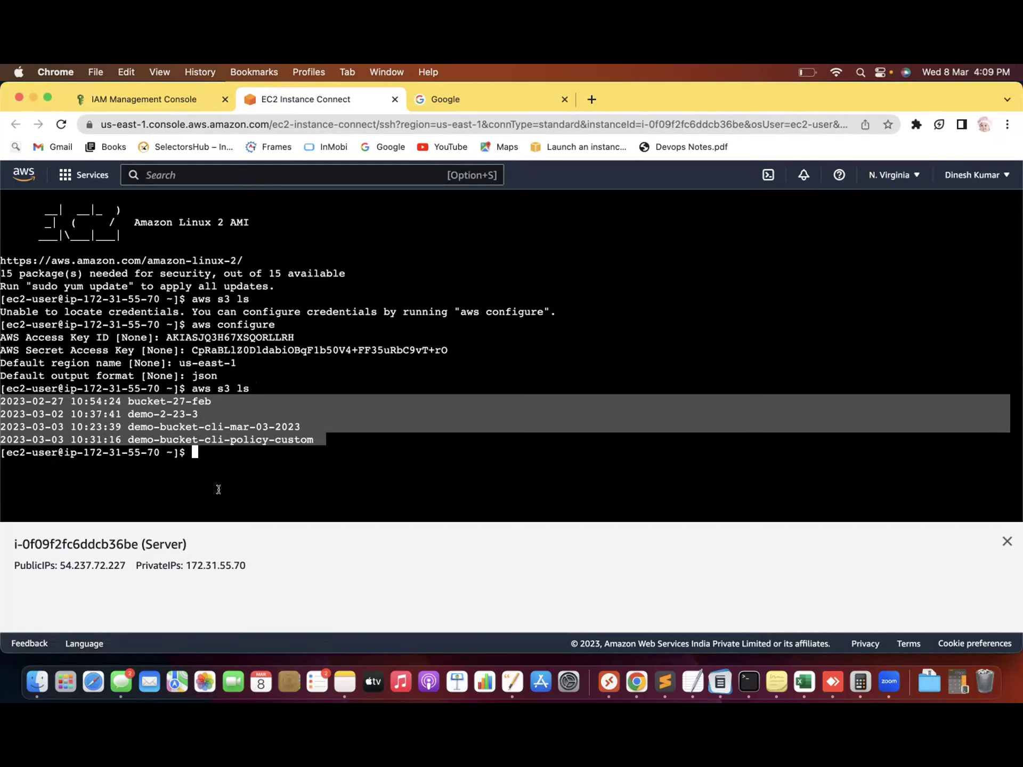
click(355, 424)
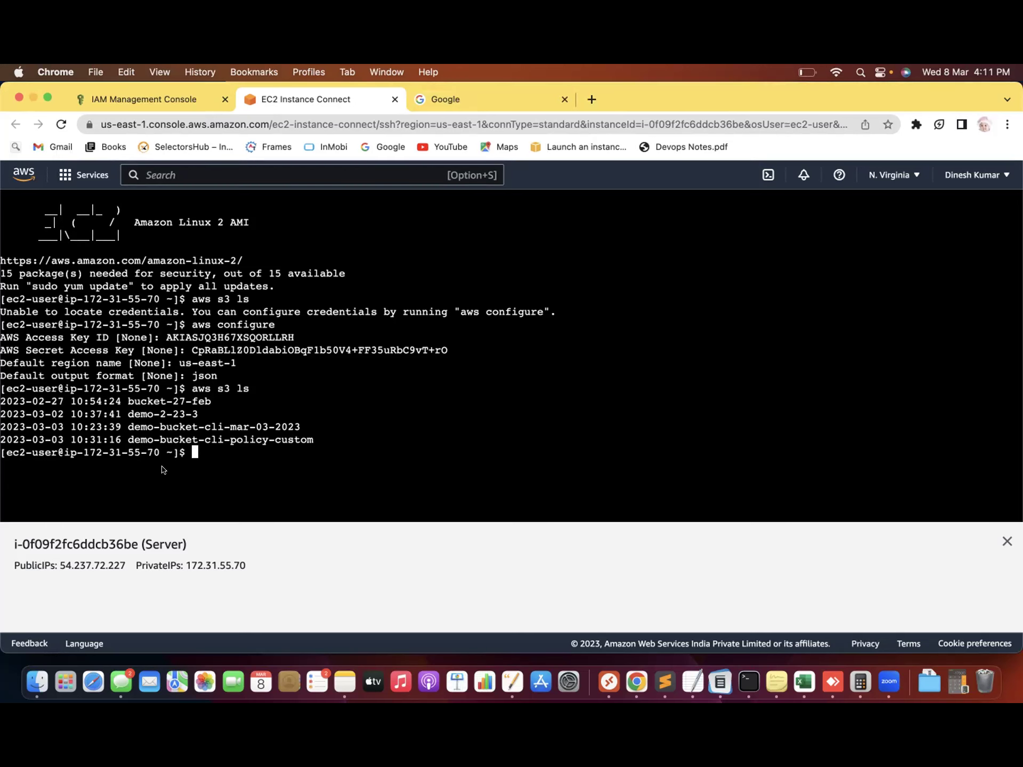
Enter the .aws directory and list its config and credentials files
text(cd .aws)
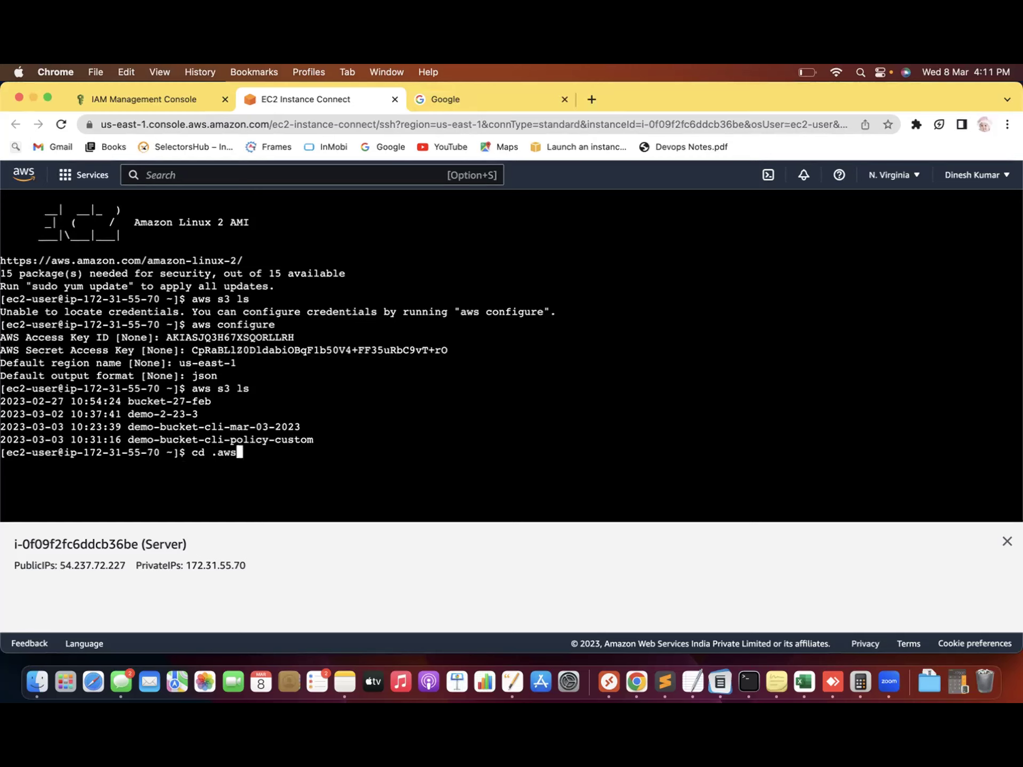
key(Return)
text(ls)
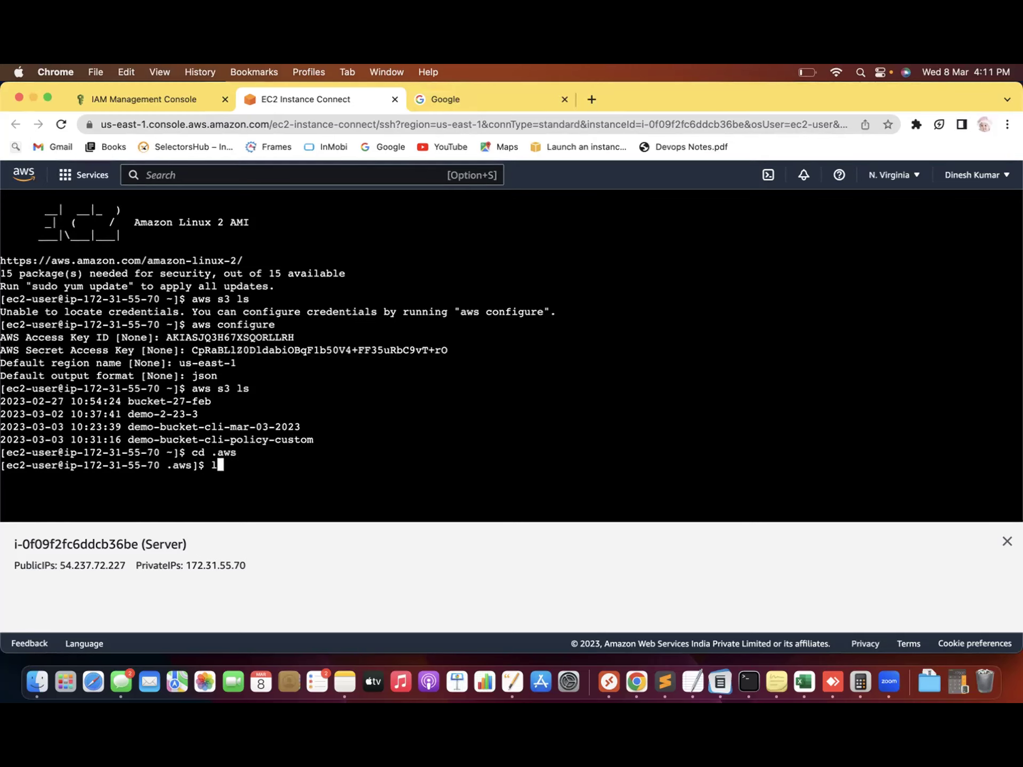
key(Return)
double_click(88, 477)
click(234, 485)
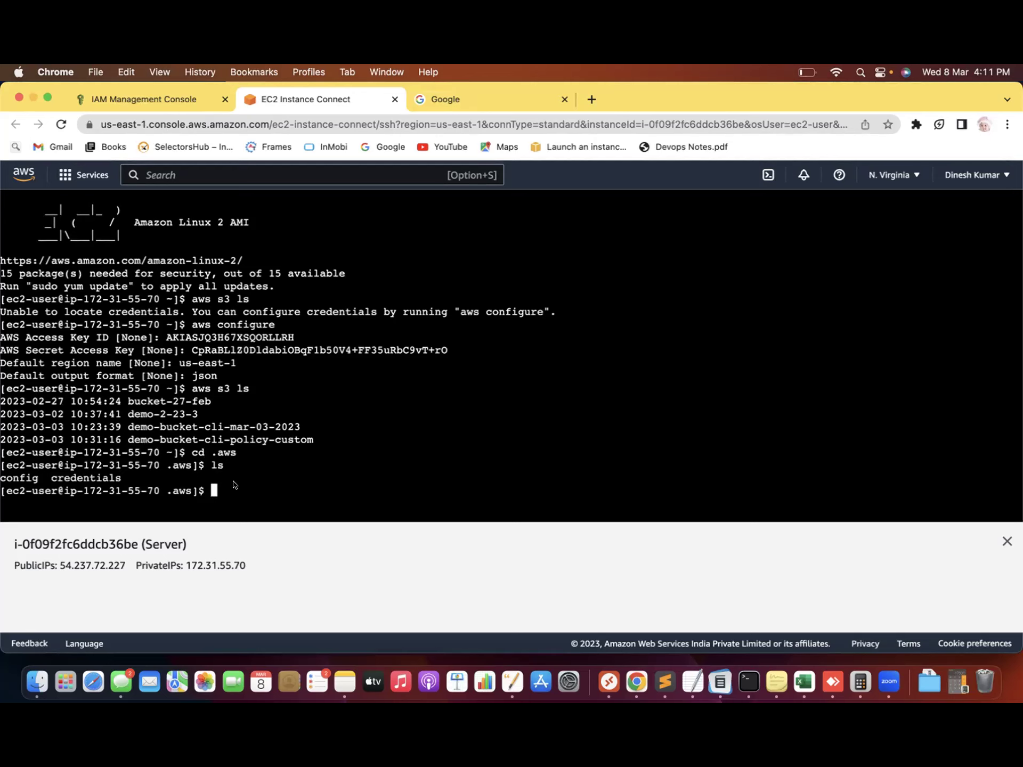
Print the credentials file with cat credentials after a failed cd into it
text(cd credentials)
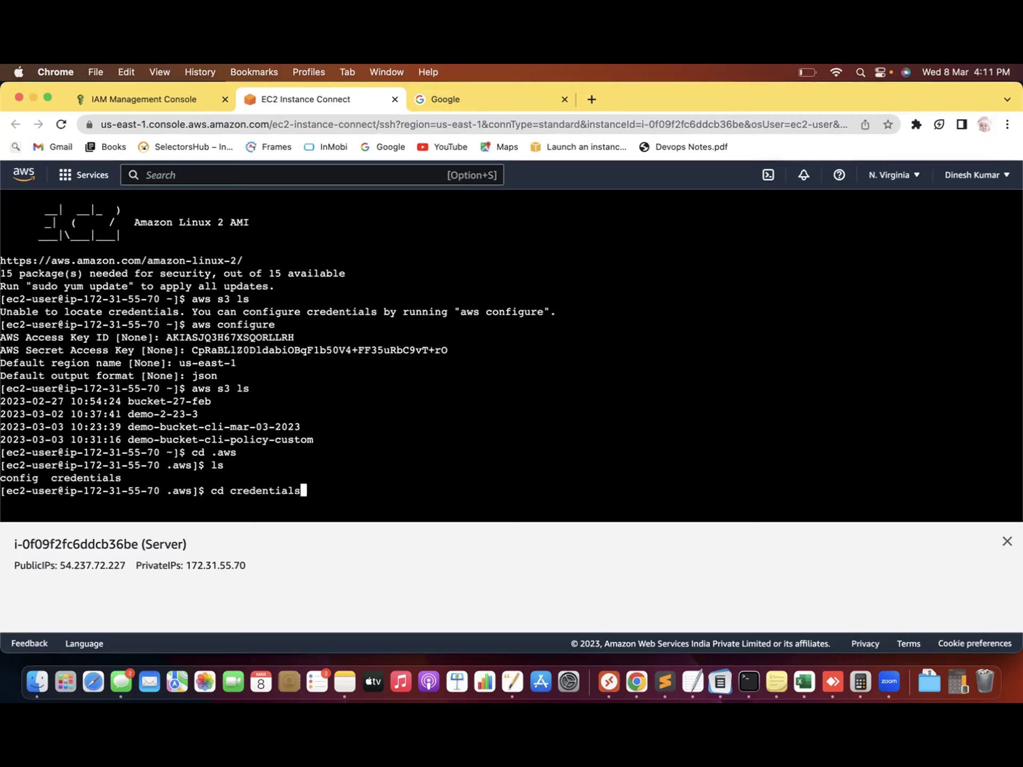
key(Return)
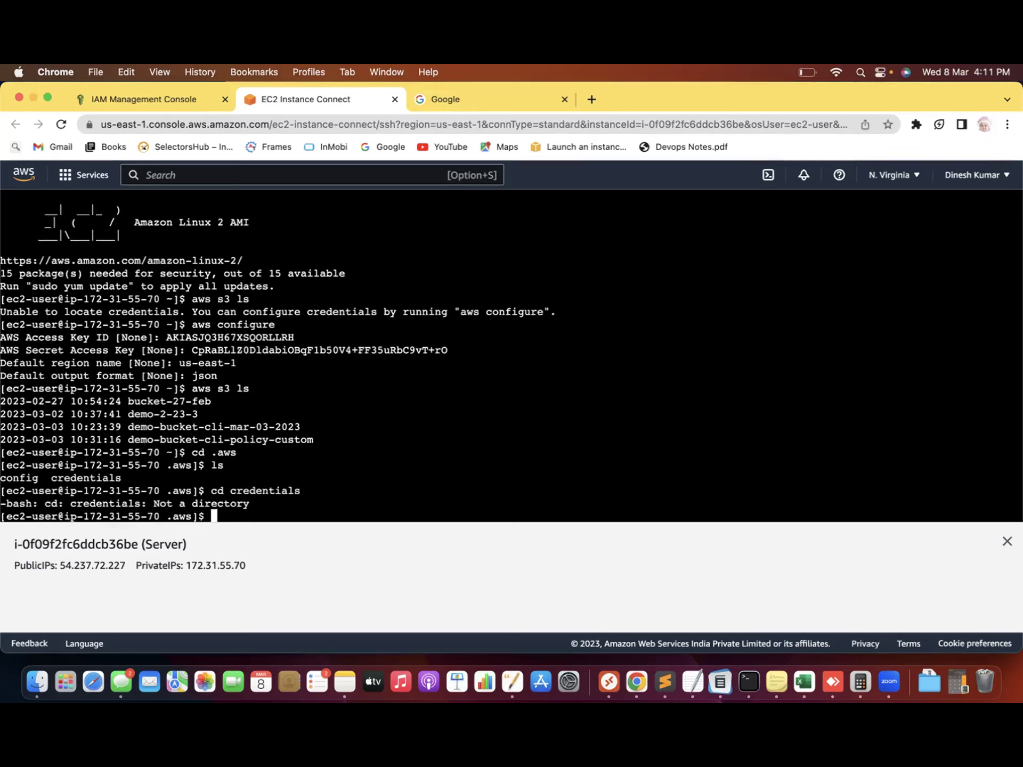
text(cat cred)
key(Tab)
key(Return)
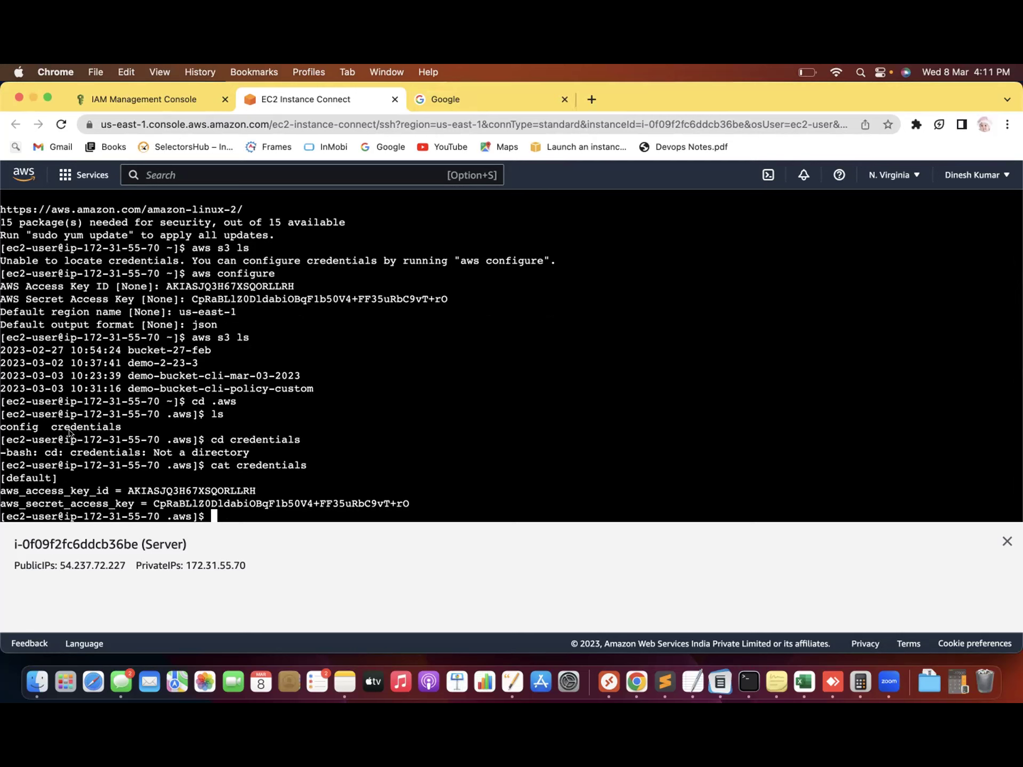
double_click(19, 426)
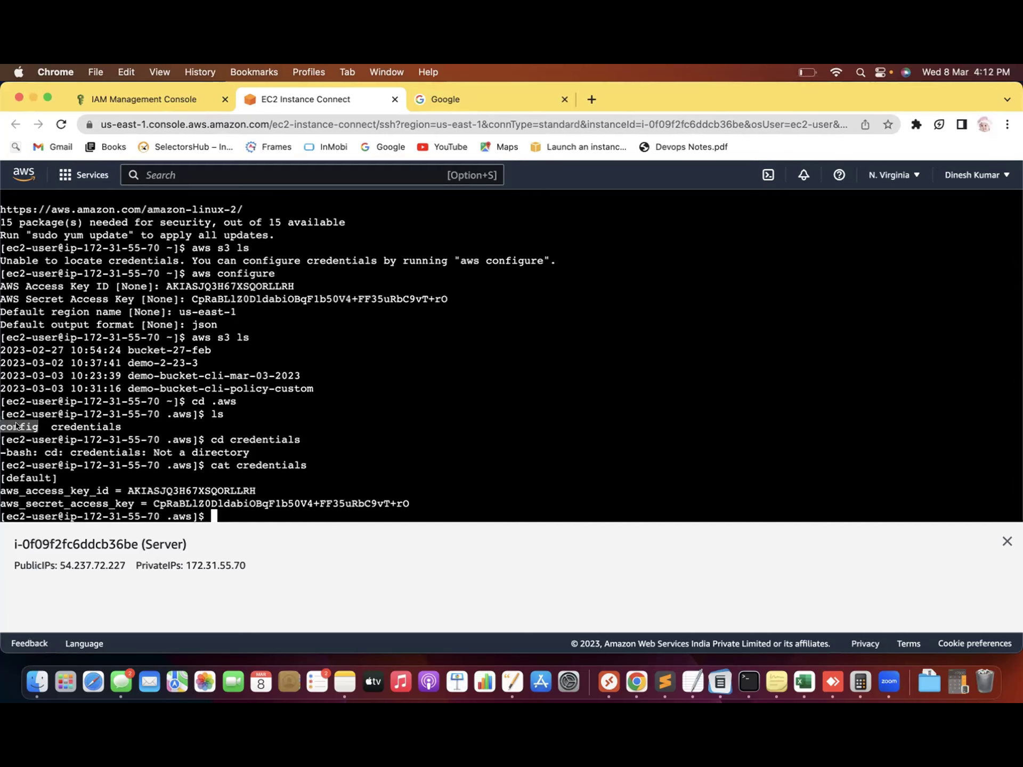
double_click(96, 426)
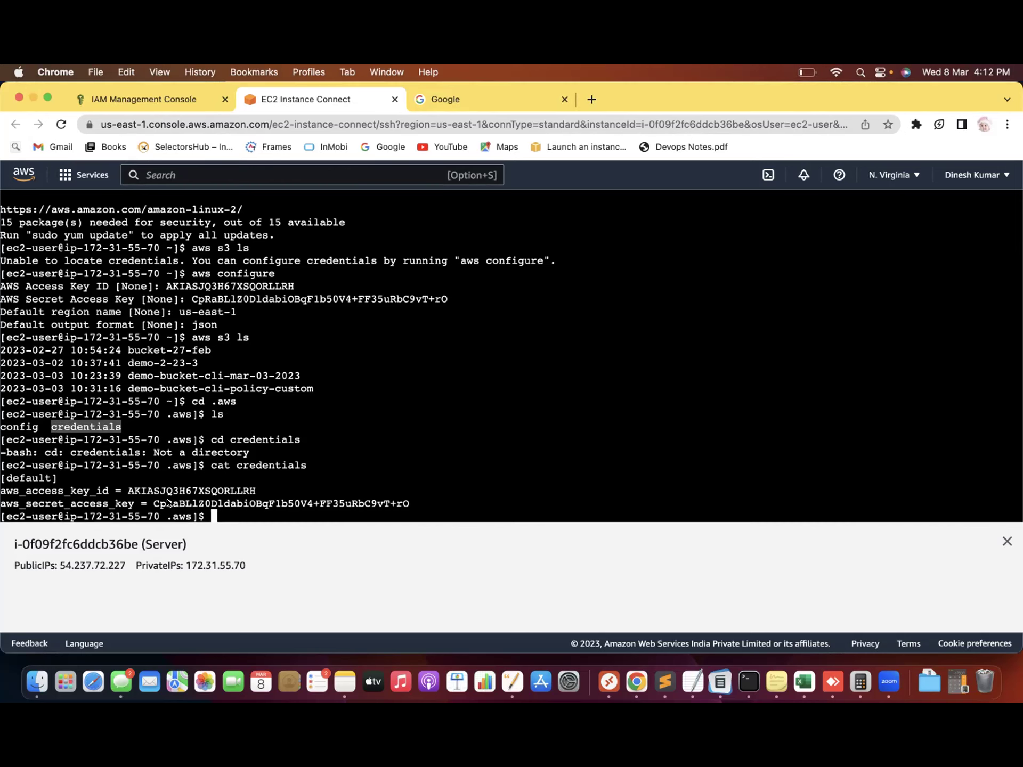
click(220, 513)
Delete the config and credentials files and confirm .aws is empty
text(r)
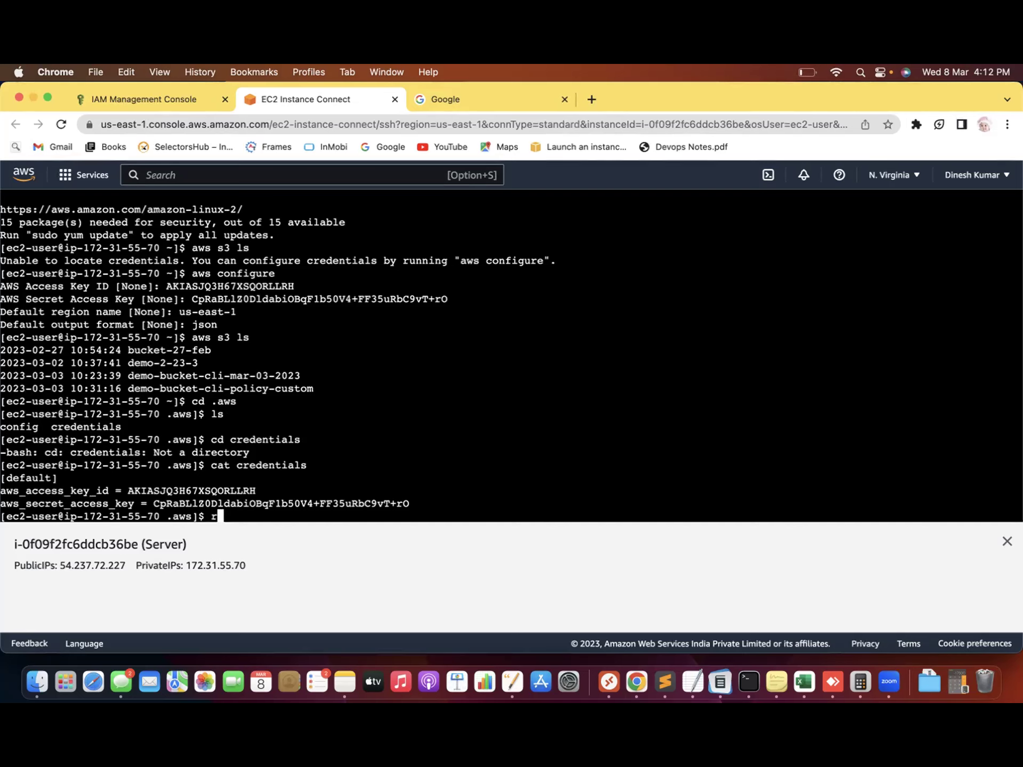
text(m config)
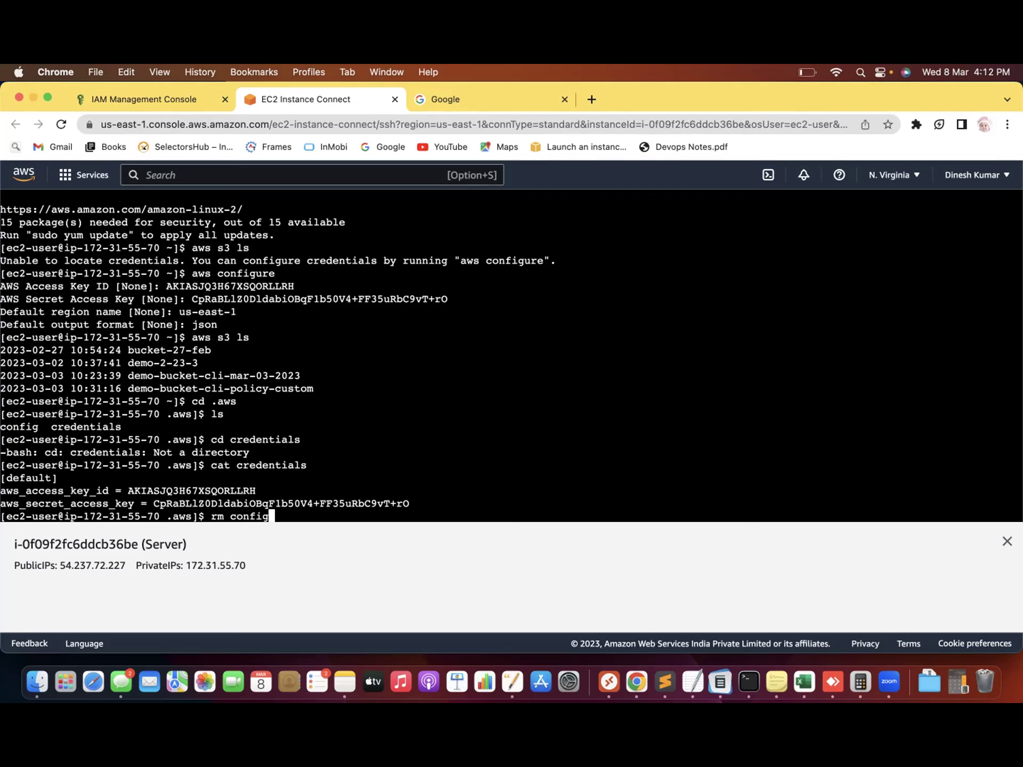
key(Return)
text(rm cred)
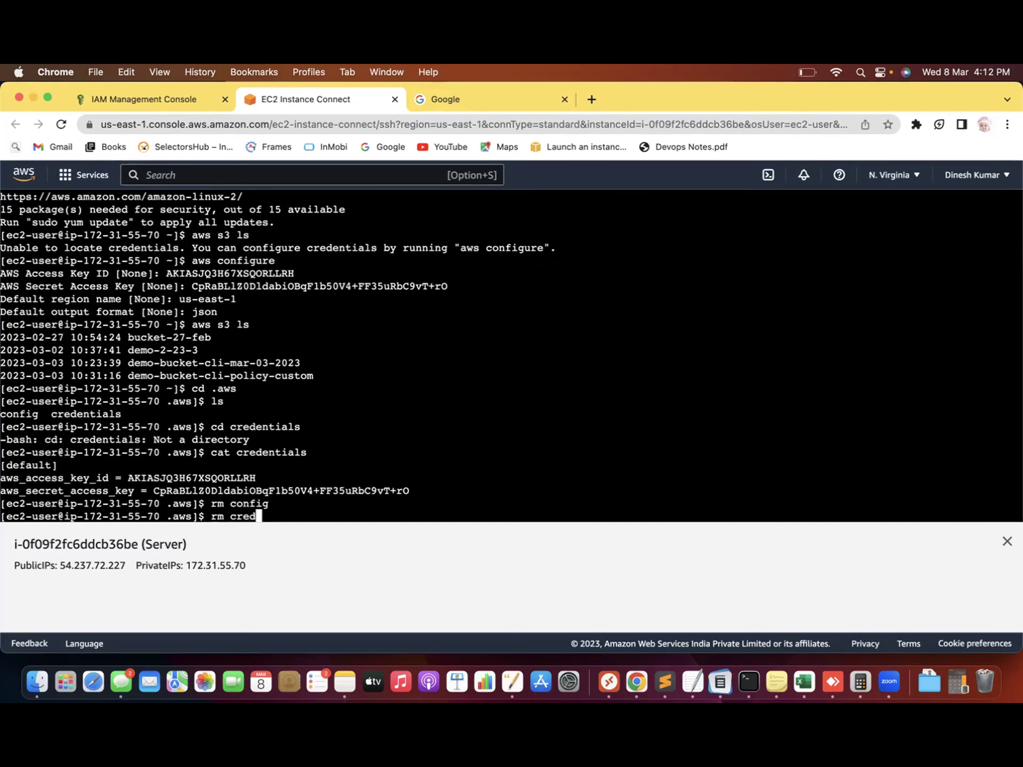
key(Tab)
key(Return)
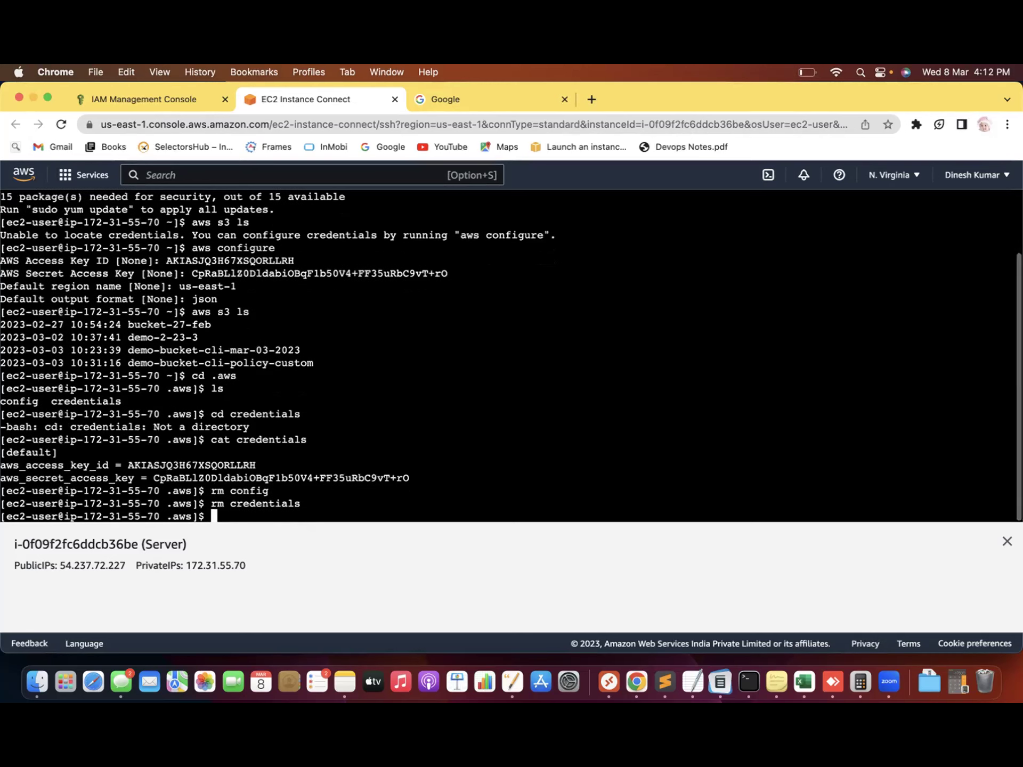
text(ls)
key(Return)
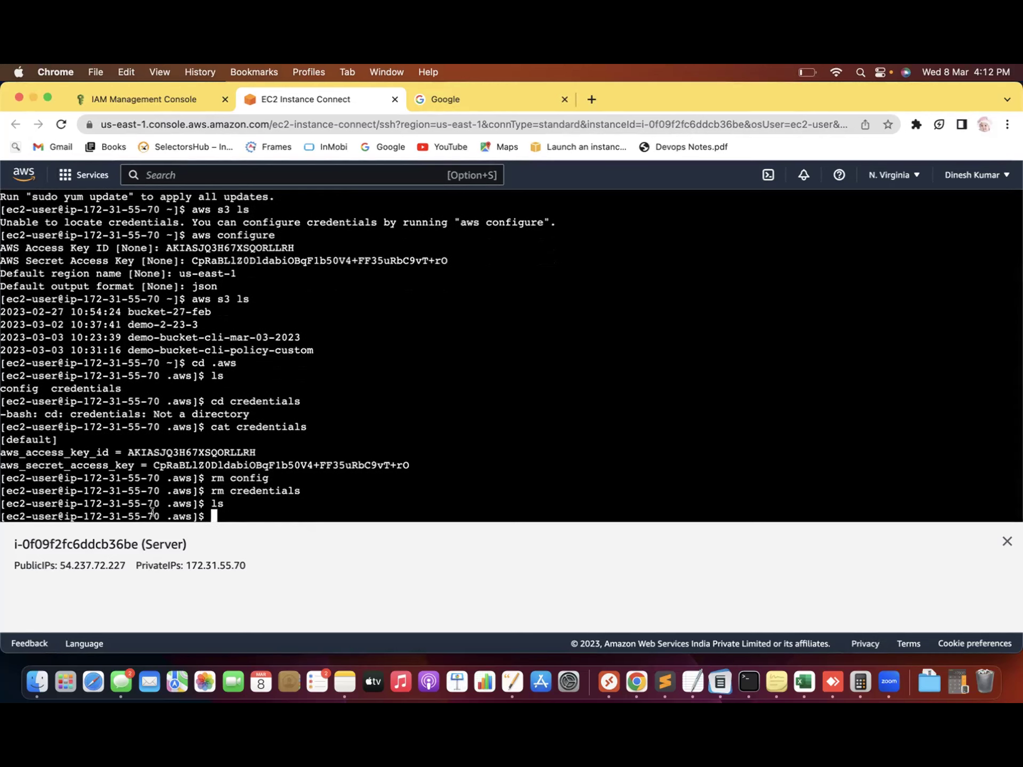
Return to the home directory and inspect it with ls, pwd and ls -l
text(cd ..)
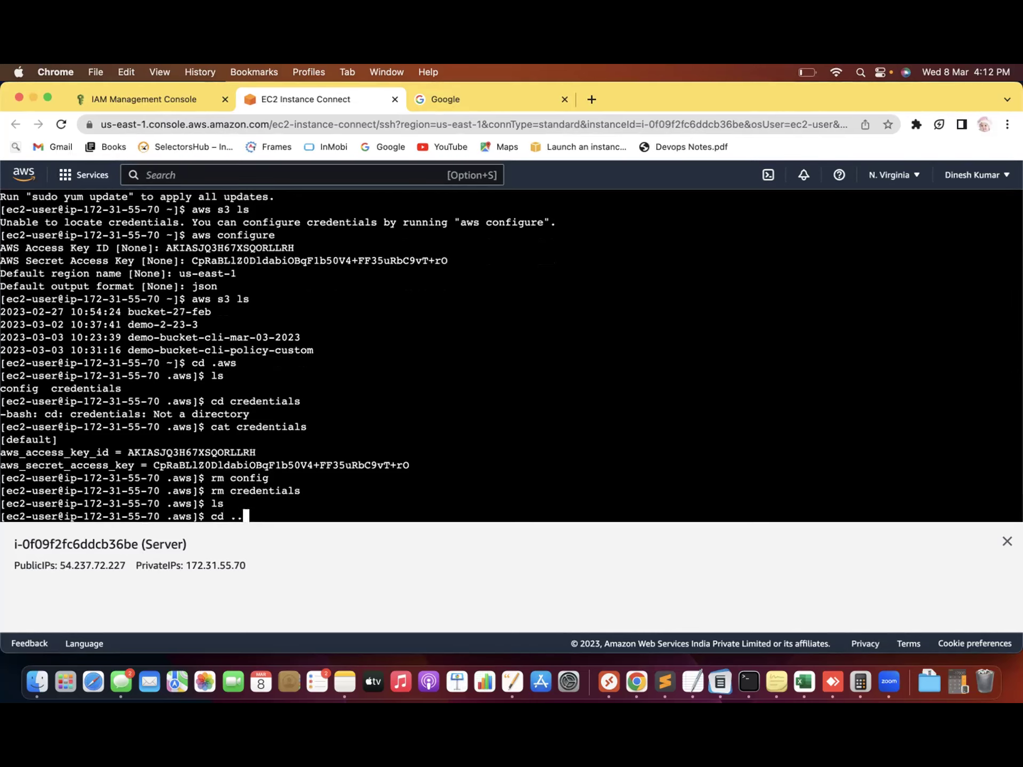
key(Return)
text(ls)
key(Return)
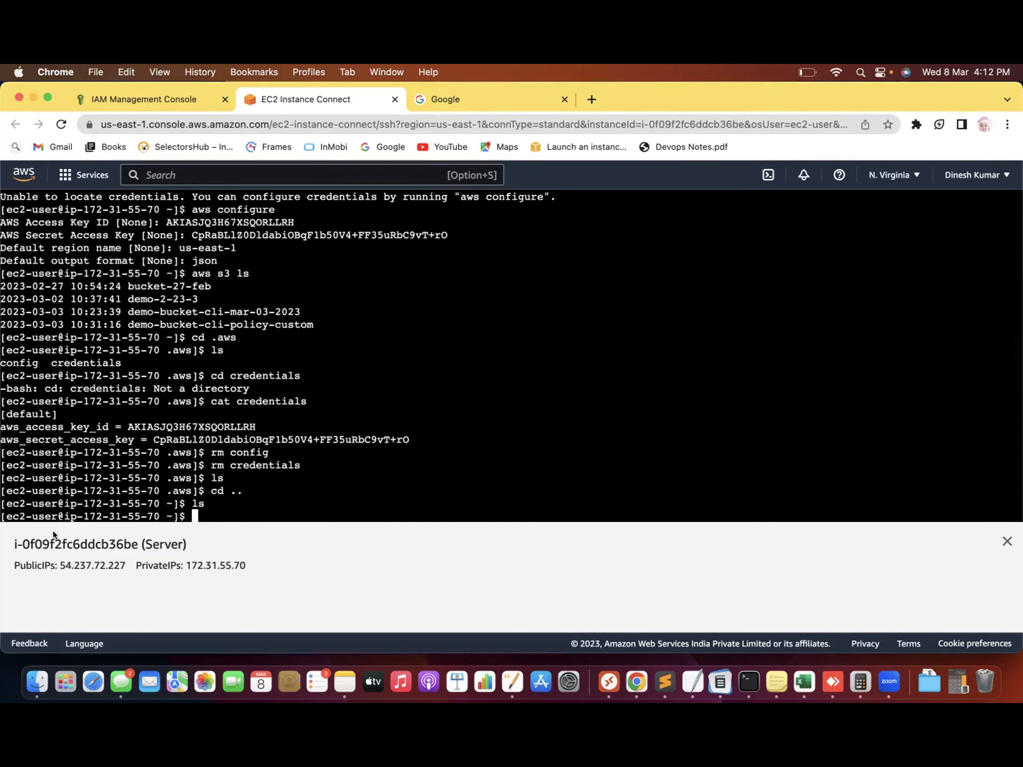
text(pwd)
key(Return)
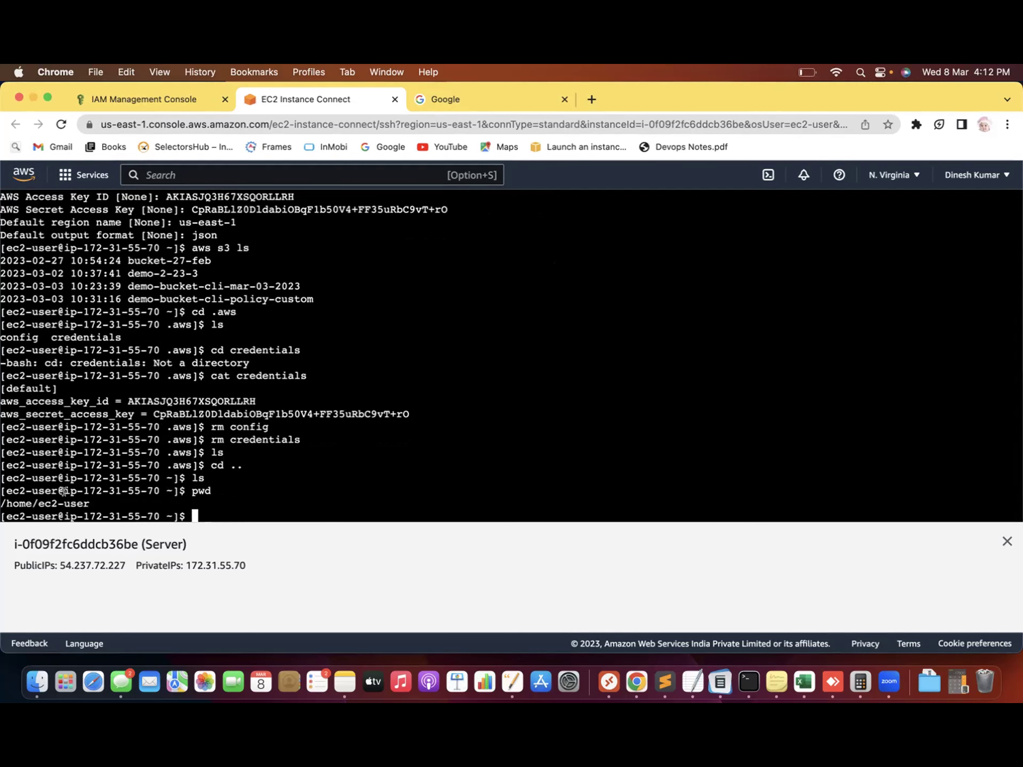
drag(37, 503, 89, 497)
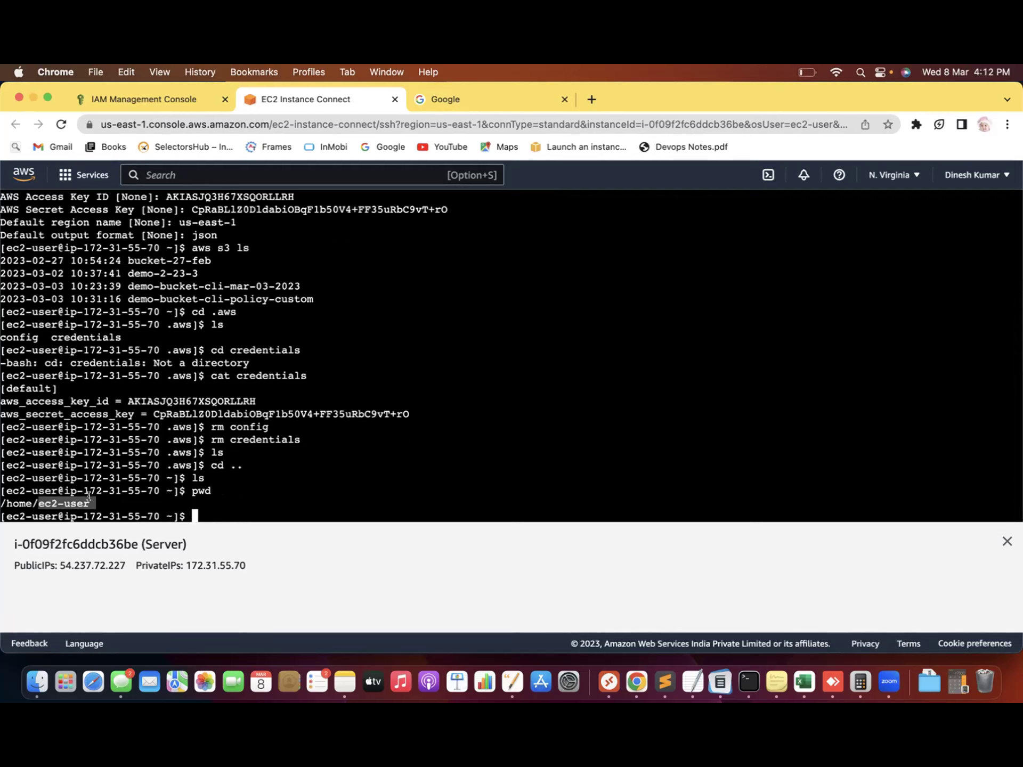
drag(243, 309, 211, 309)
click(209, 513)
text(ls -l)
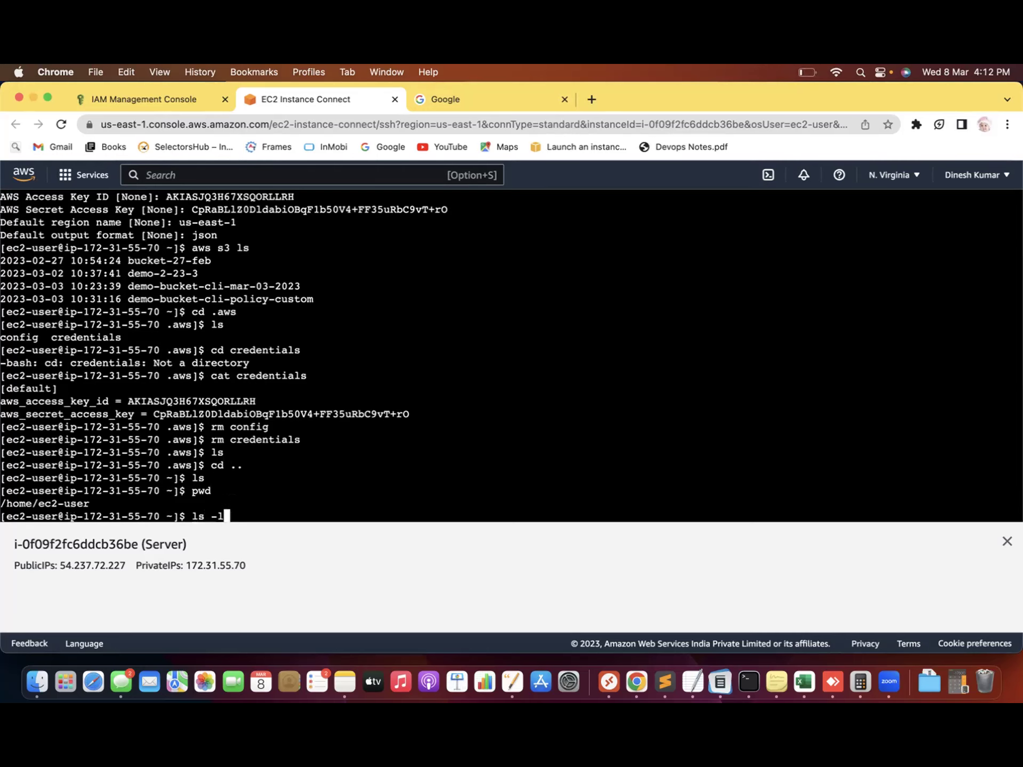
key(Return)
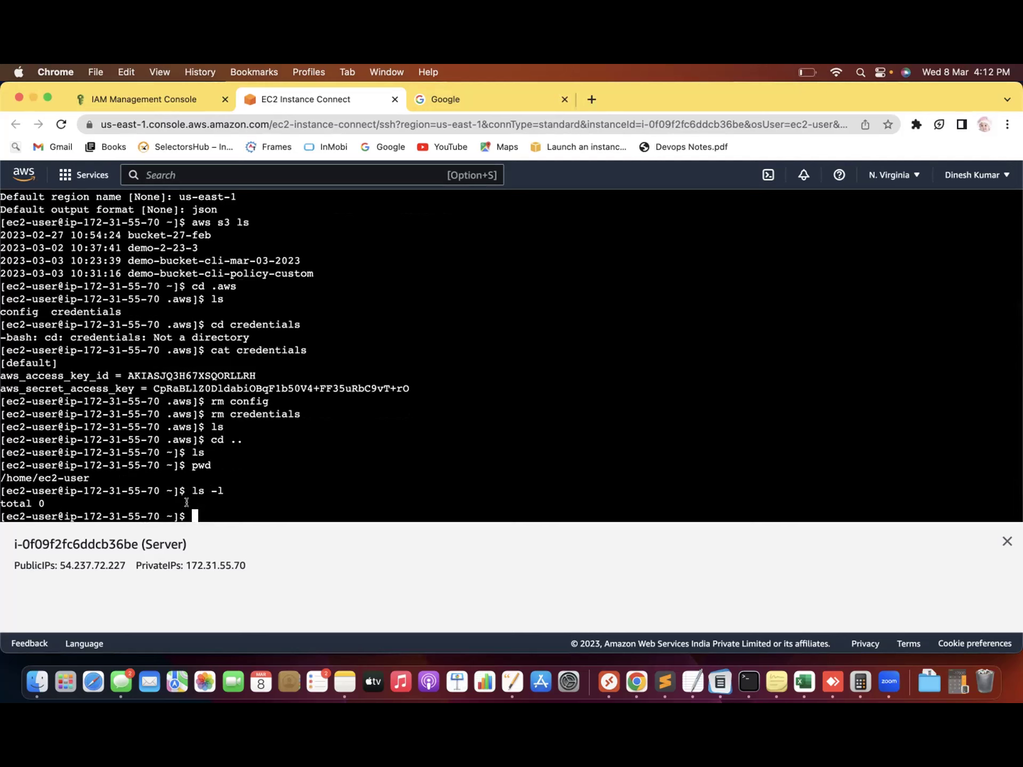
Remove the .aws directory with rm -r .aws and verify with ls -la
text(cd)
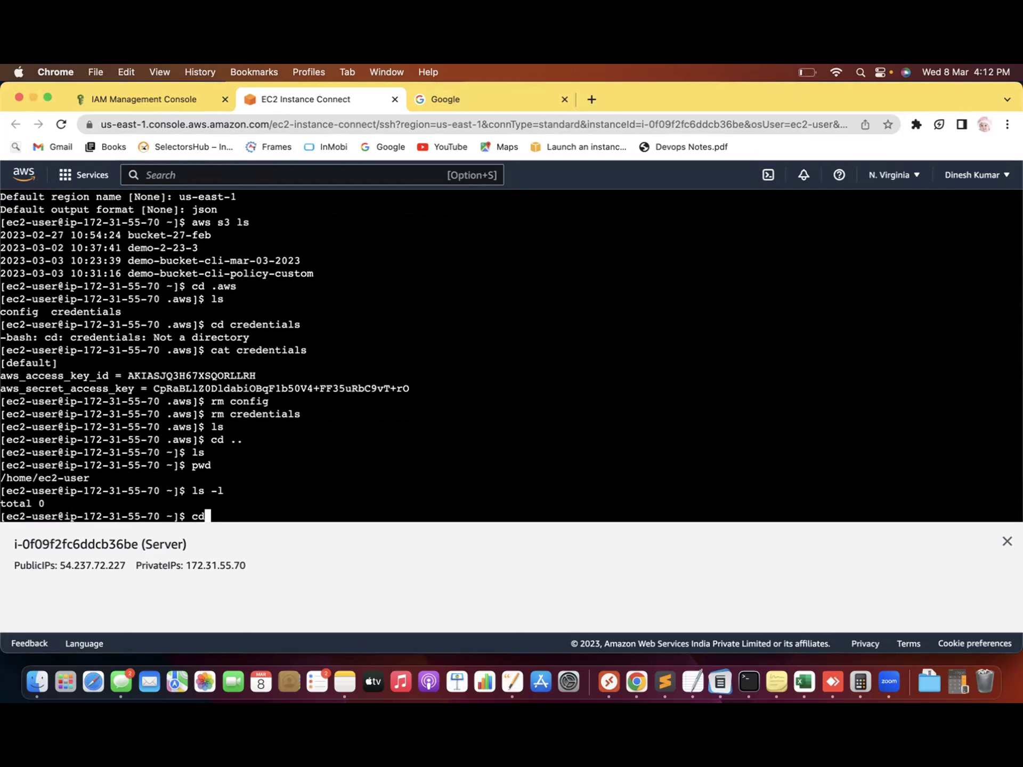
text( .aws)
key(Return)
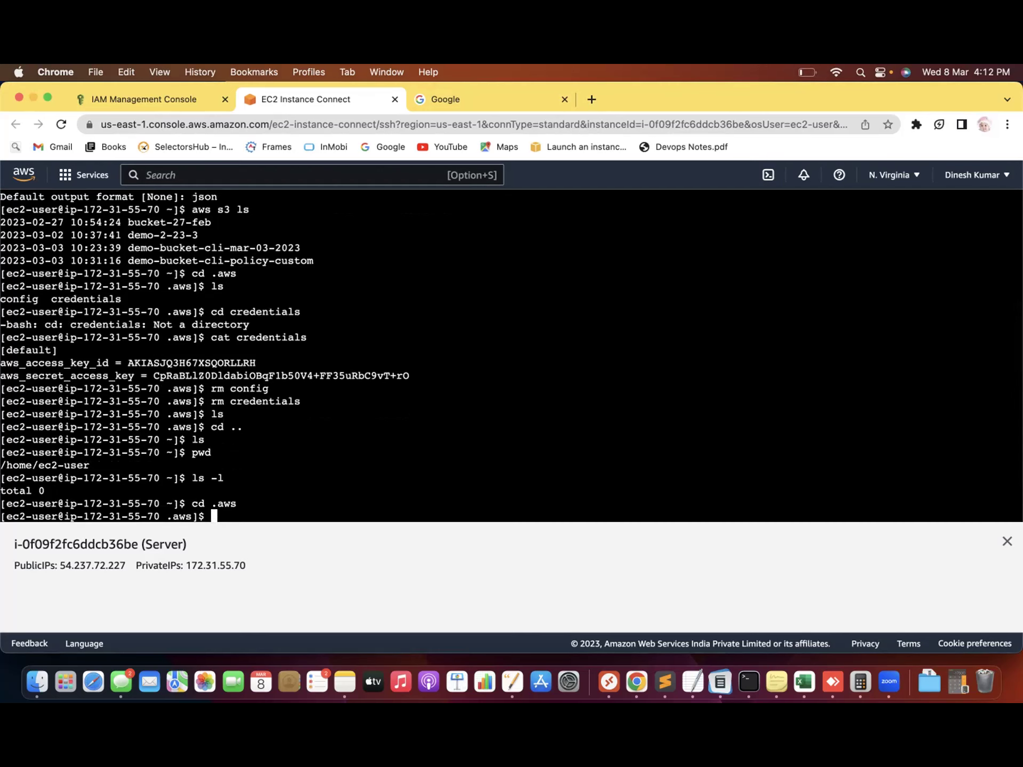
text(cd ..)
key(Return)
text(rm -r )
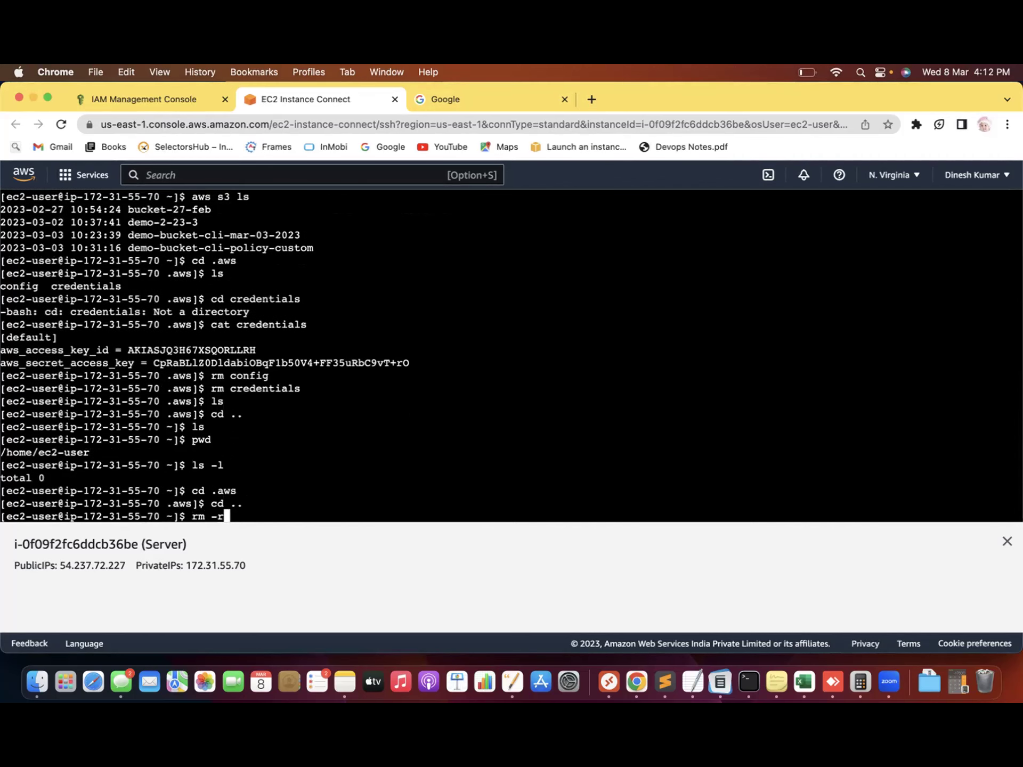
text(.aws)
key(Return)
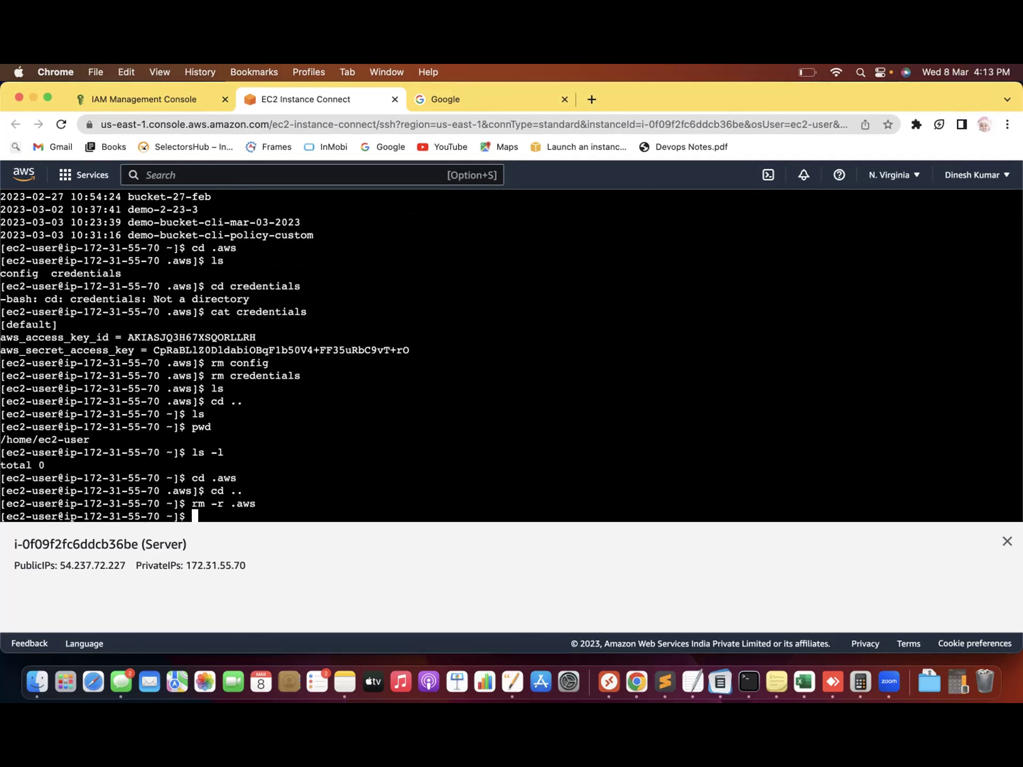
text(ls -la)
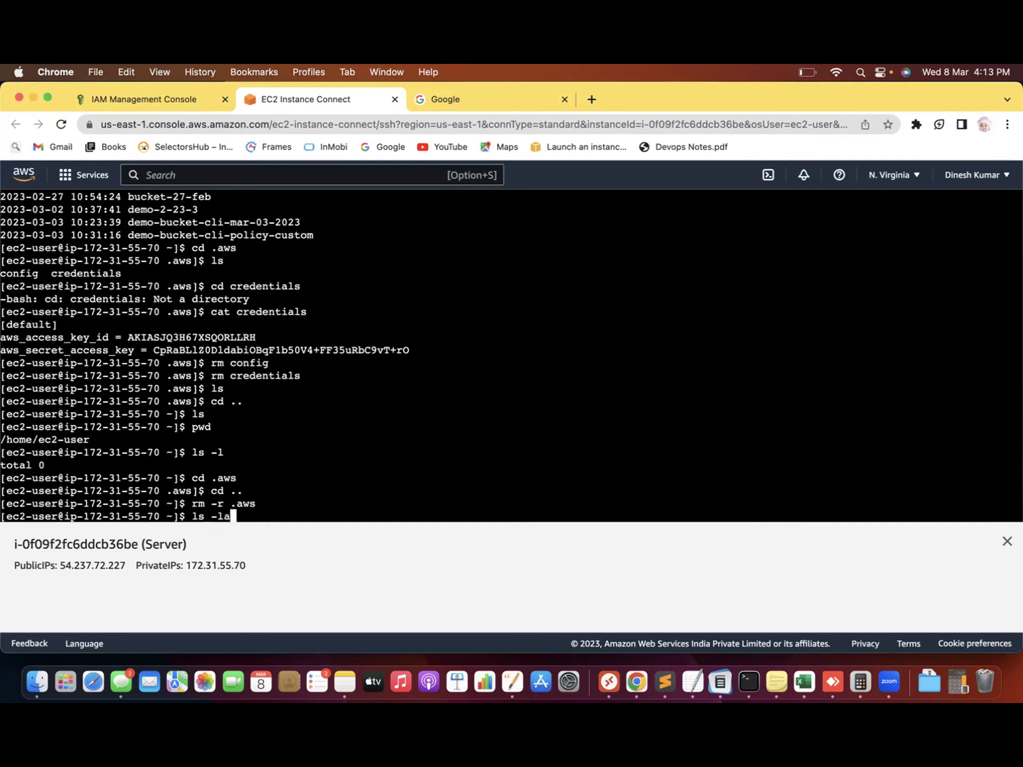
key(Return)
drag(327, 504, 199, 426)
click(207, 514)
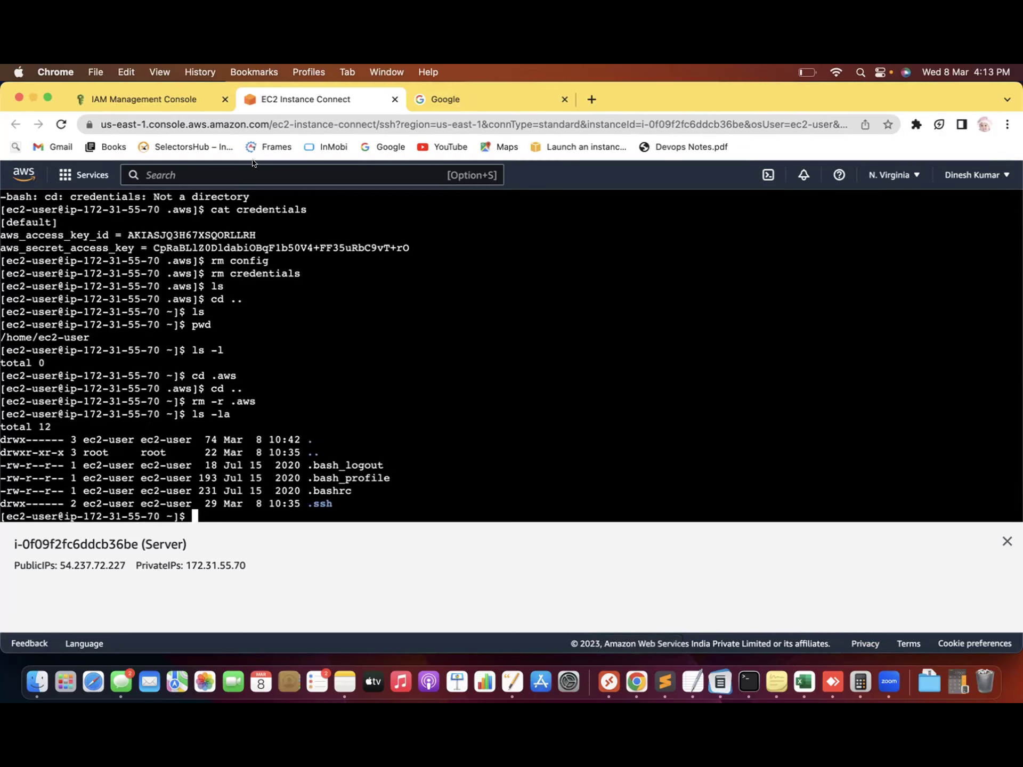
Filter the IAM roles by 'demo' to find demo-role-08-03-2023
click(155, 98)
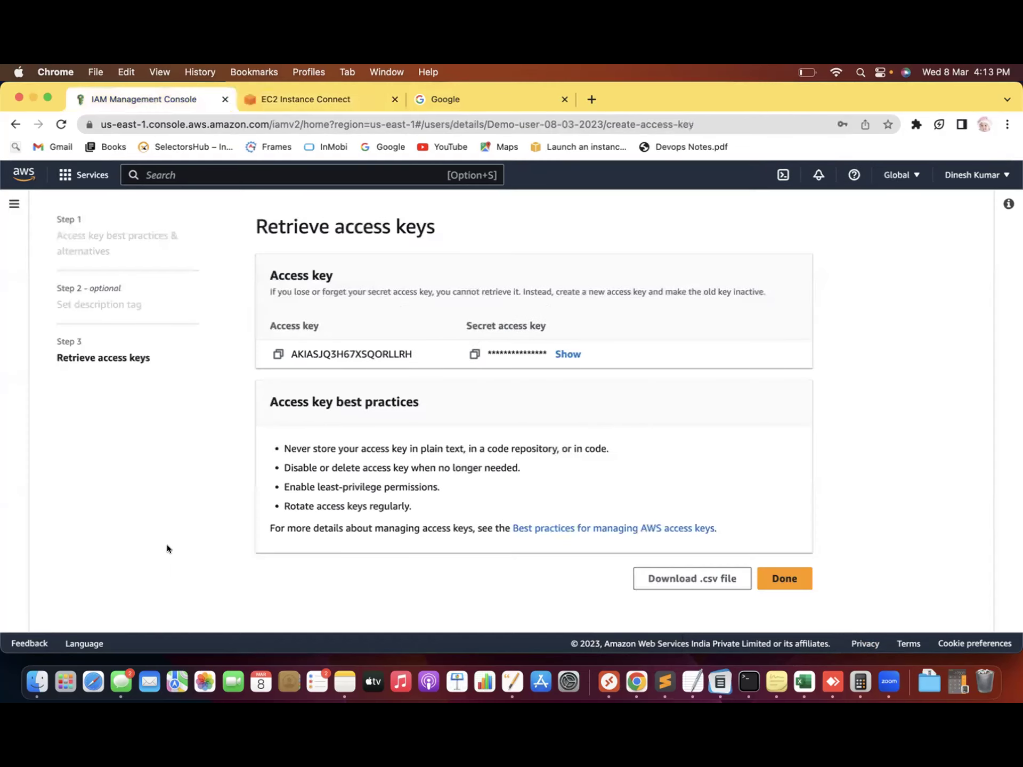
click(221, 175)
text(Iam)
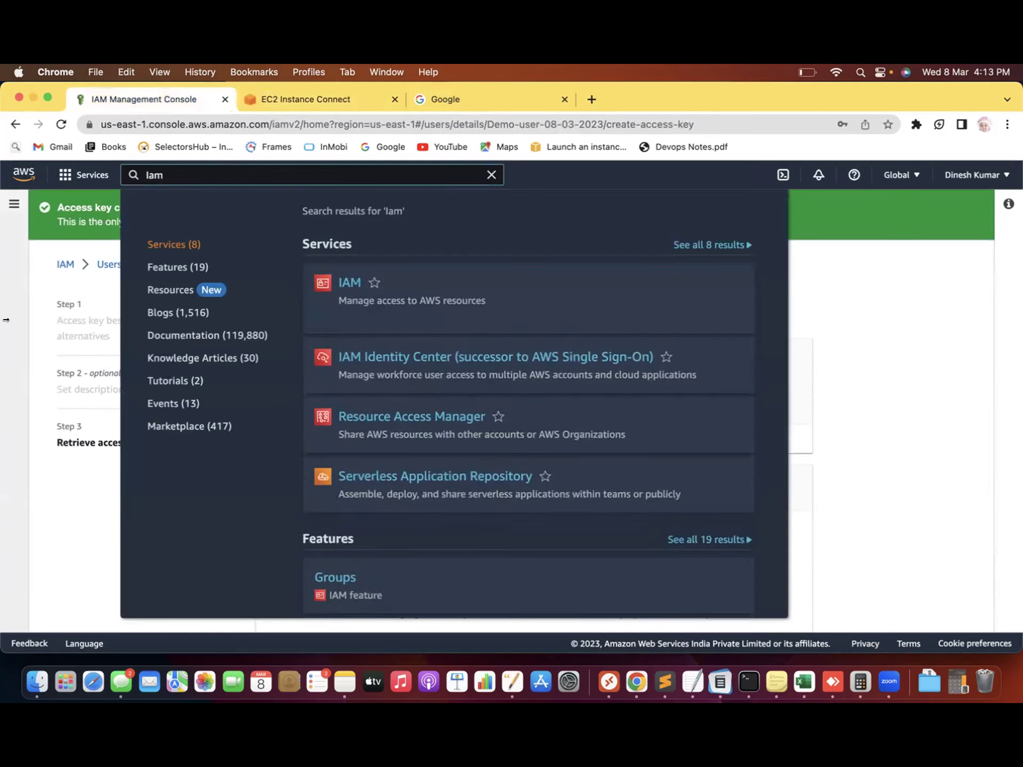
key(Return)
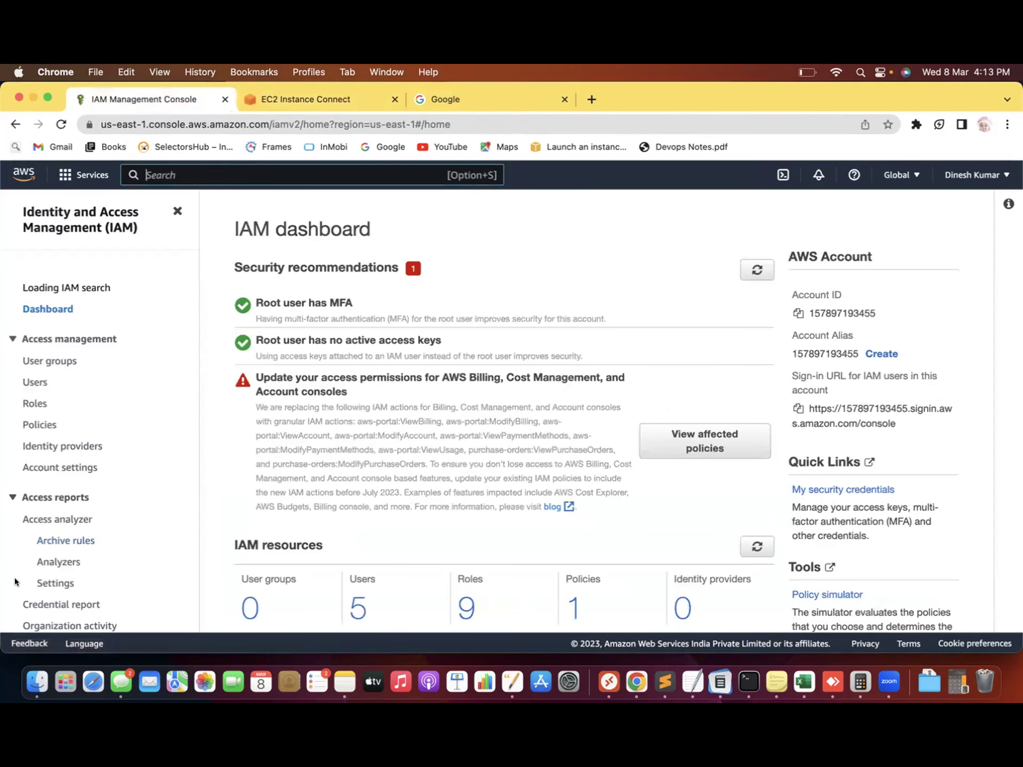
click(34, 407)
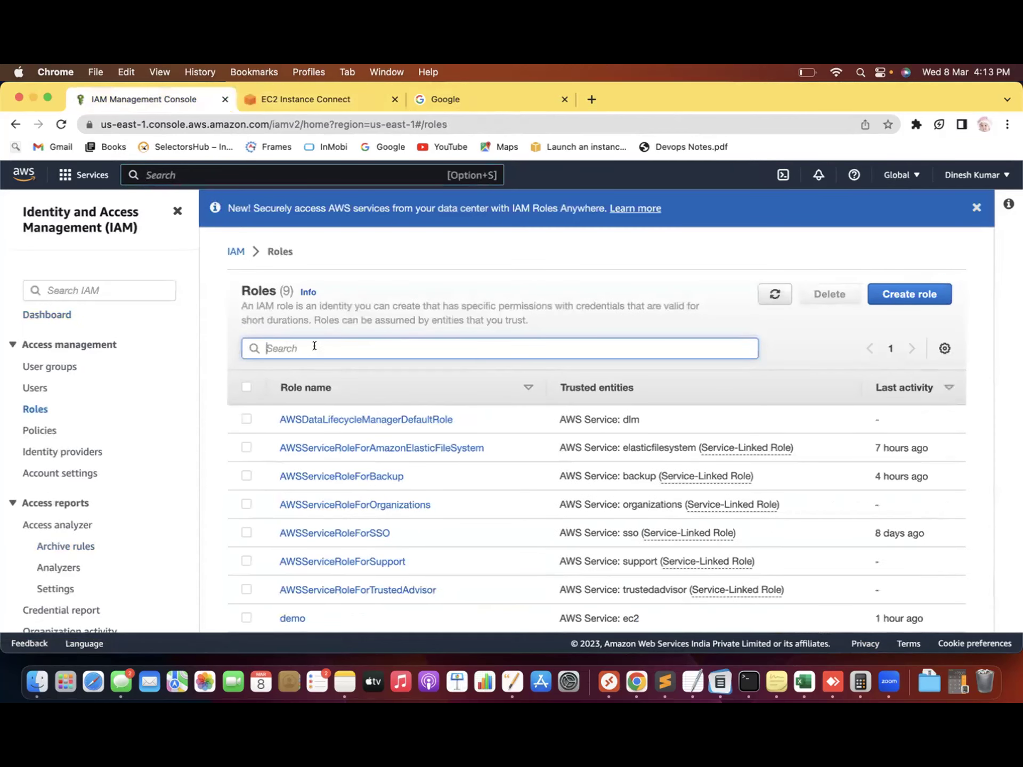
text(demo)
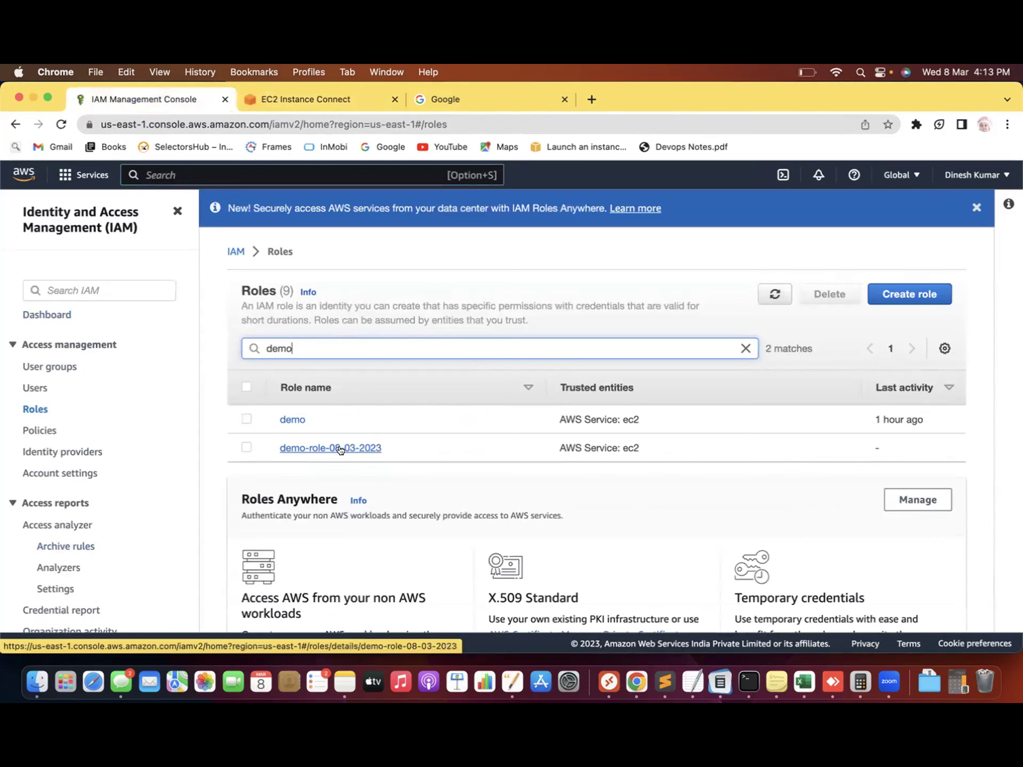
drag(350, 448, 392, 445)
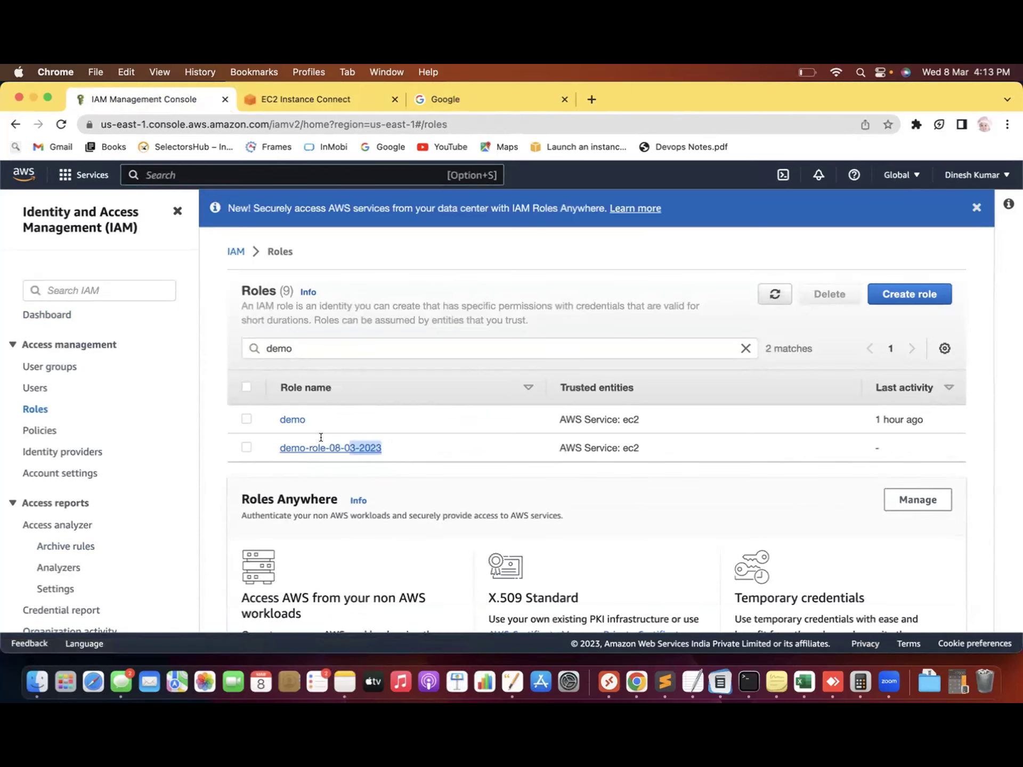
drag(321, 437, 292, 438)
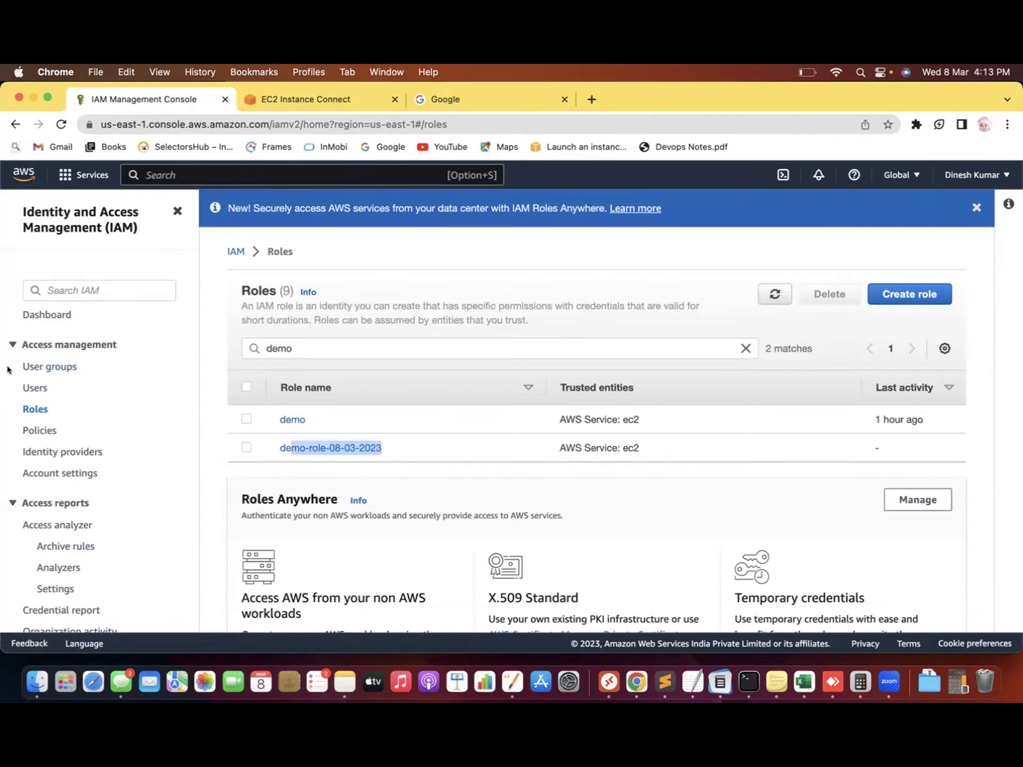
Search for Ec2 and open the EC2 dashboard
click(229, 175)
text(Ec2)
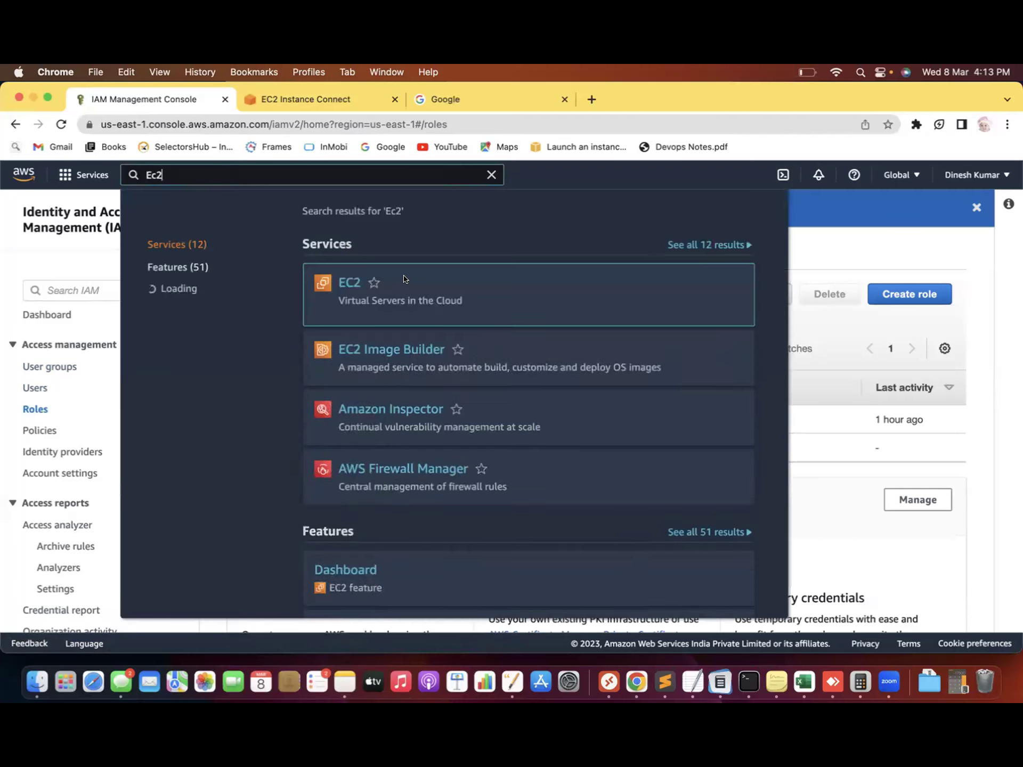
click(339, 282)
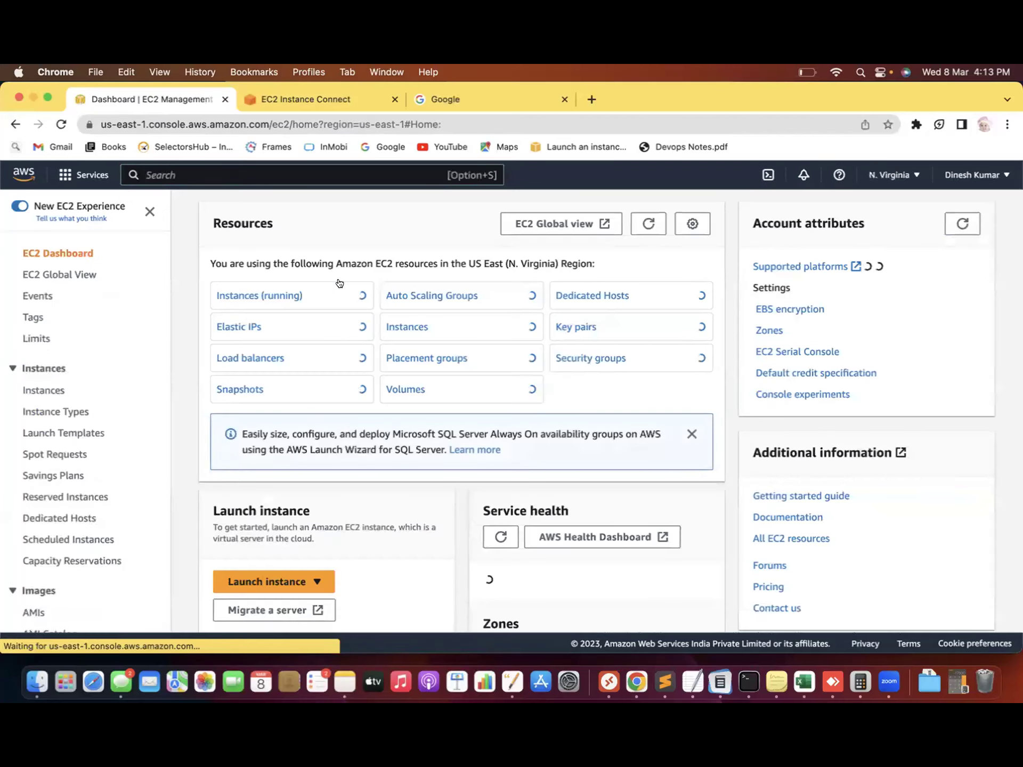
Select the running Server instance and start Modify IAM role, then return to the instances list
click(283, 296)
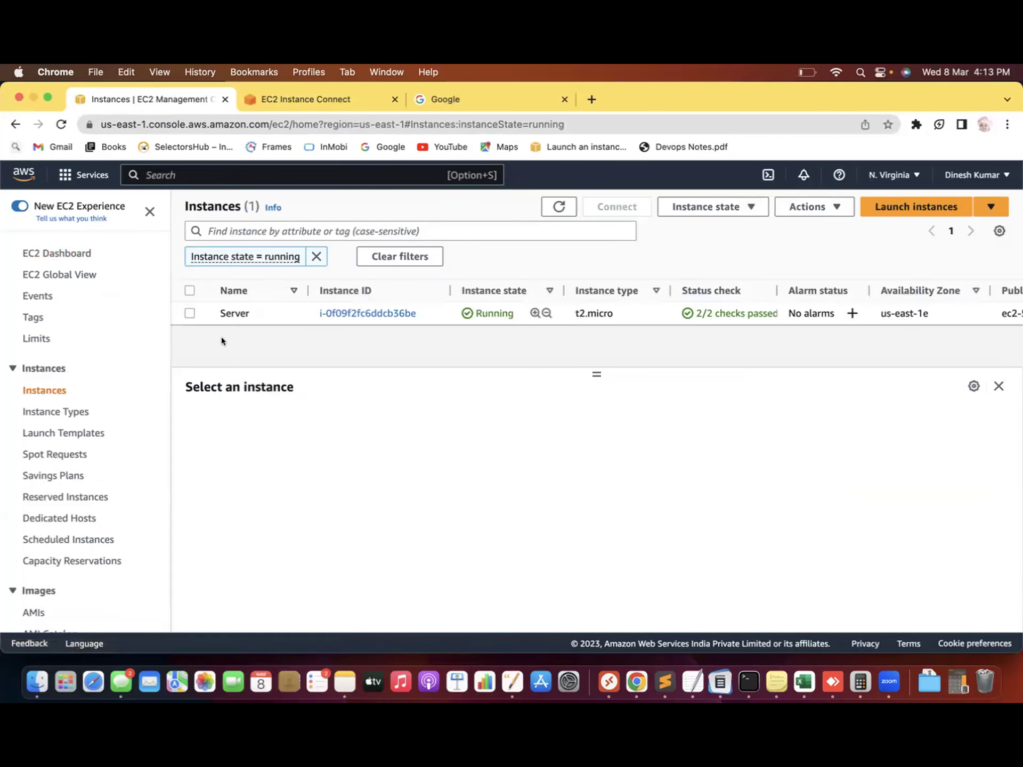
click(189, 313)
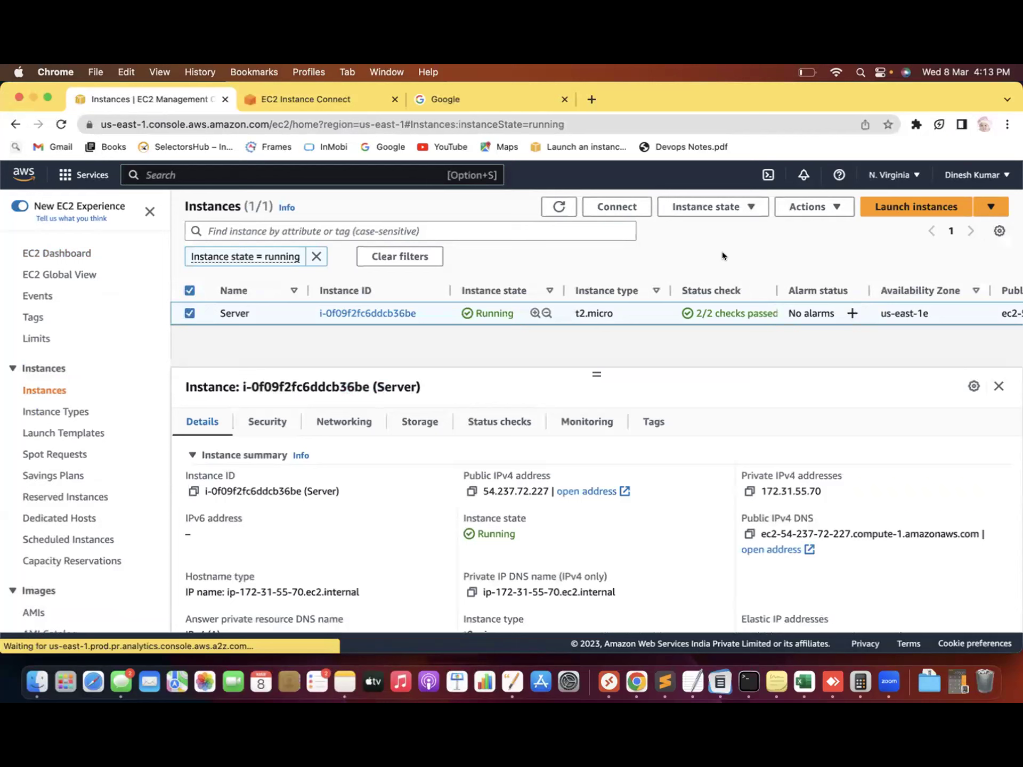
click(808, 204)
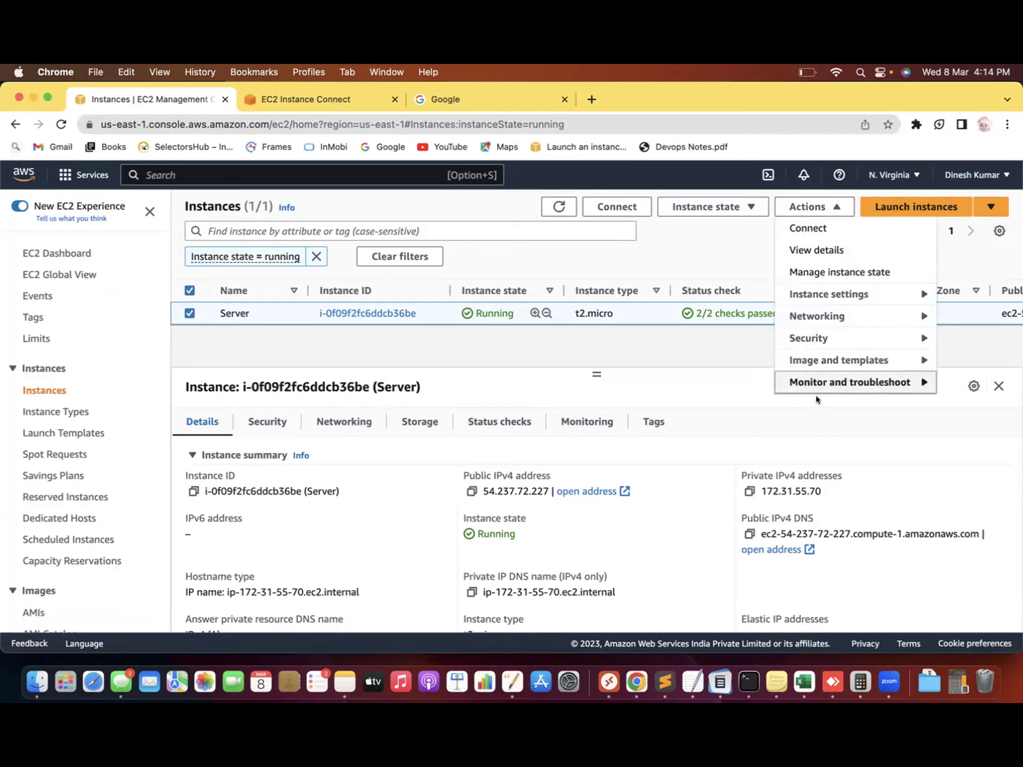
click(855, 333)
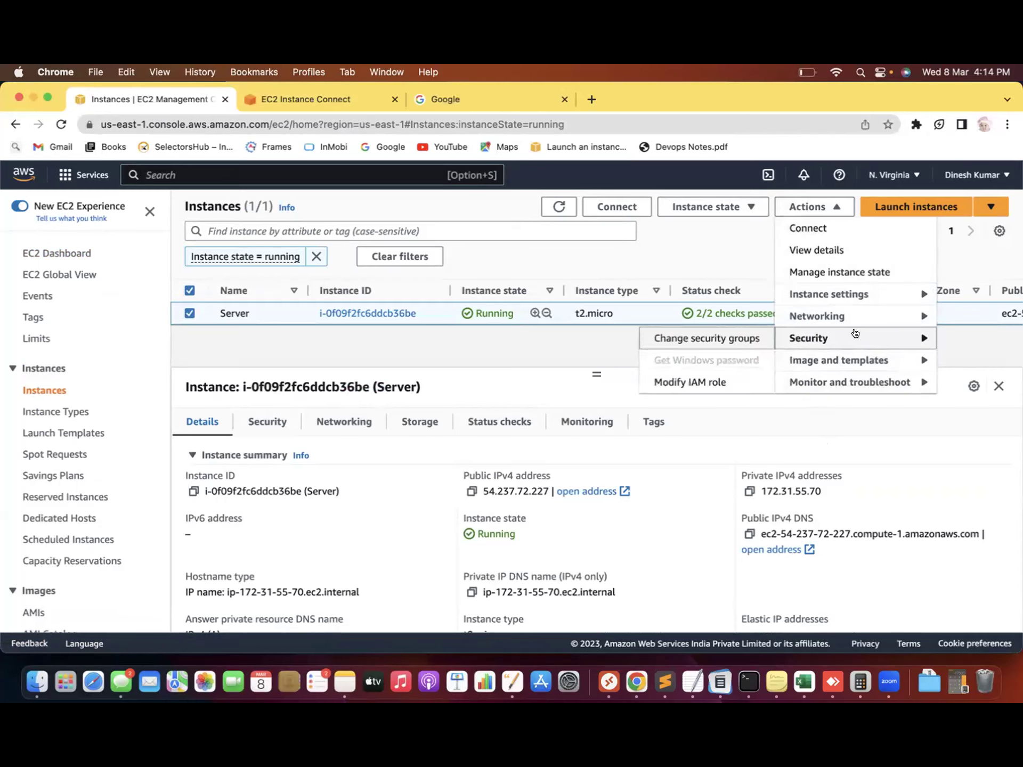
click(703, 380)
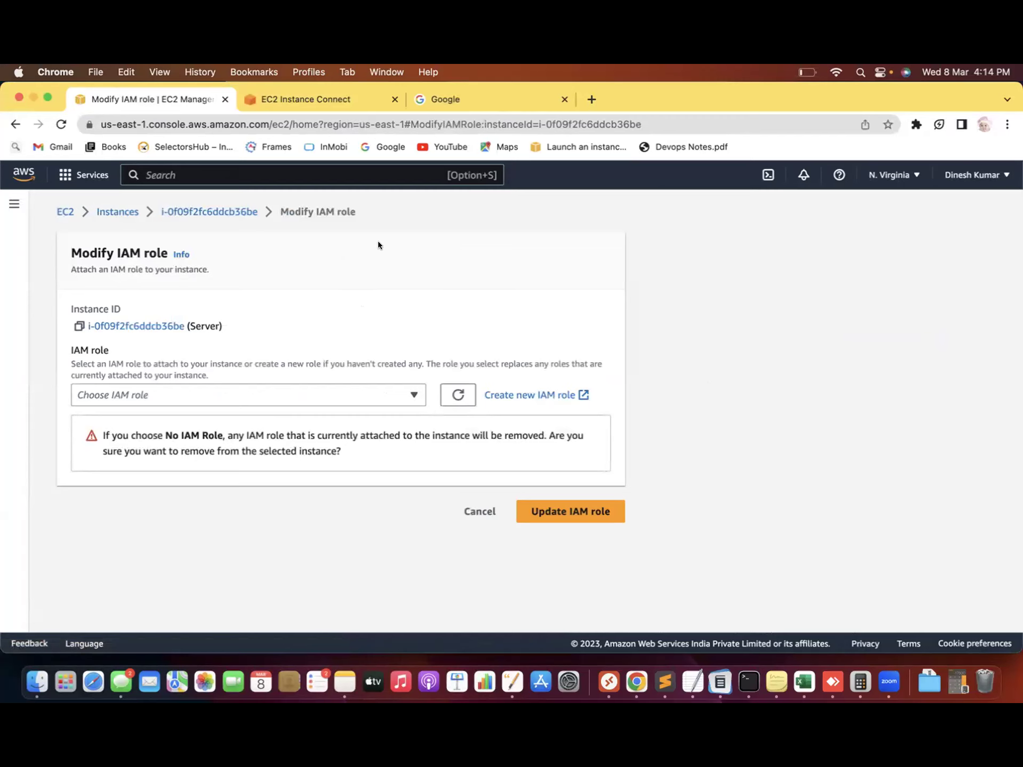
click(117, 212)
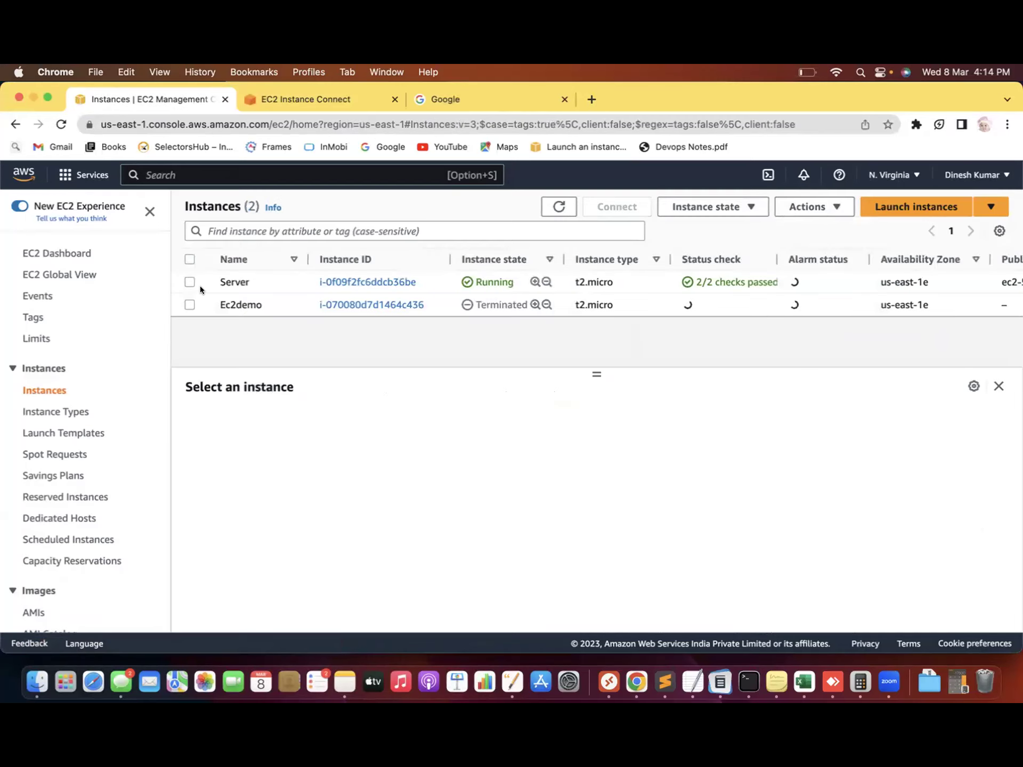
Choose demo-role-08-03-2023 in Modify IAM role and update the Server instance
click(190, 282)
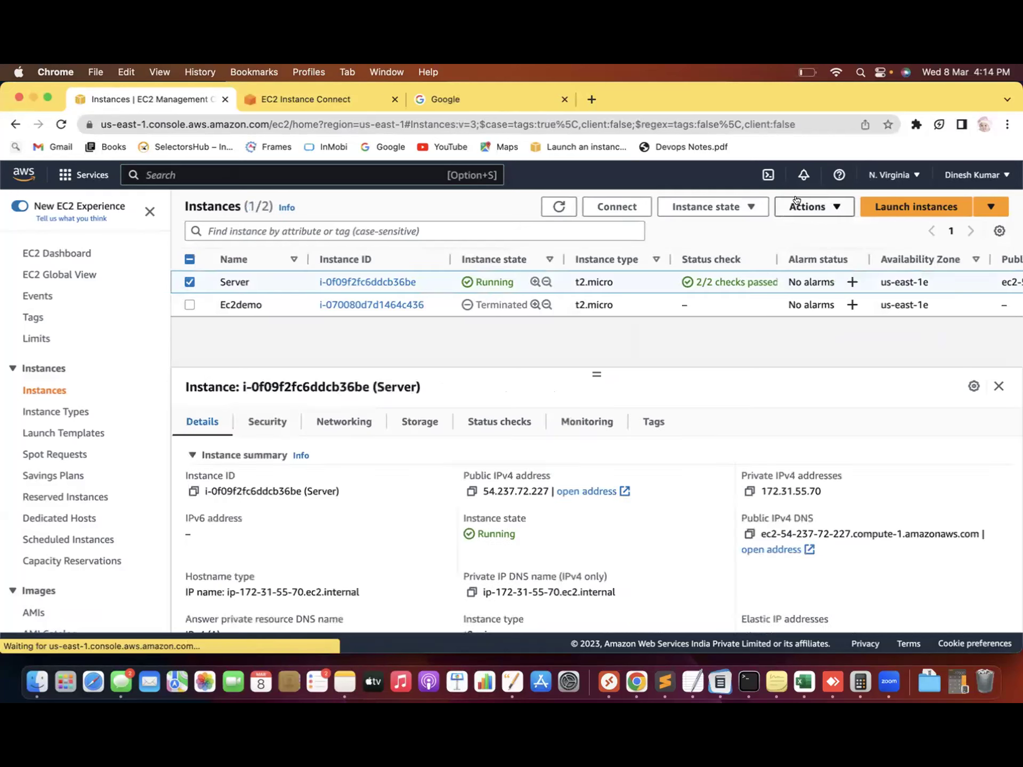
click(796, 203)
mouse_move(824, 341)
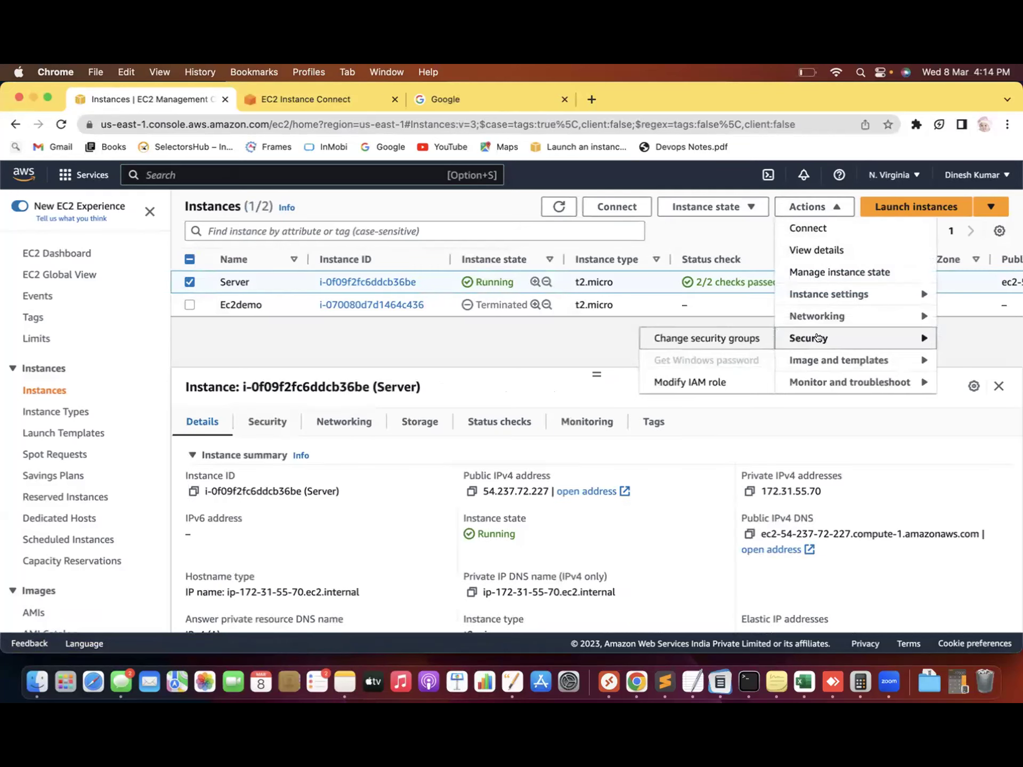
click(679, 383)
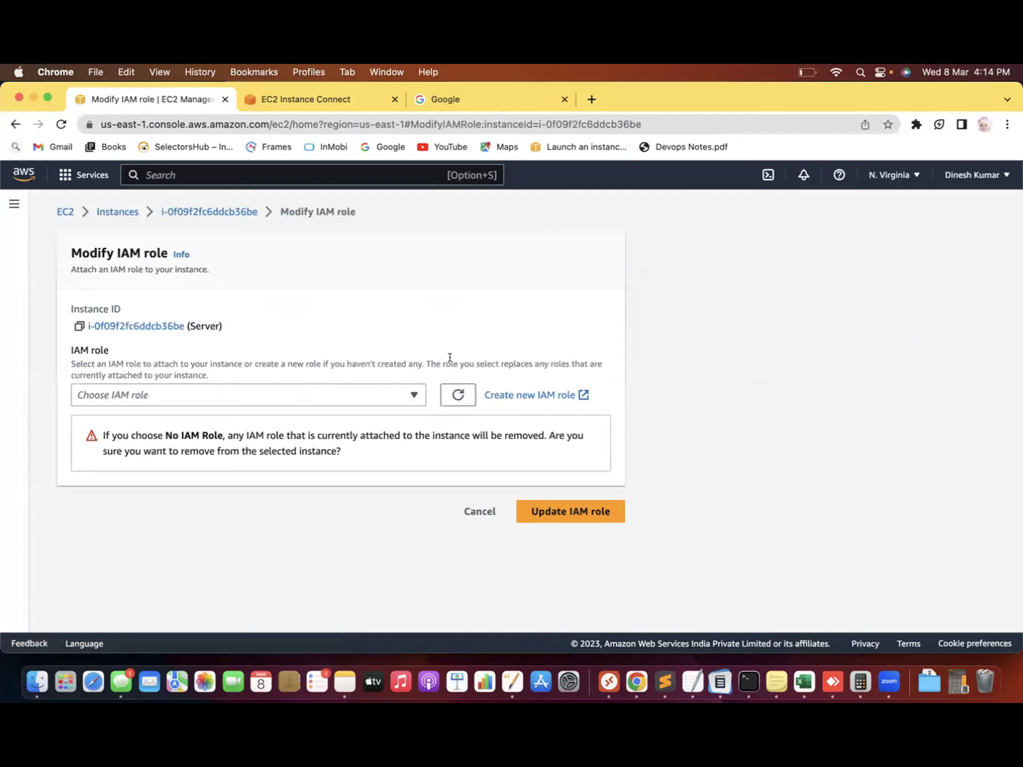
click(413, 394)
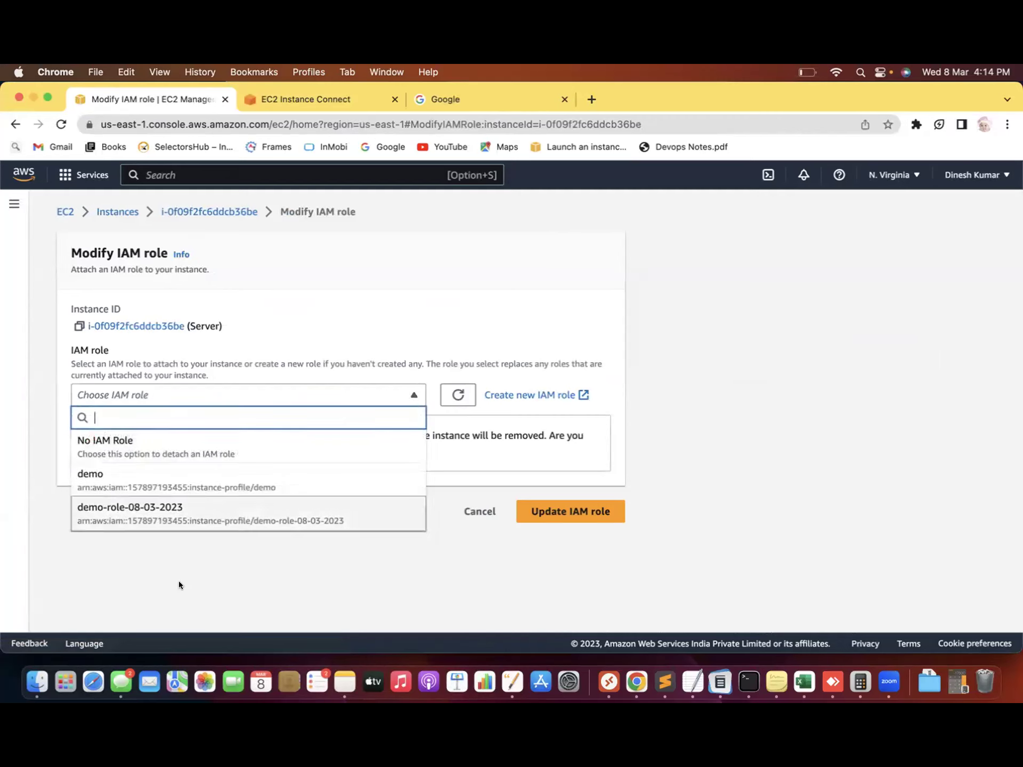
click(169, 514)
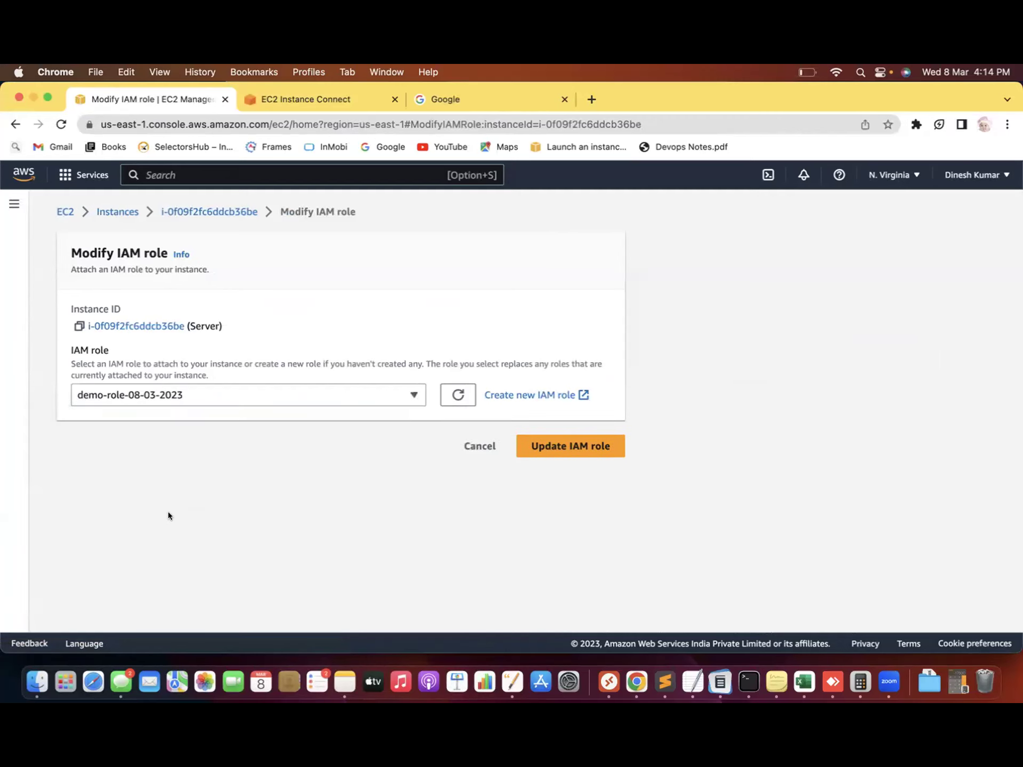
click(571, 442)
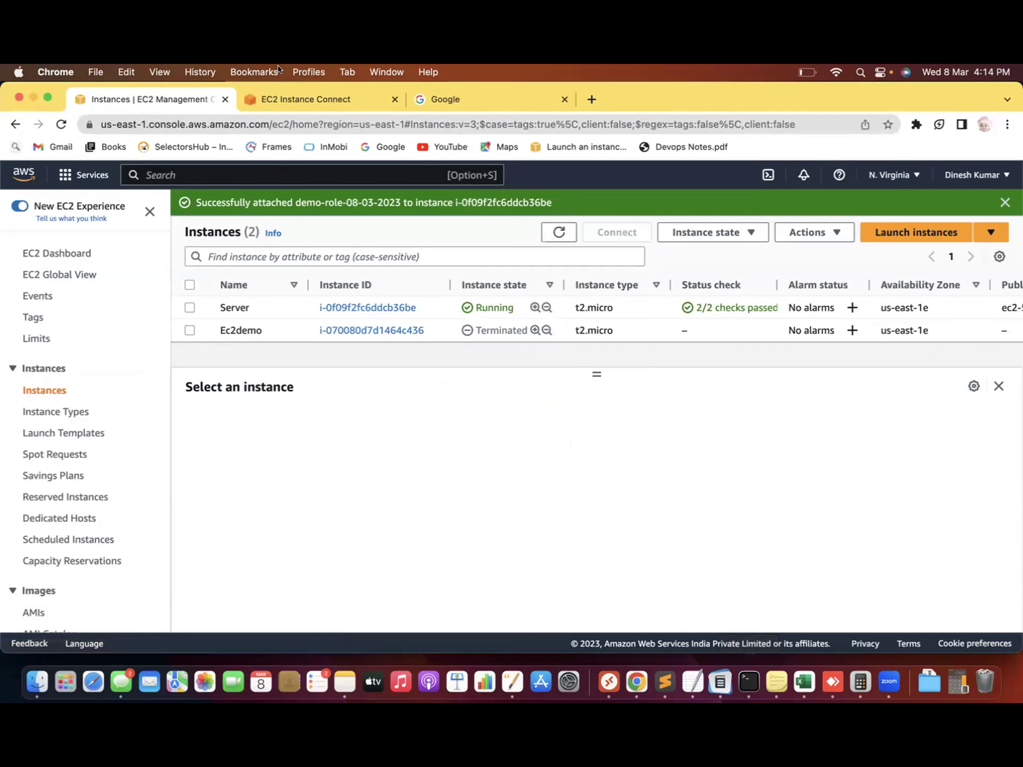
click(285, 99)
Run aws s3 ls in the Server terminal, listing four buckets via the attached role
click(198, 525)
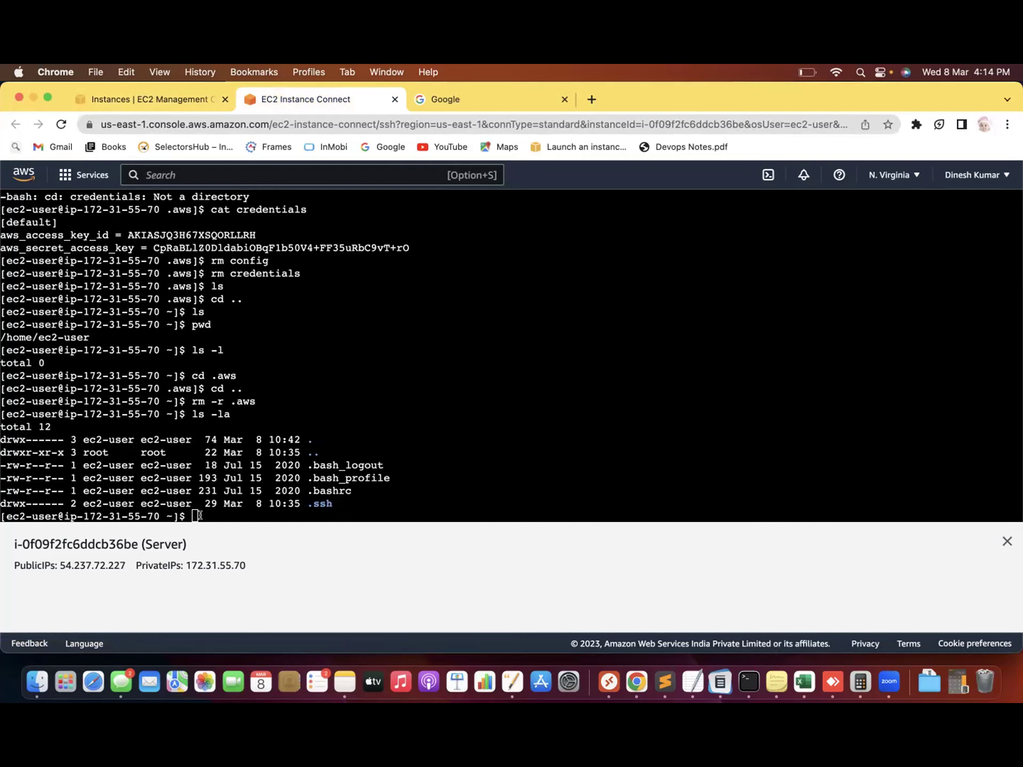
click(199, 515)
text(aws)
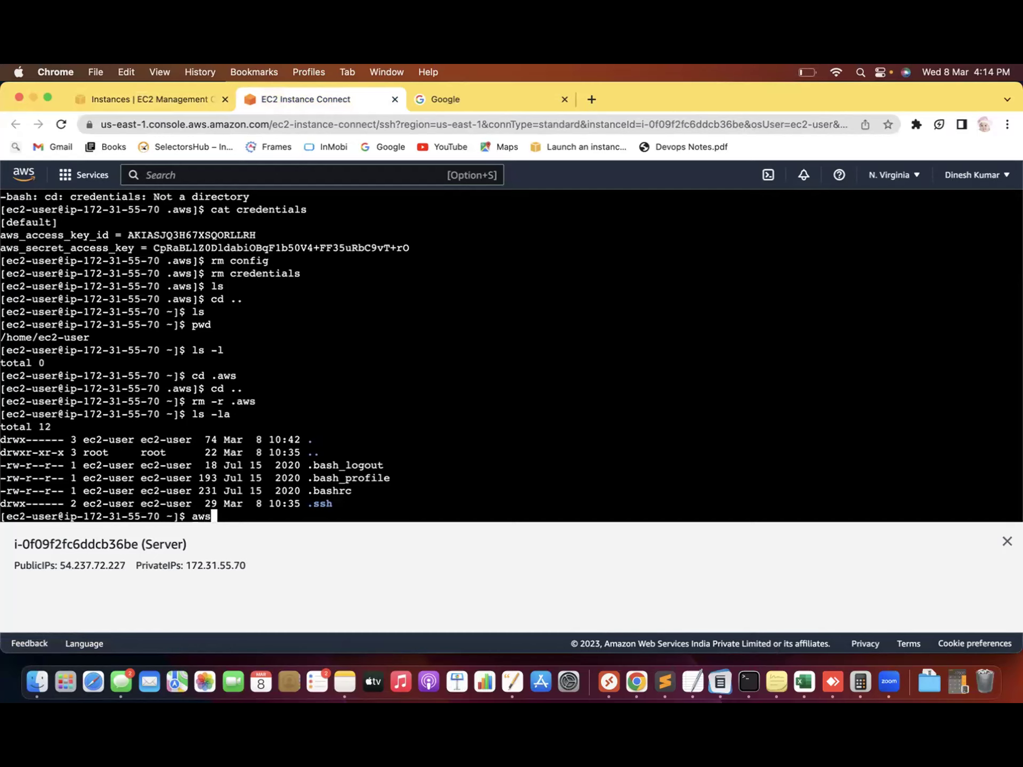
text( s3 ls)
key(Return)
drag(68, 456, 312, 510)
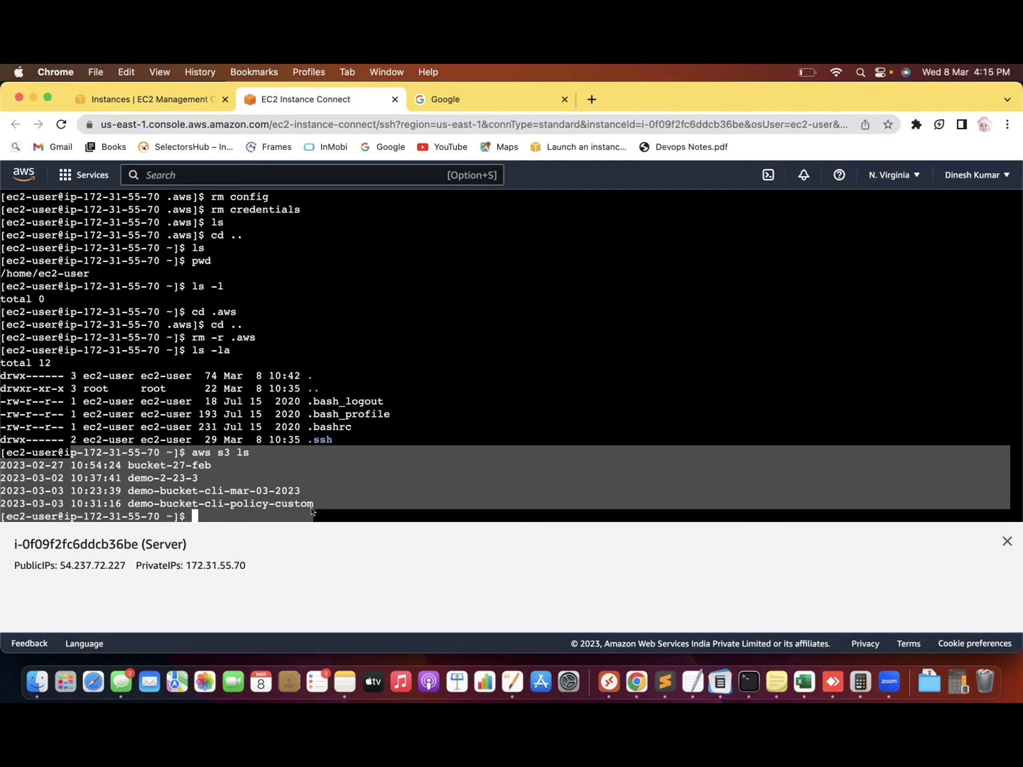
Run cd .aws and get 'No such file or directory' in the home folder
click(229, 521)
text(cd .aws)
key(Return)
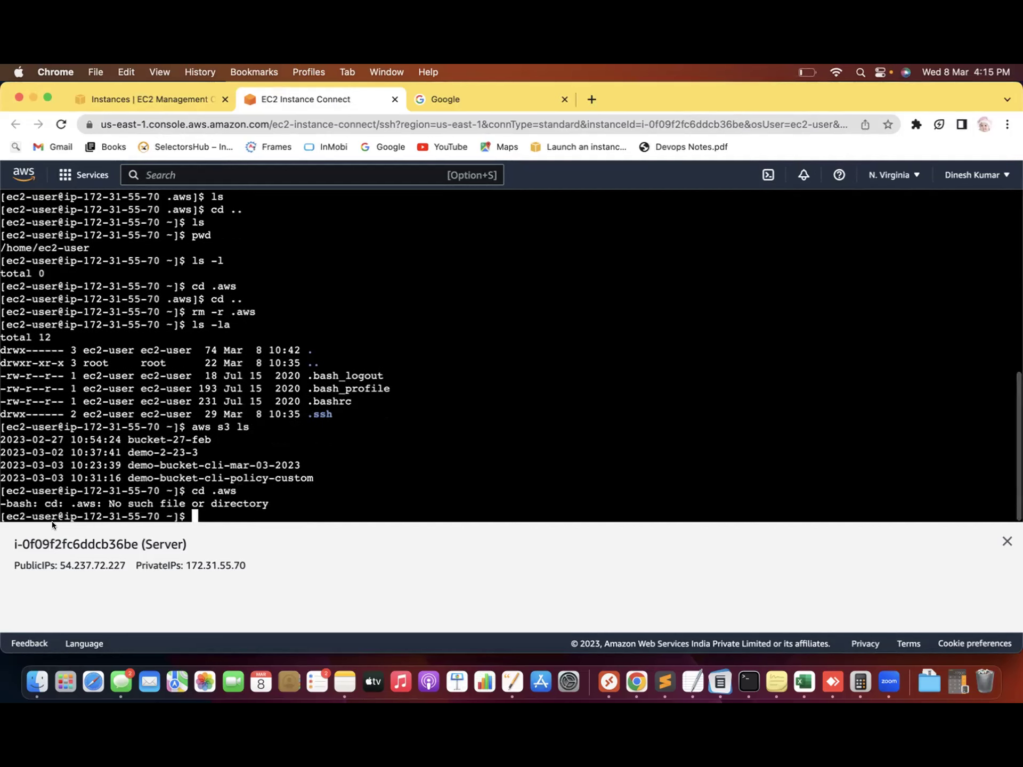
drag(71, 502, 309, 511)
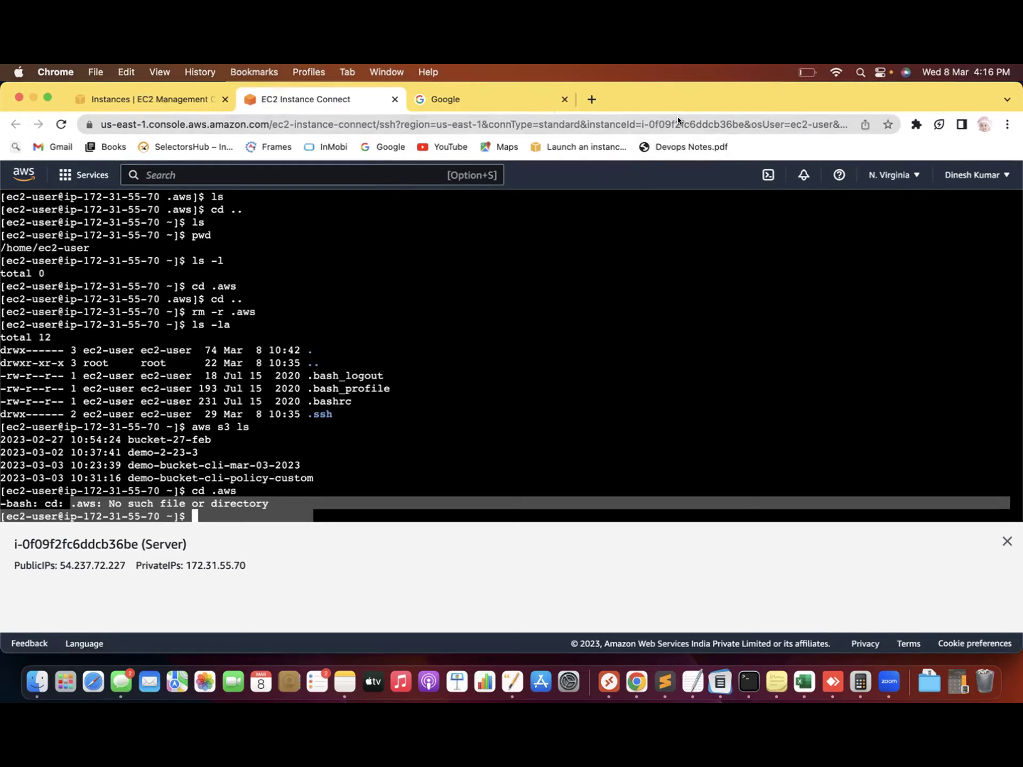
click(200, 517)
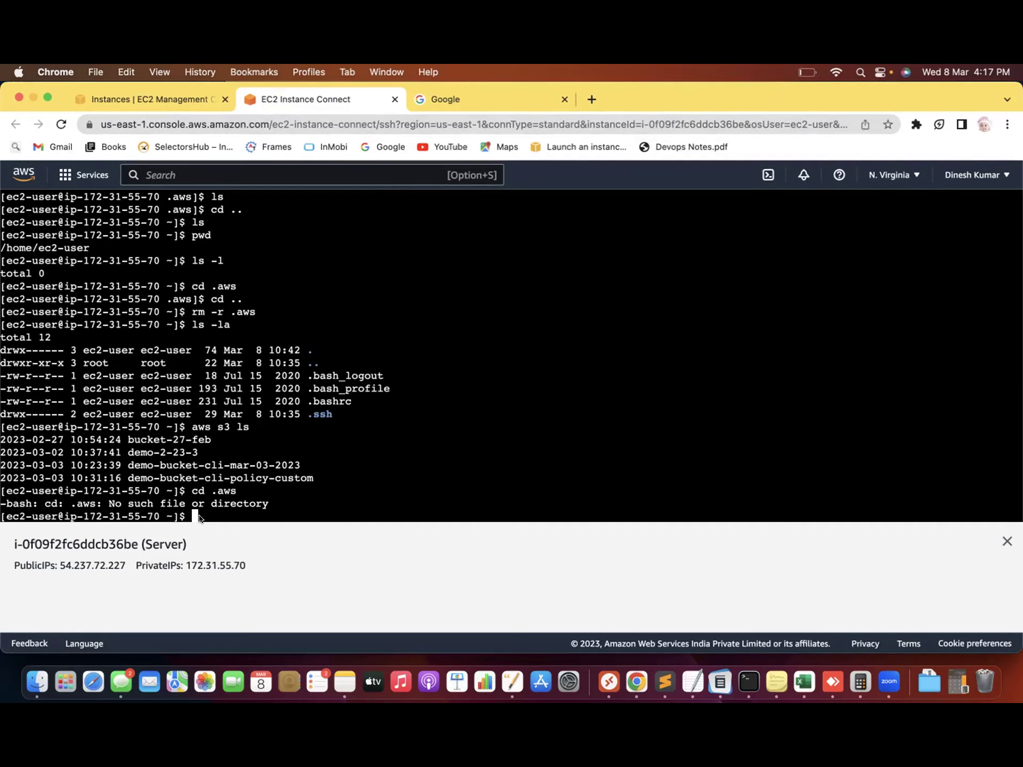